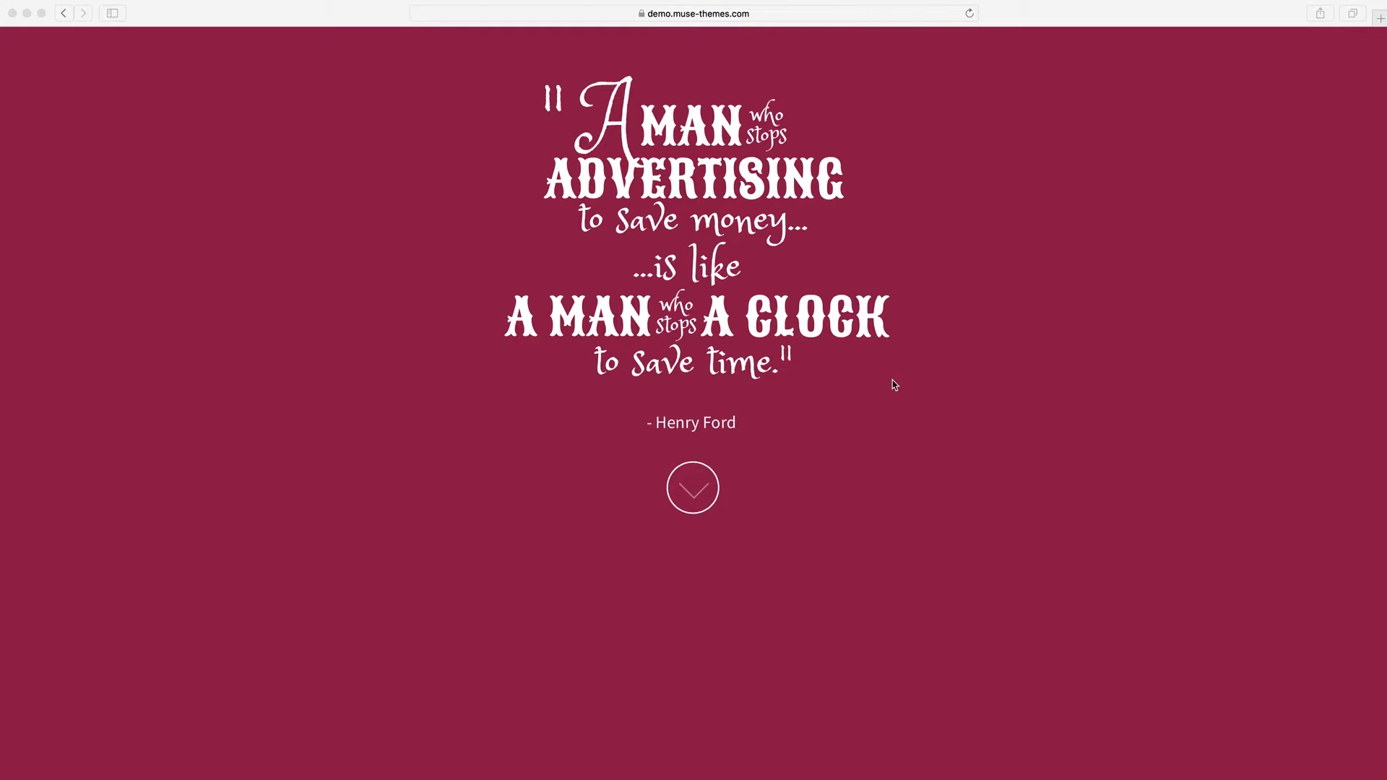
Examine the scroll fade of the opening quote, and follow its down arrow to the What We Do section.
scroll(892, 383, "down", 3)
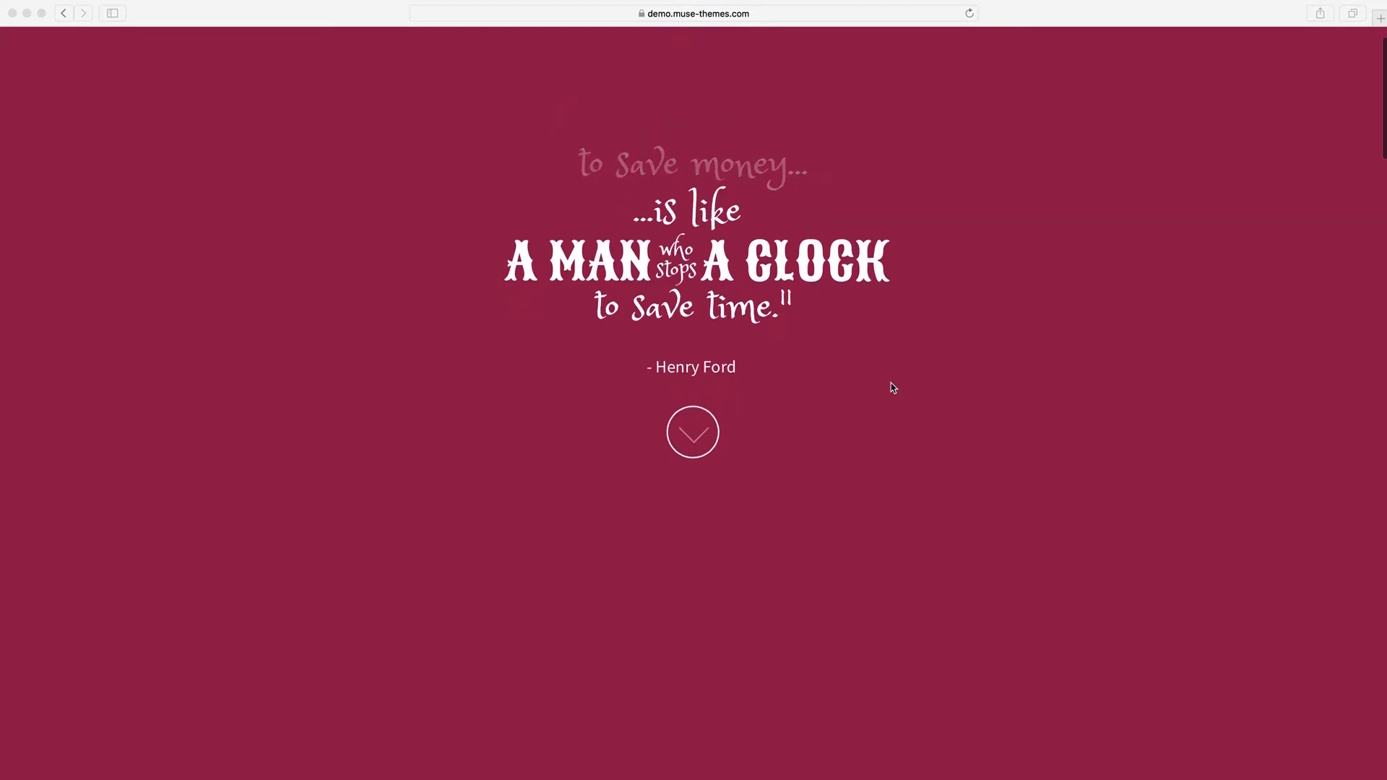
scroll(890, 388, "down", 6)
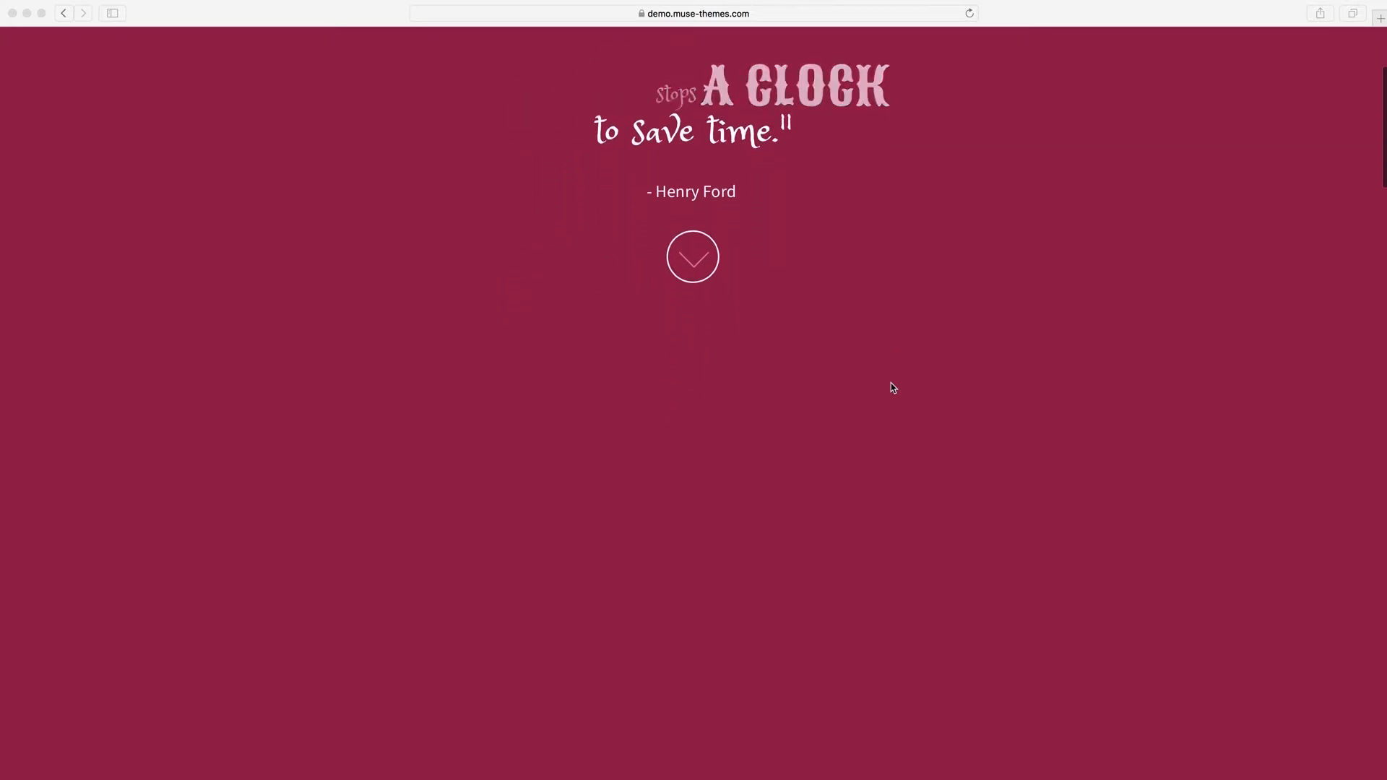
scroll(891, 388, "up", 6)
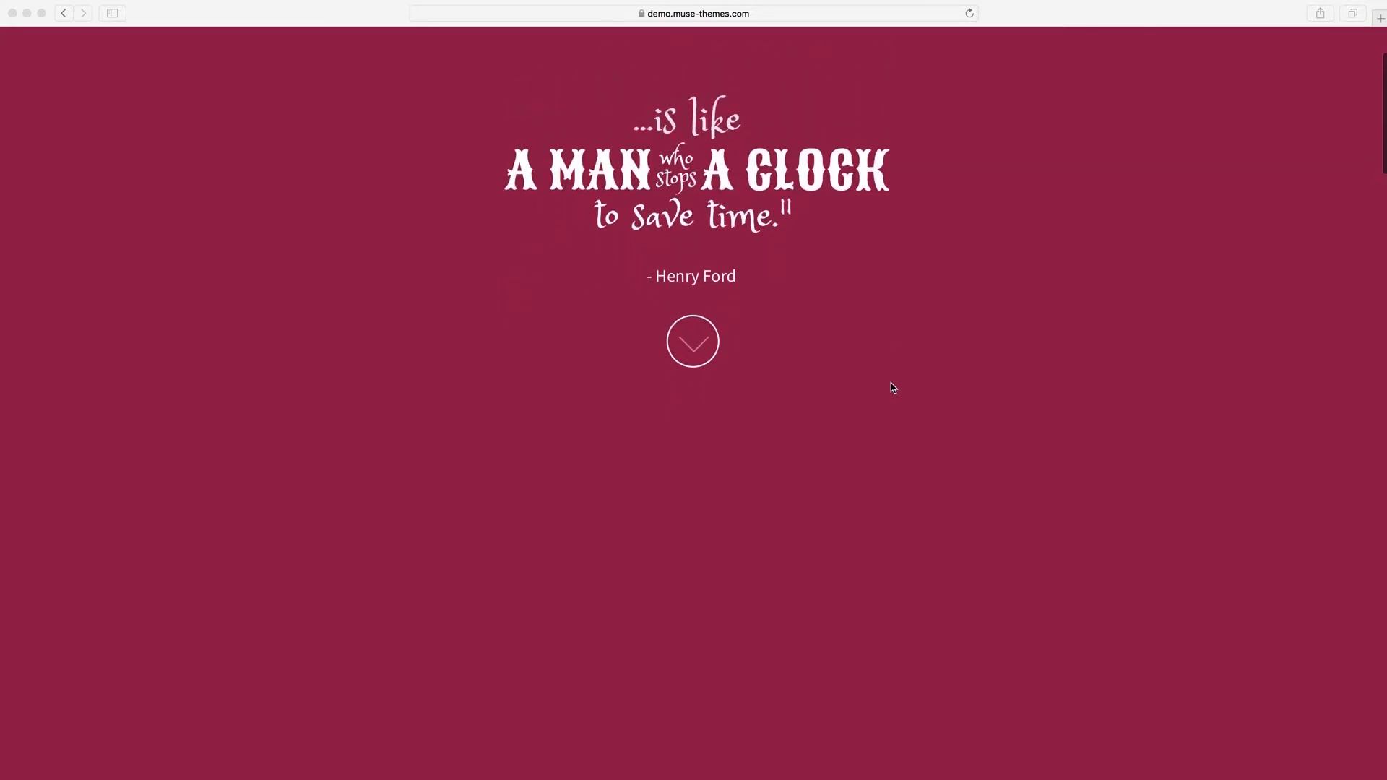
scroll(893, 388, "down", 5)
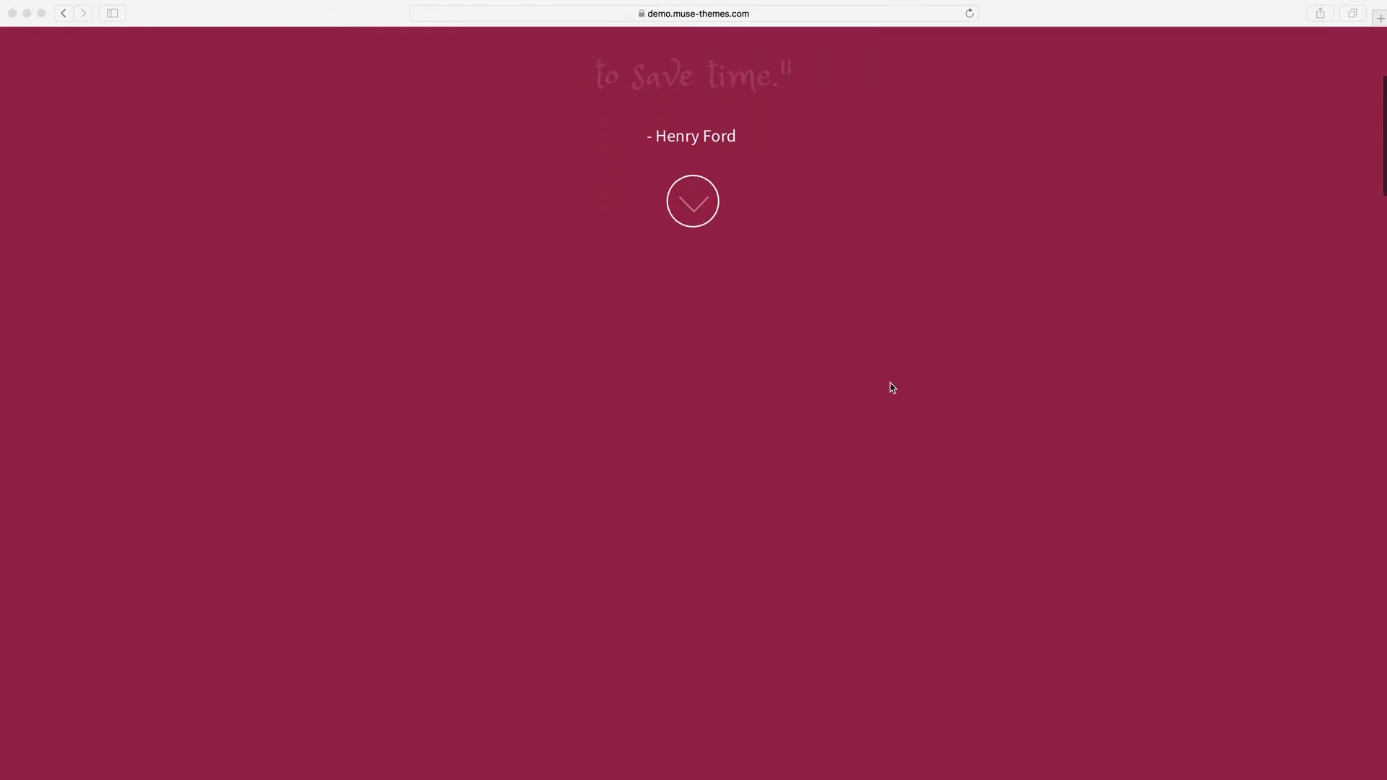
scroll(891, 388, "up", 3)
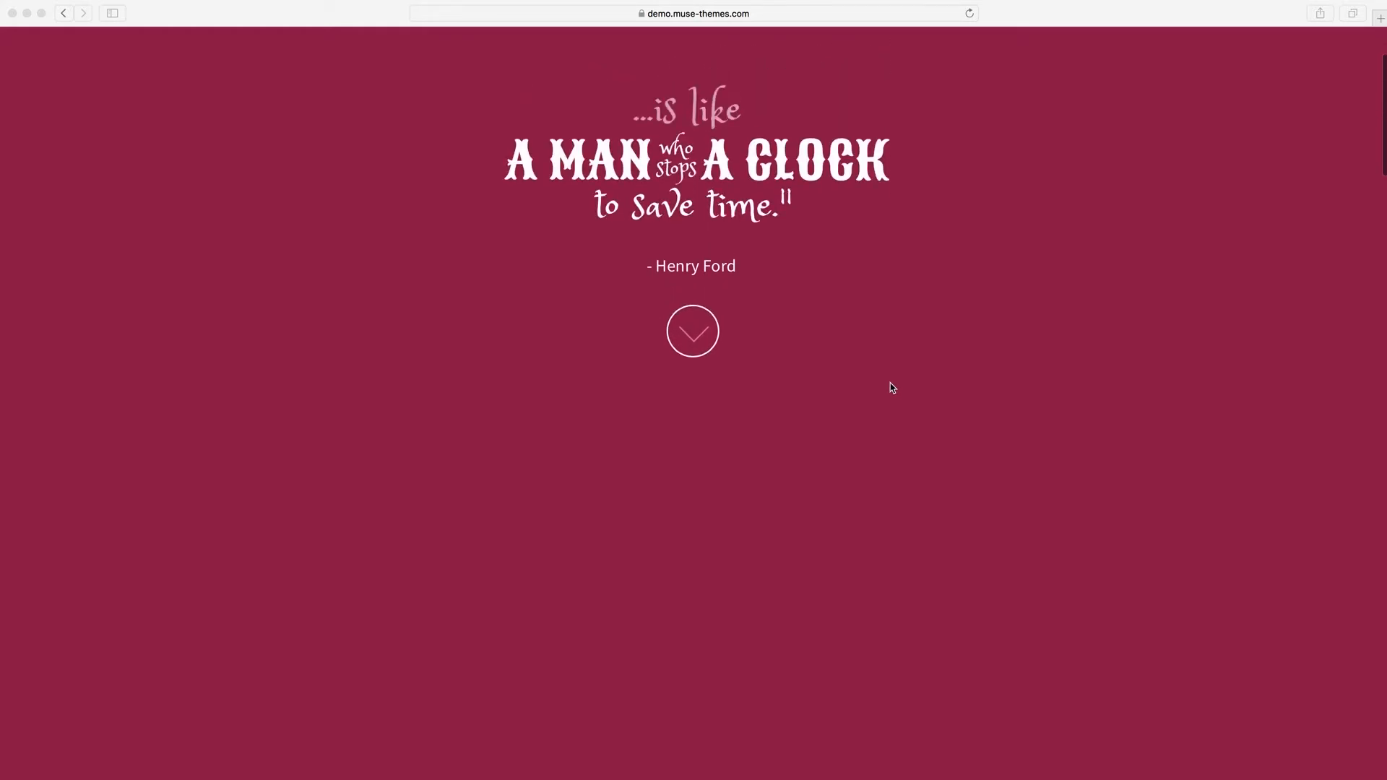
left_click(688, 338)
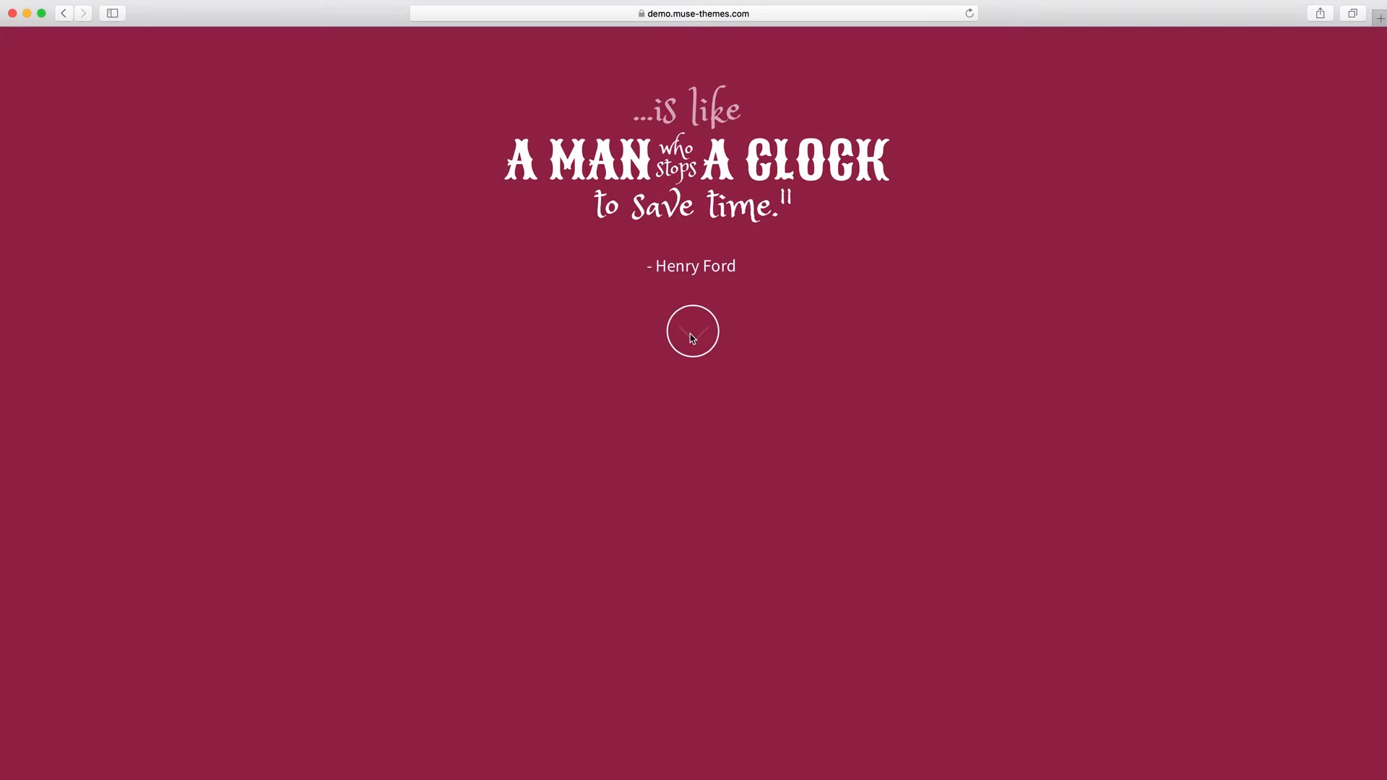
left_click(705, 340)
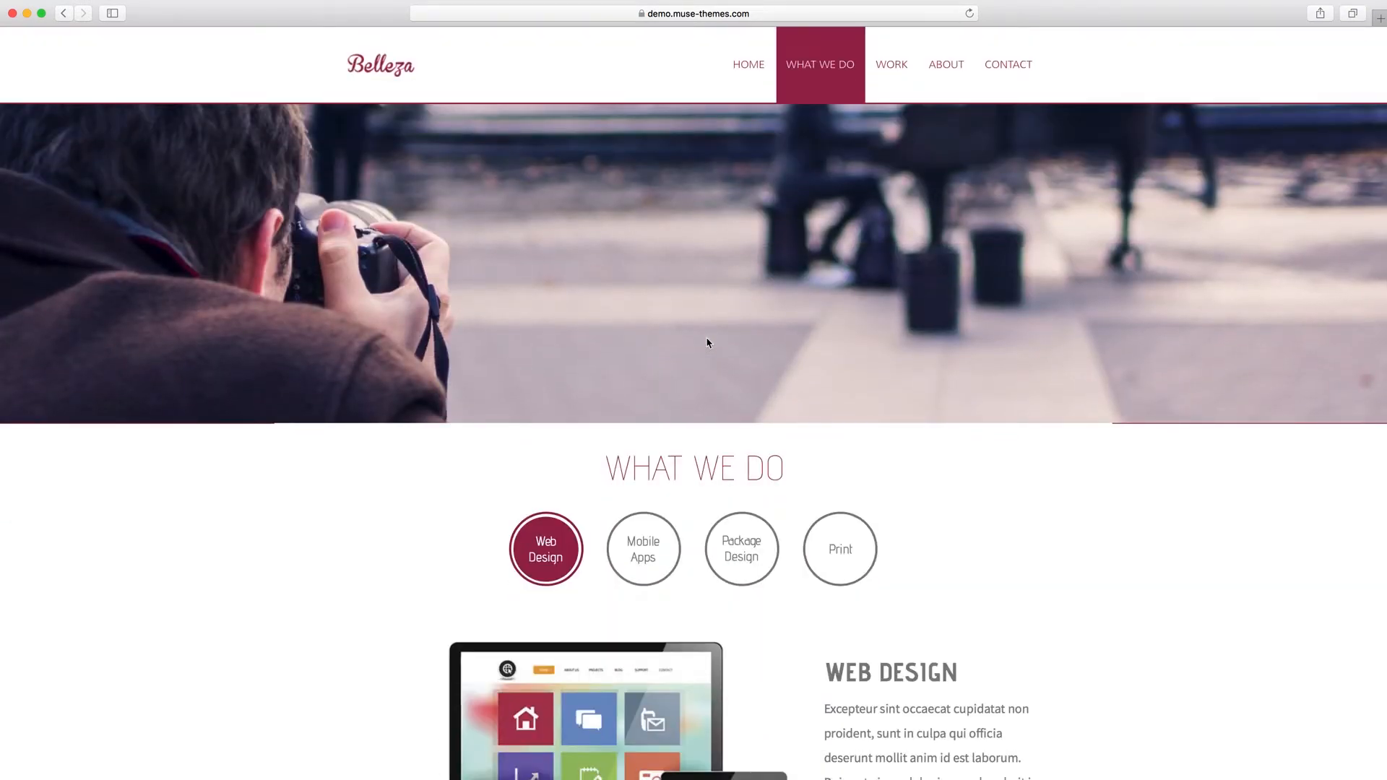
Examine how the navigation bar docks and the photographer banner shifts while scrolling around the What We Do section.
scroll(707, 342, "up", 2)
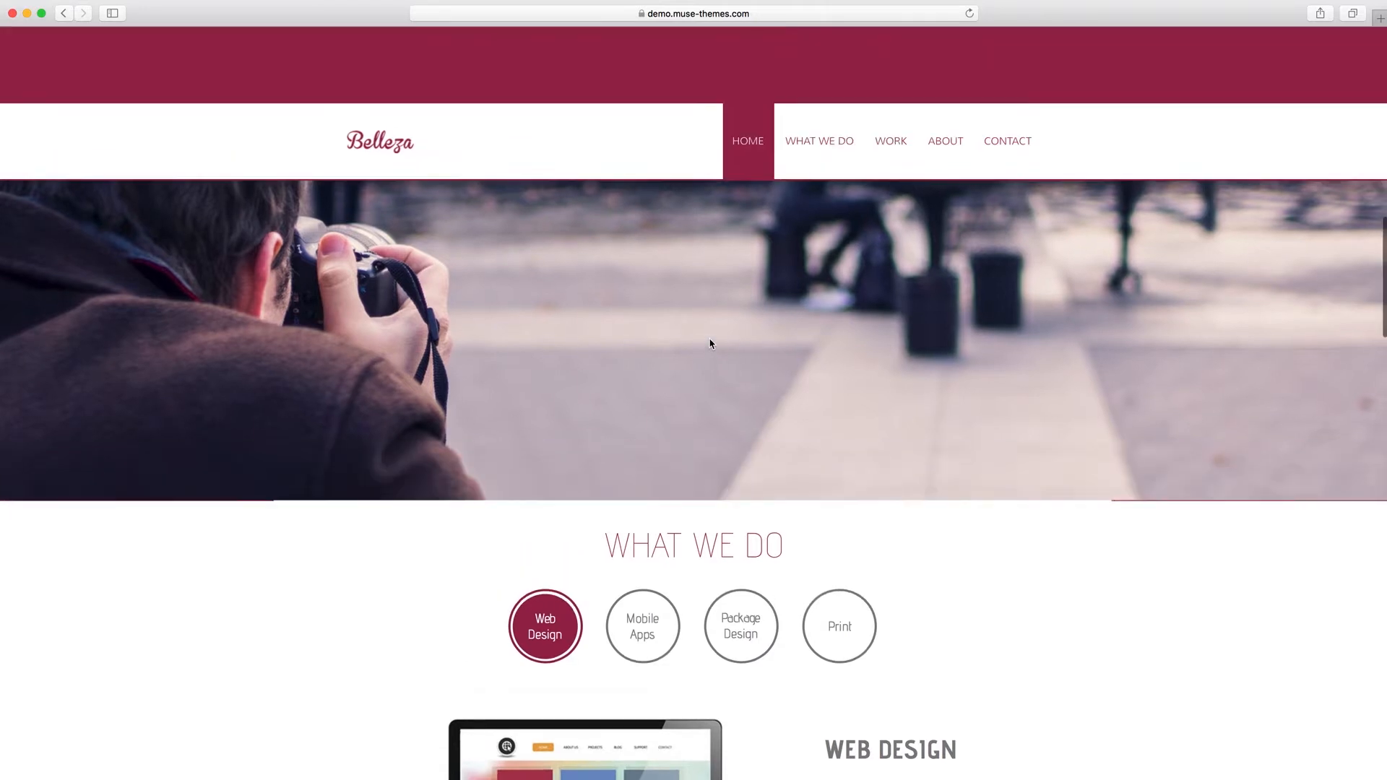
scroll(626, 188, "up", 3)
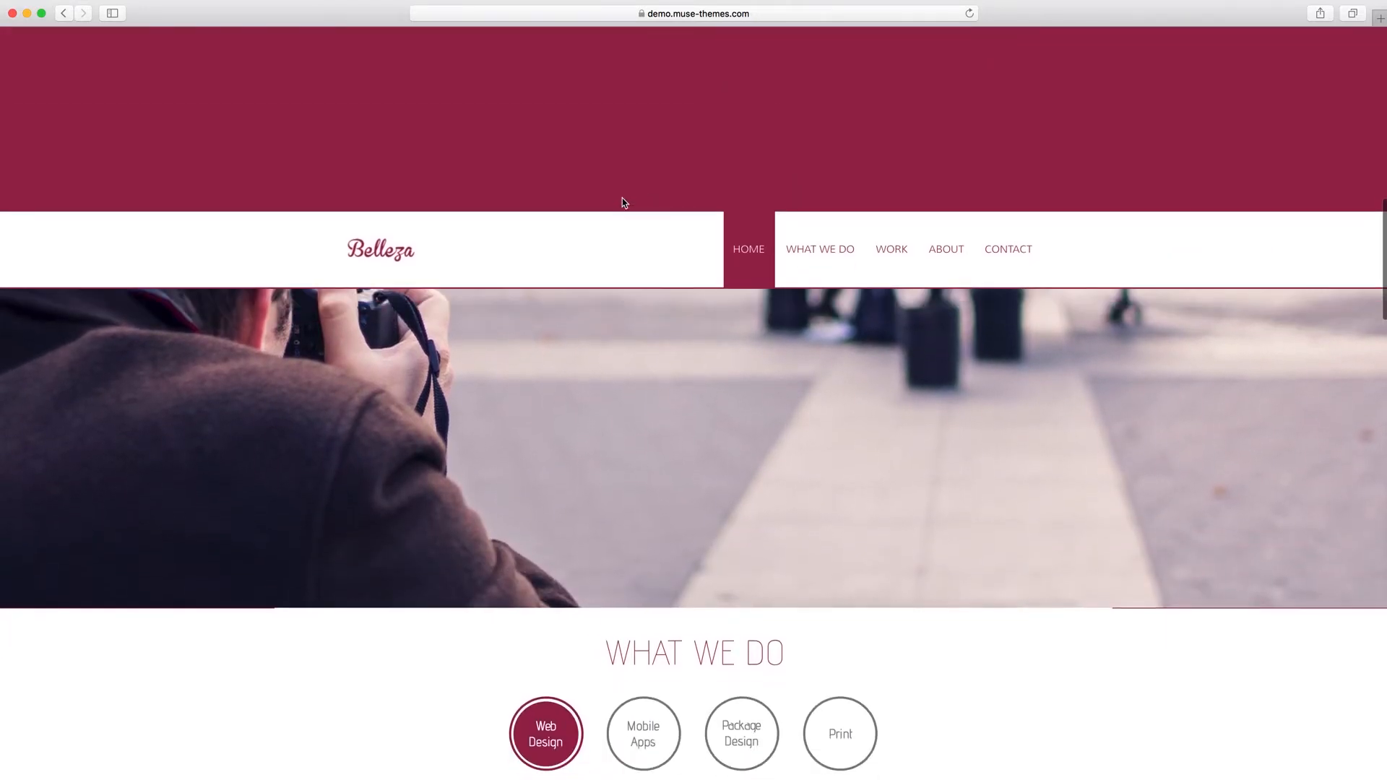
scroll(626, 206, "down", 6)
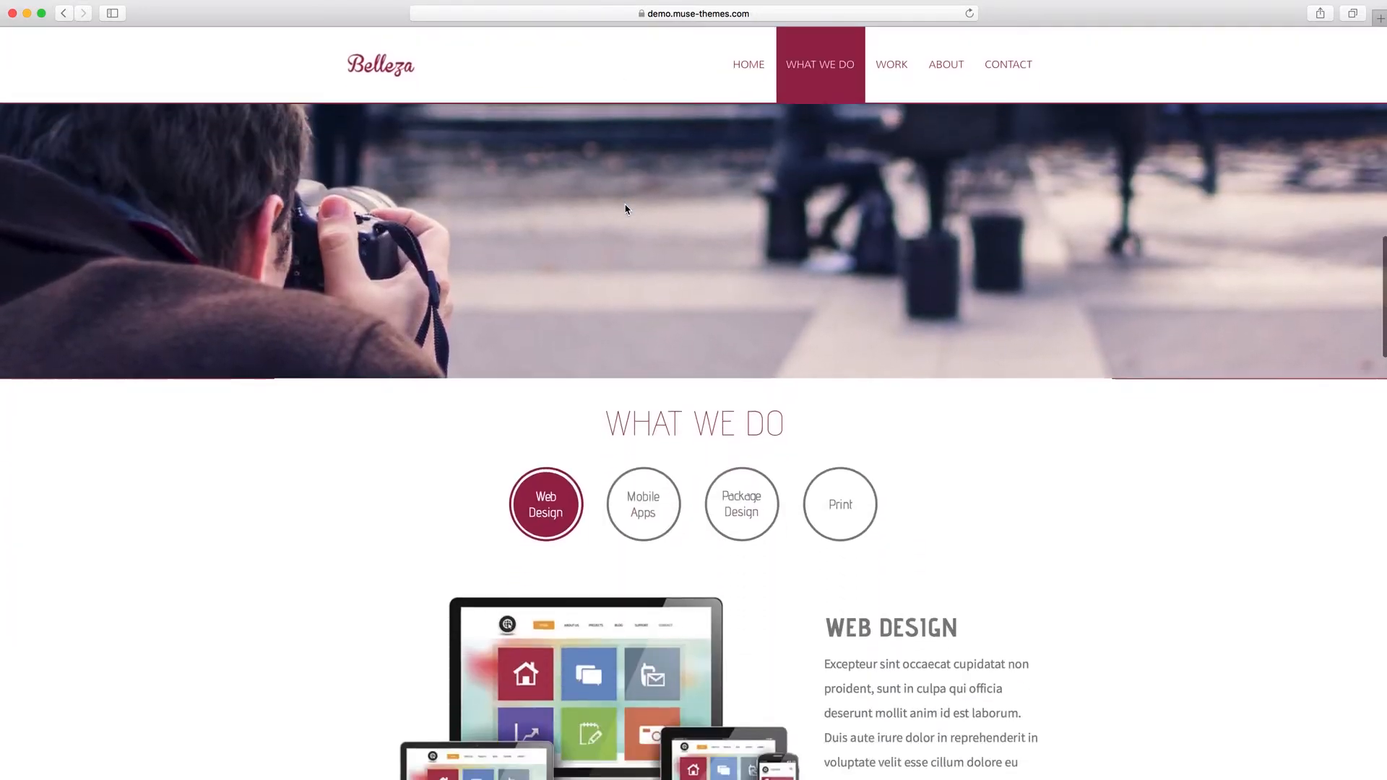
scroll(420, 241, "down", 1)
scroll(421, 240, "up", 2)
scroll(420, 241, "down", 2)
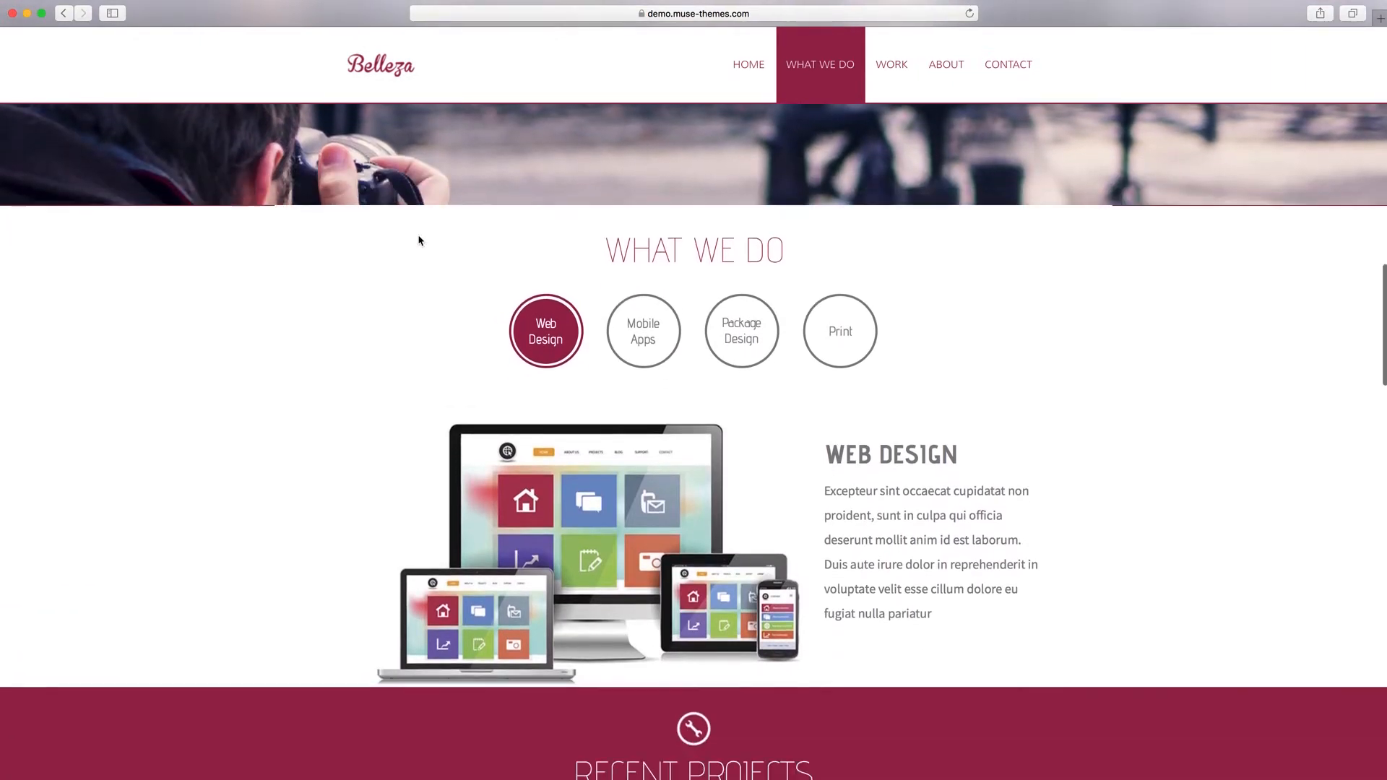
scroll(421, 241, "up", 1)
scroll(418, 239, "up", 2)
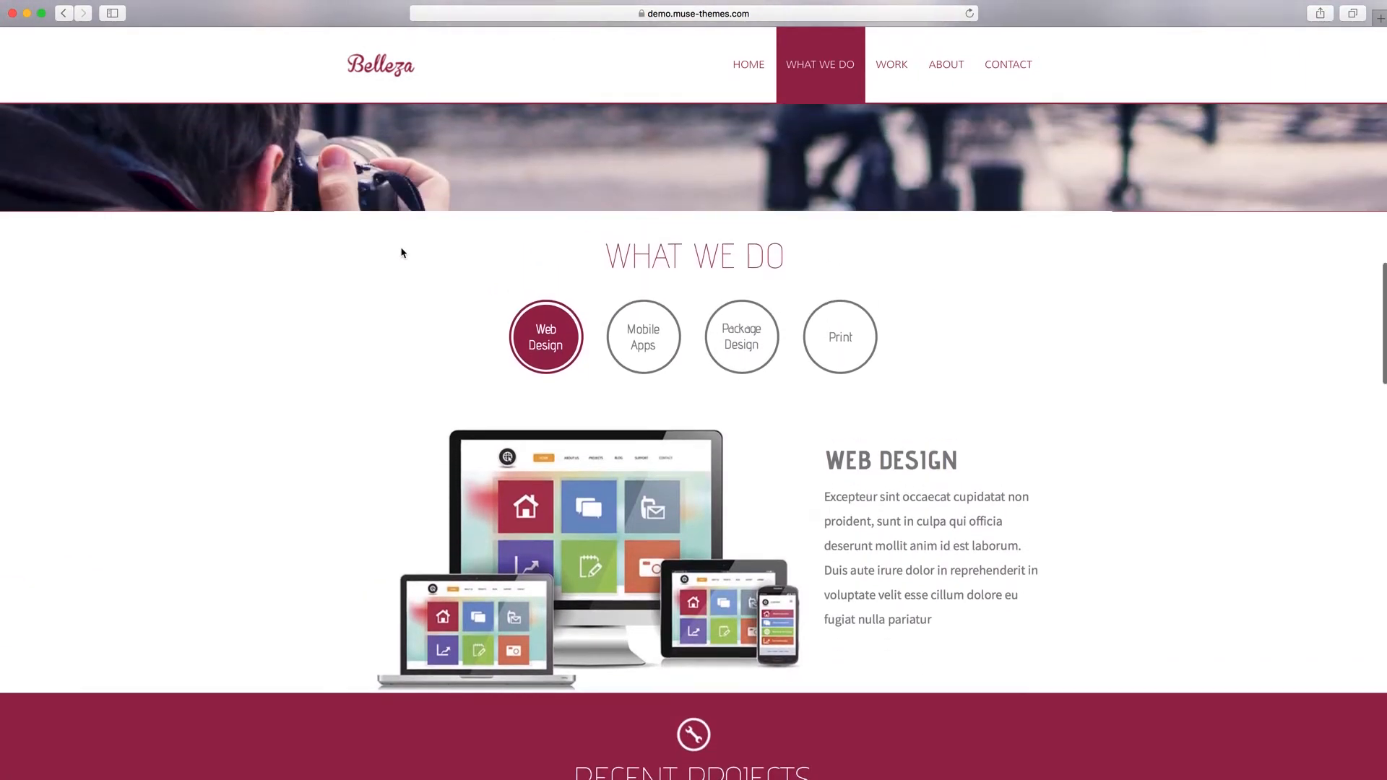
scroll(397, 260, "down", 3)
scroll(396, 259, "up", 6)
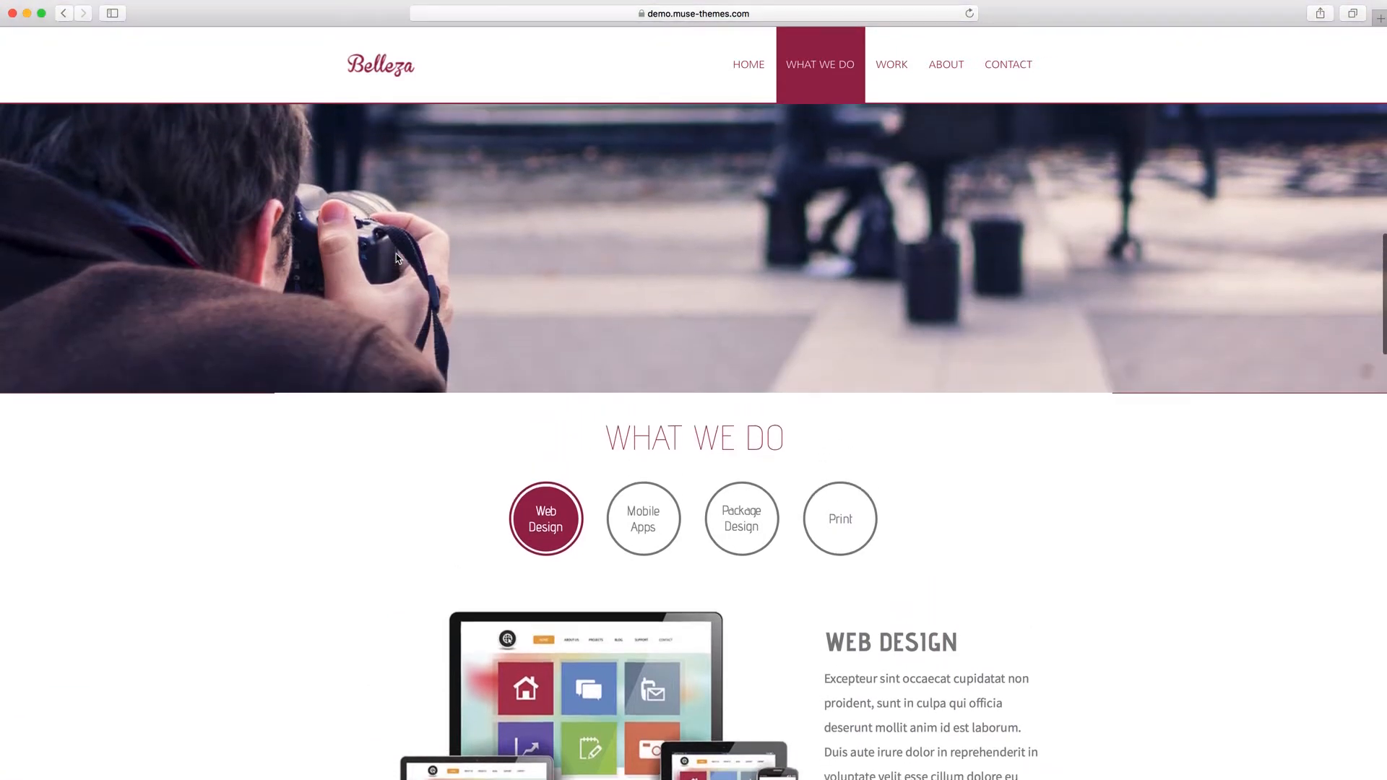
scroll(396, 259, "down", 3)
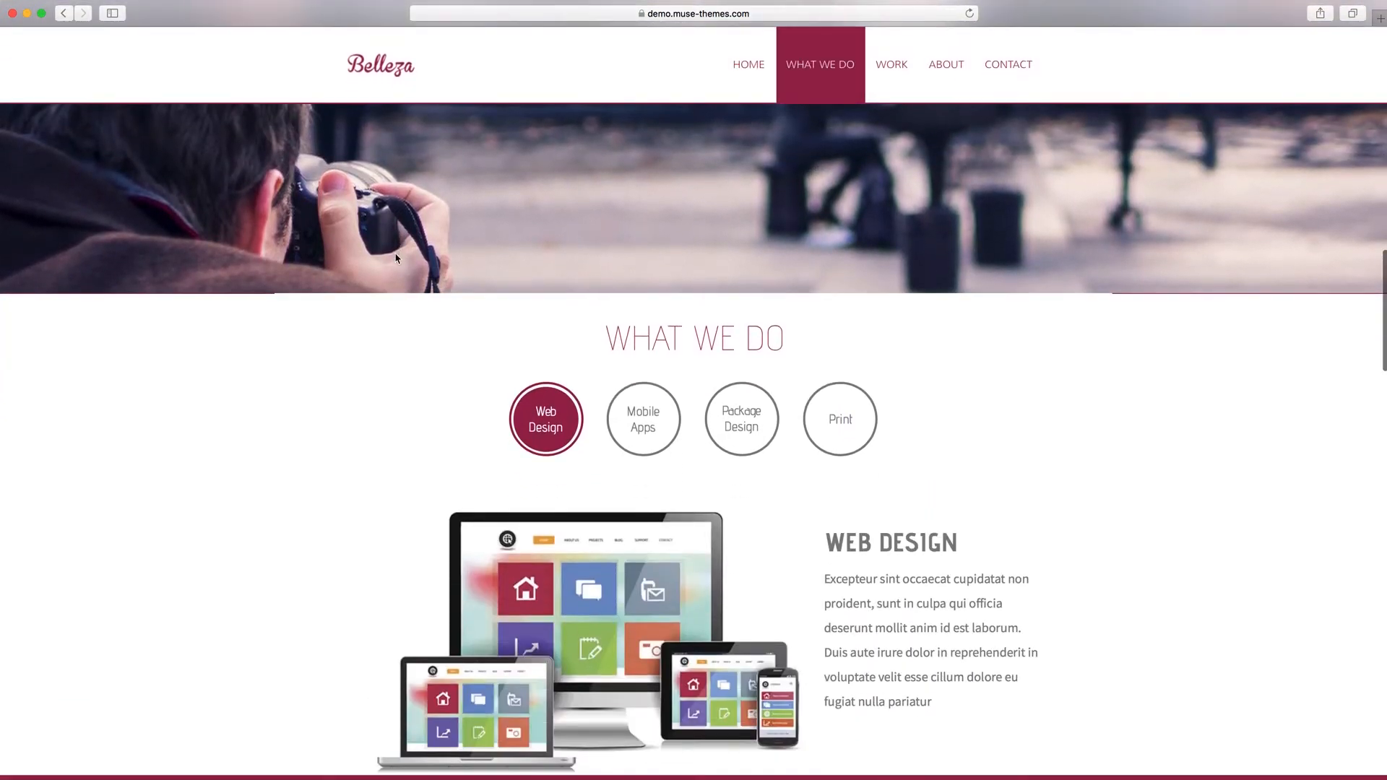
scroll(394, 255, "up", 1)
scroll(394, 257, "up", 1)
scroll(394, 257, "down", 3)
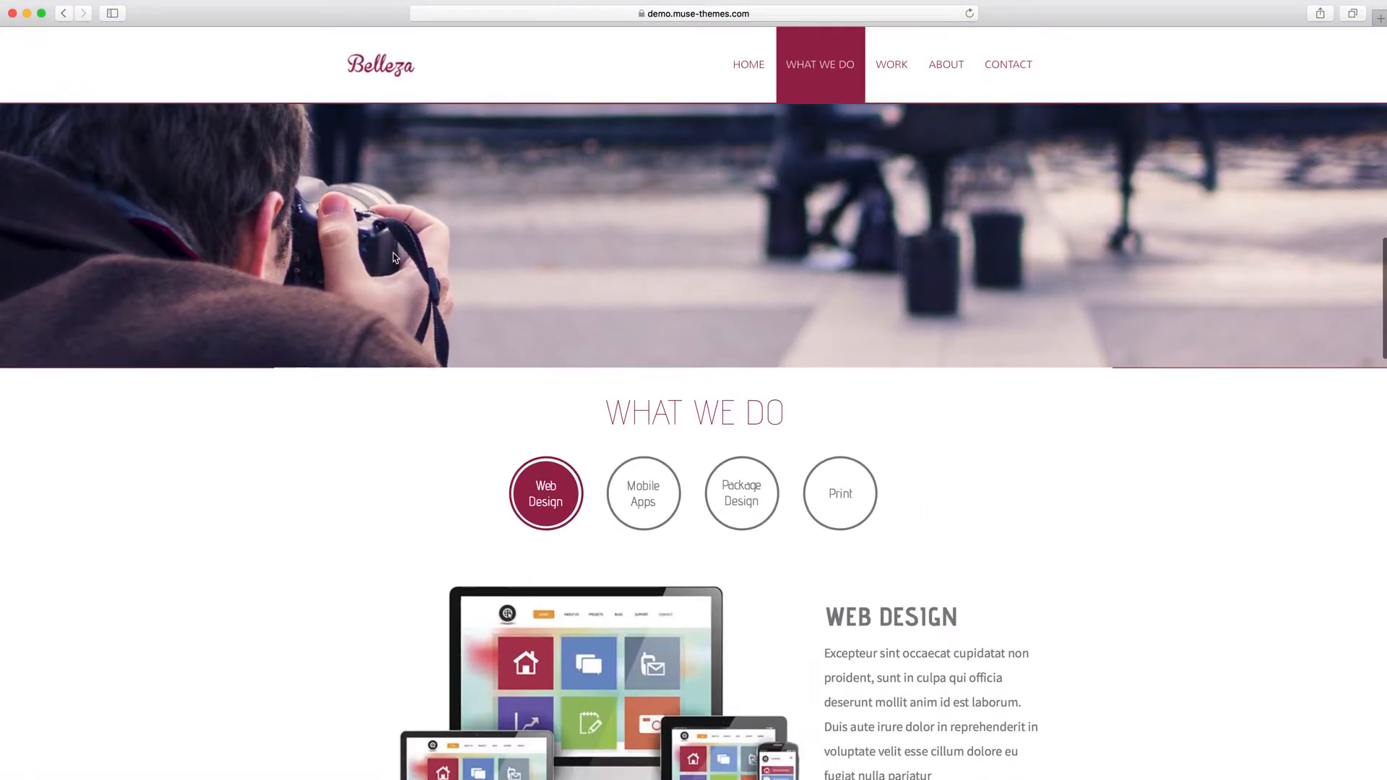
View the Mobile Apps, Package Design and Print services in the What We Do section.
scroll(395, 257, "down", 2)
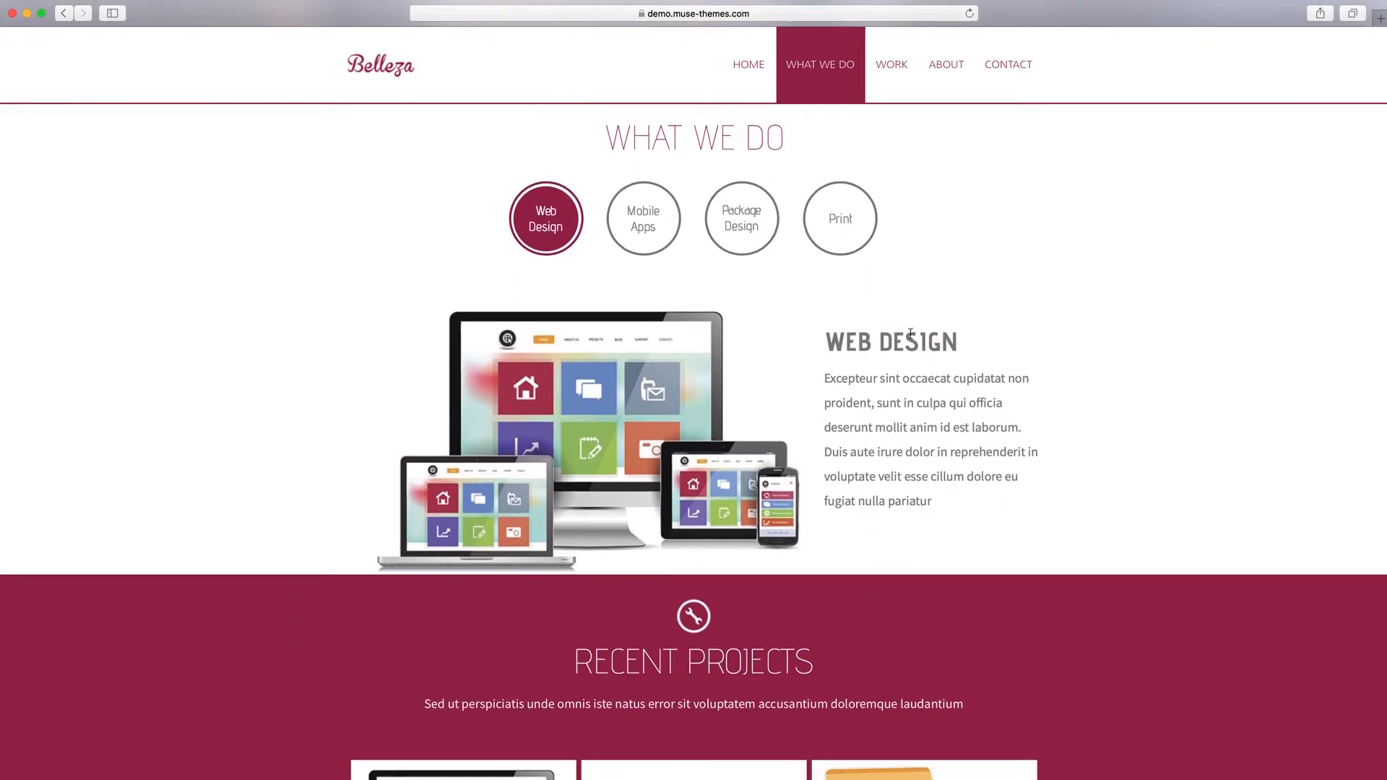
left_click(641, 224)
left_click(743, 250)
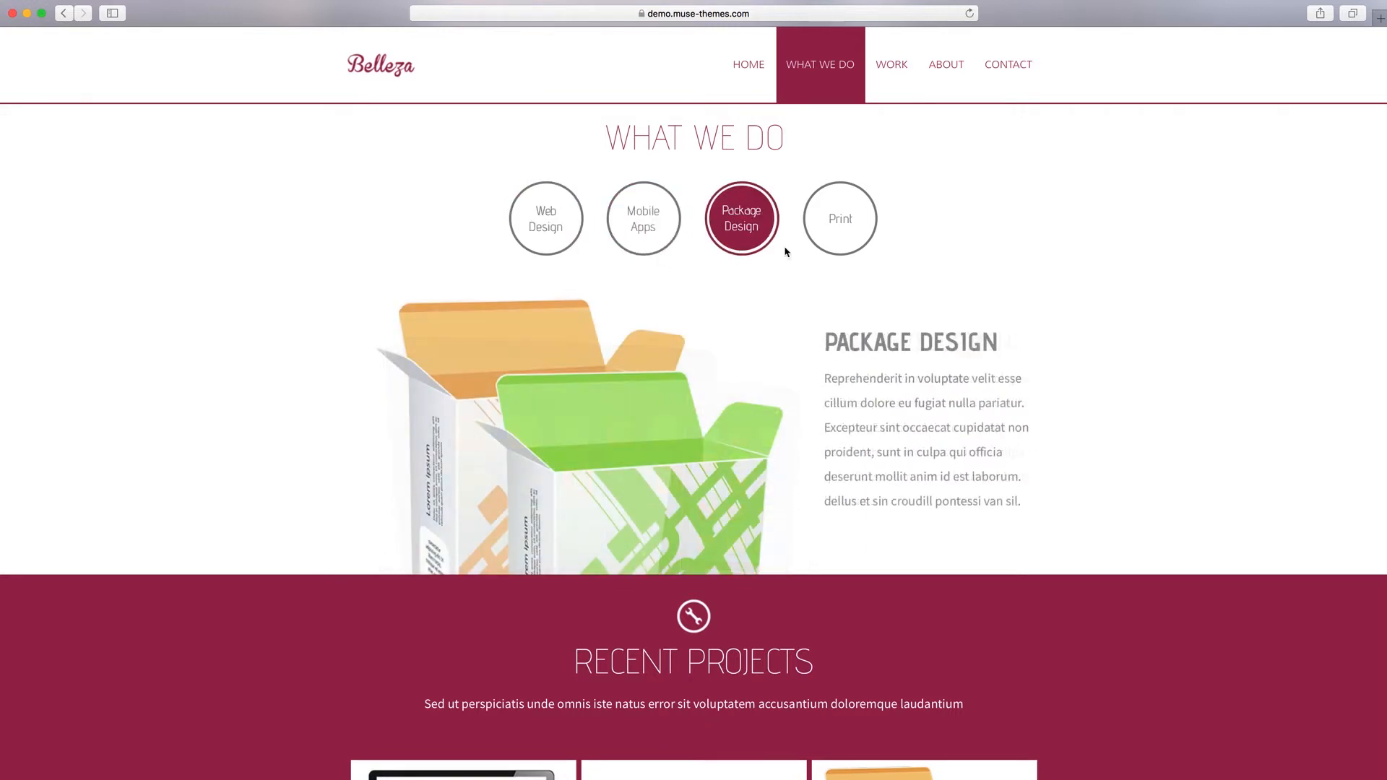
left_click(839, 225)
Open the first Web Design project under Recent Projects, browse forward through the following projects, and close the project view.
scroll(239, 315, "down", 5)
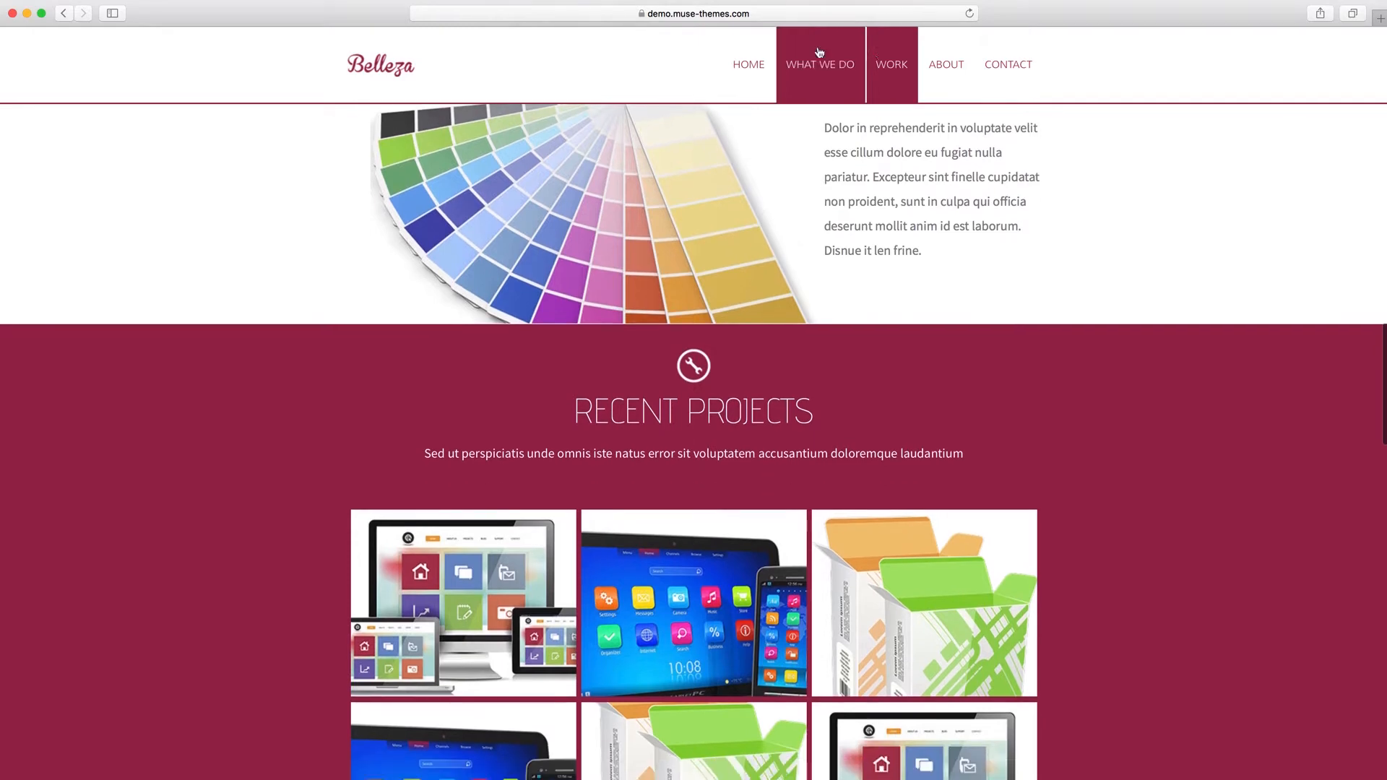
scroll(556, 289, "down", 5)
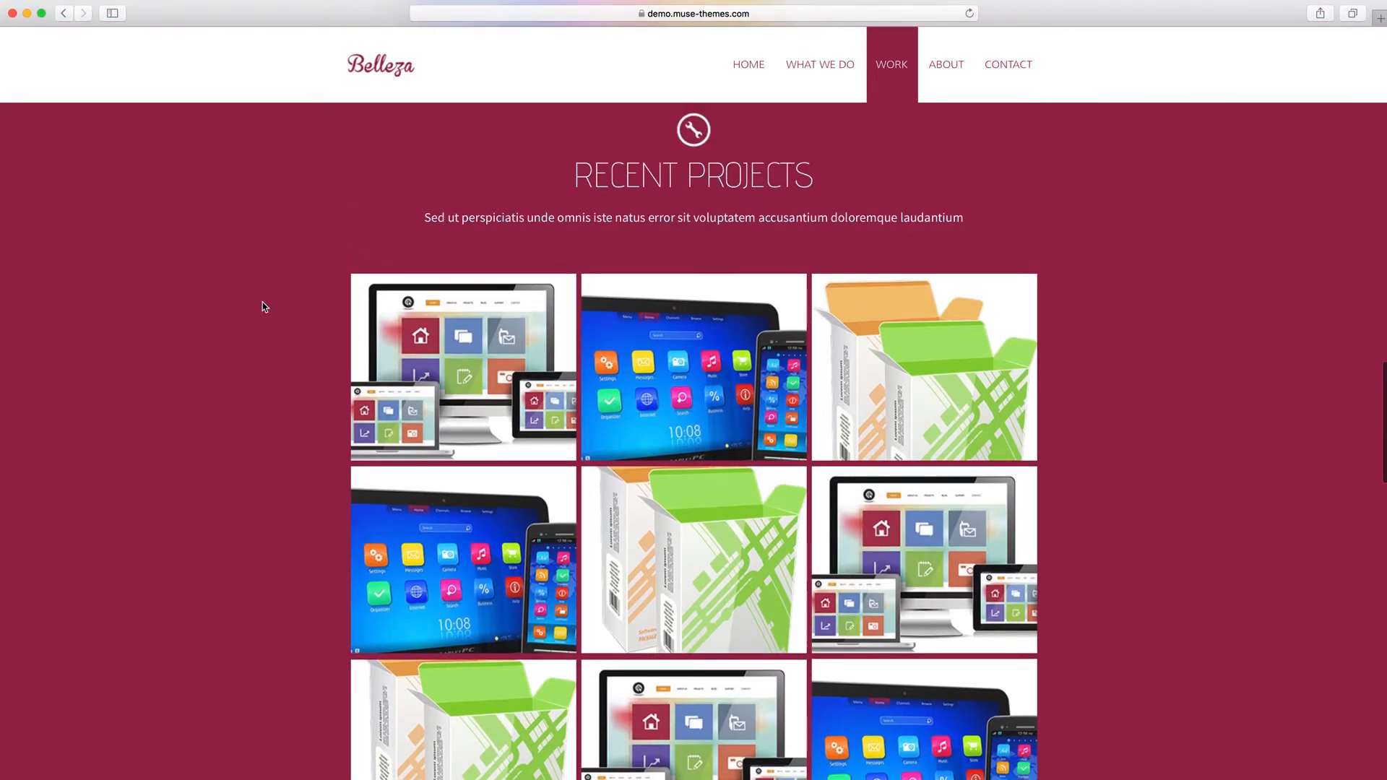
scroll(262, 302, "down", 2)
scroll(262, 303, "up", 2)
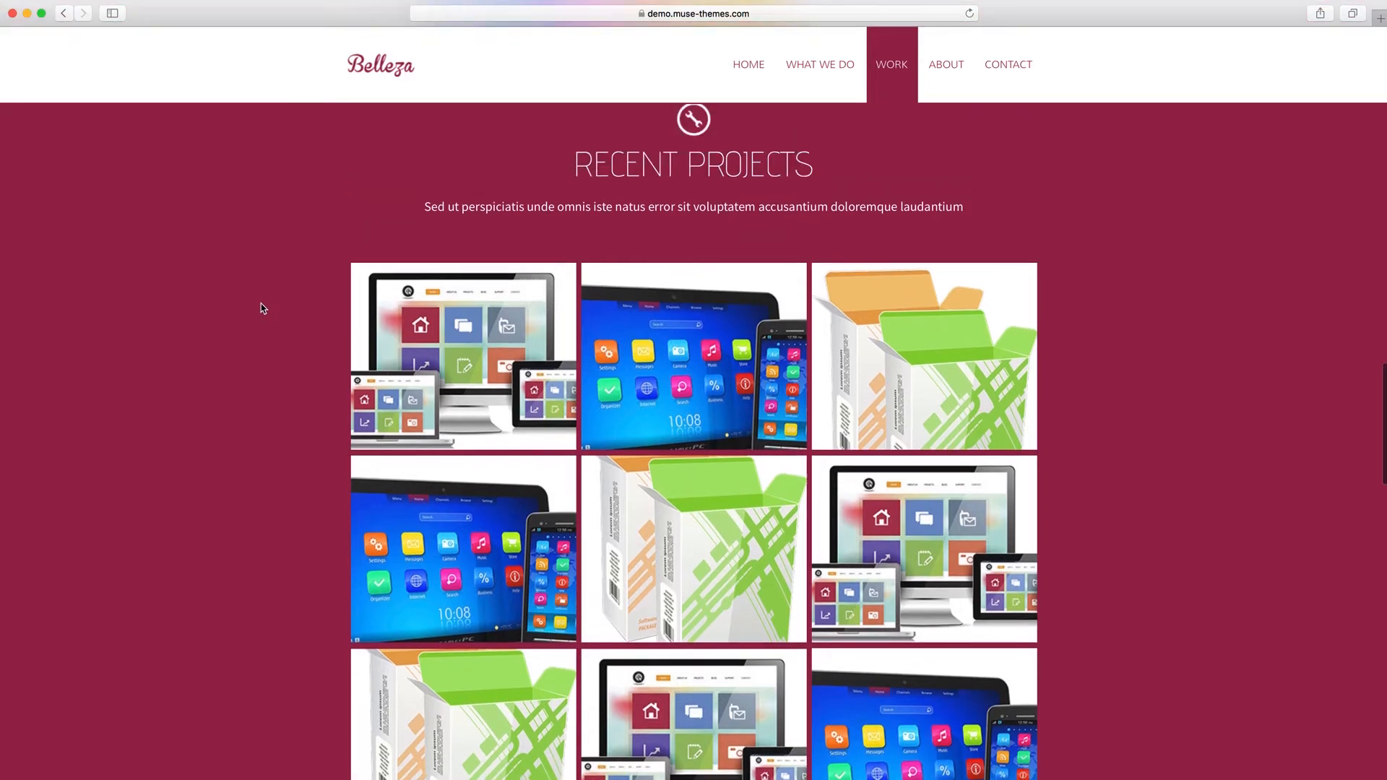
left_click(467, 344)
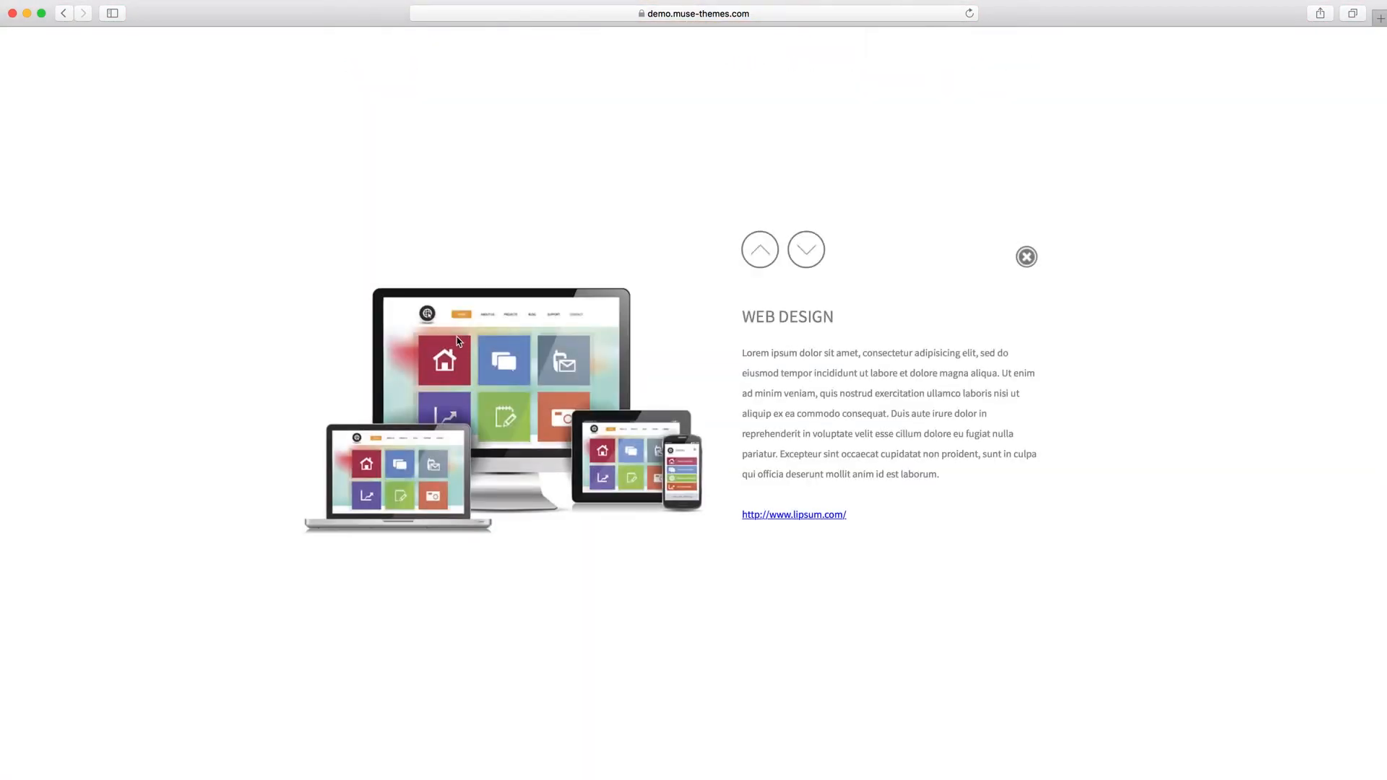
left_click(811, 255)
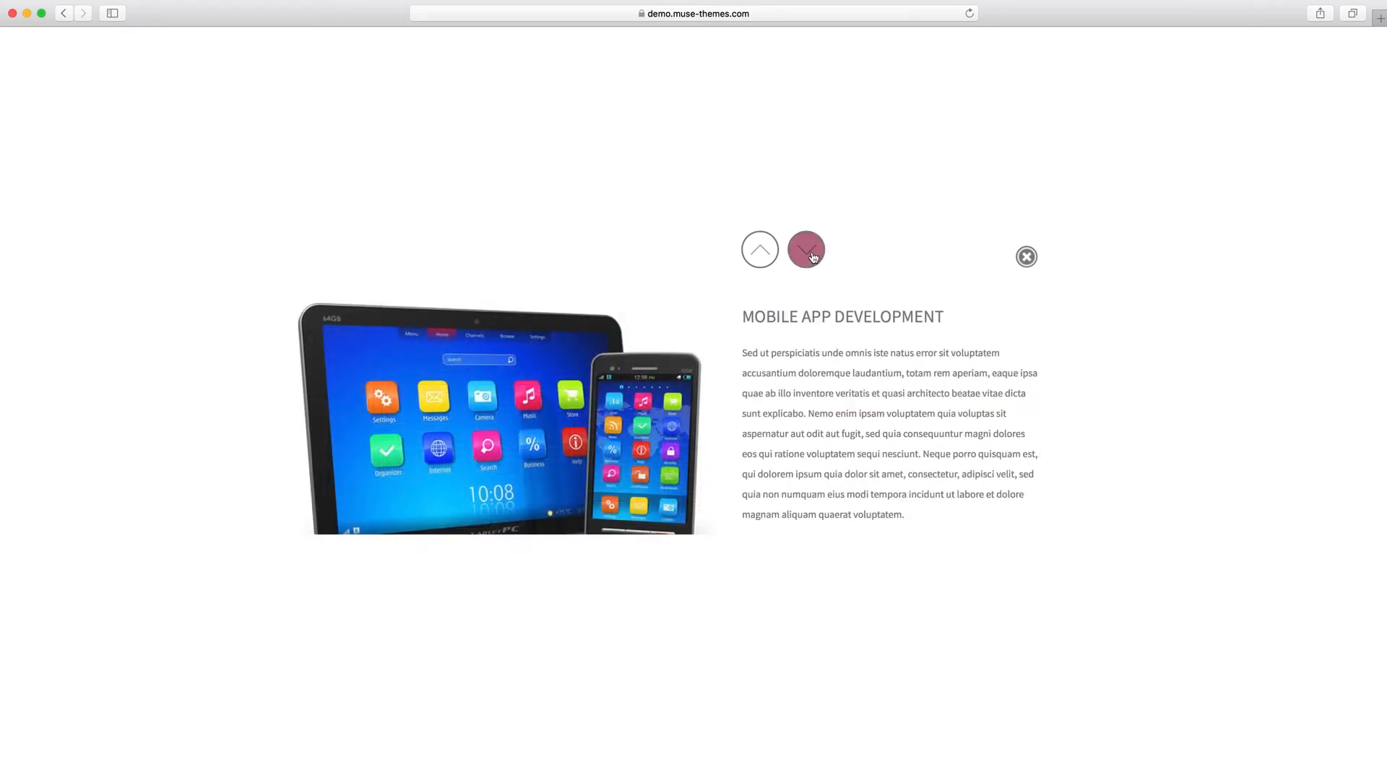
left_click(814, 258)
left_click(813, 258)
left_click(1026, 257)
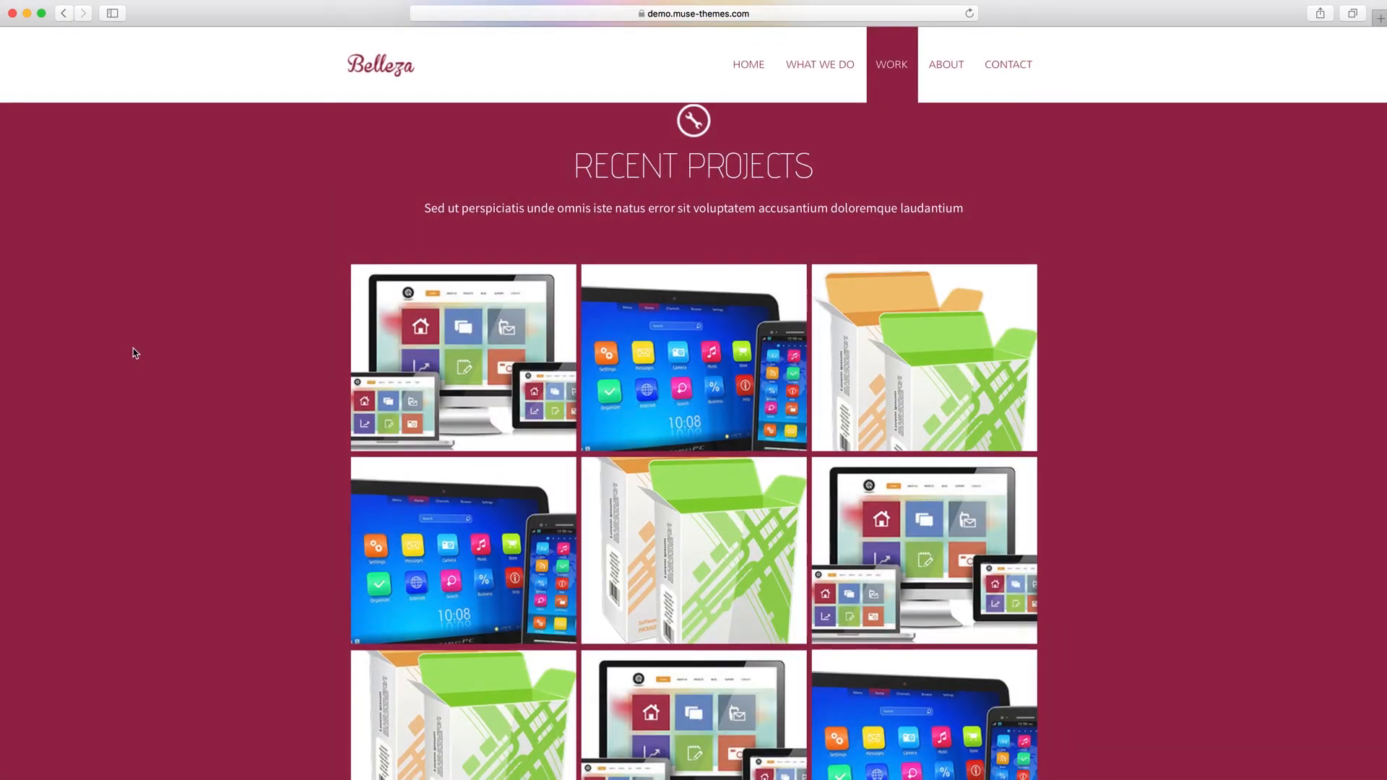
Go to the About section and examine the Meet the Team profiles over the blurred background.
scroll(133, 348, "down", 3)
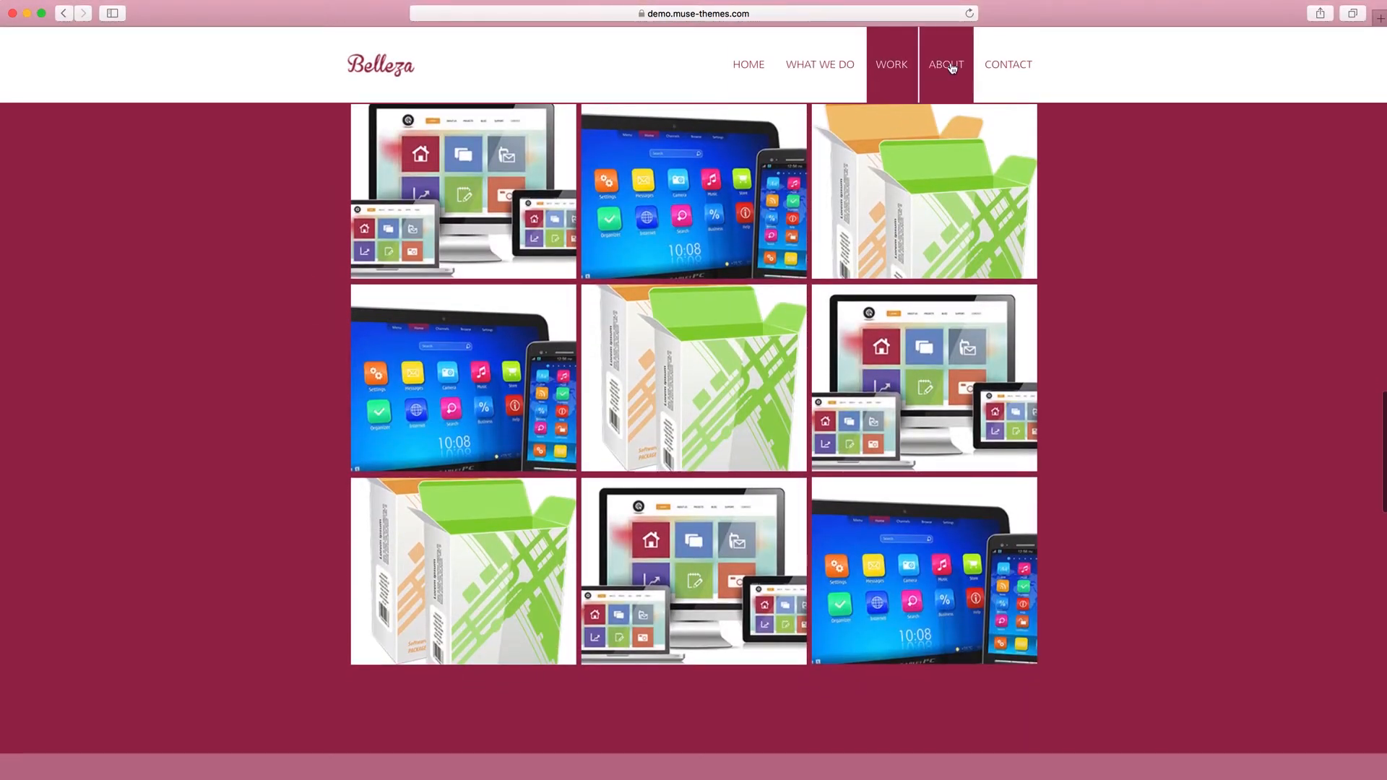
left_click(953, 68)
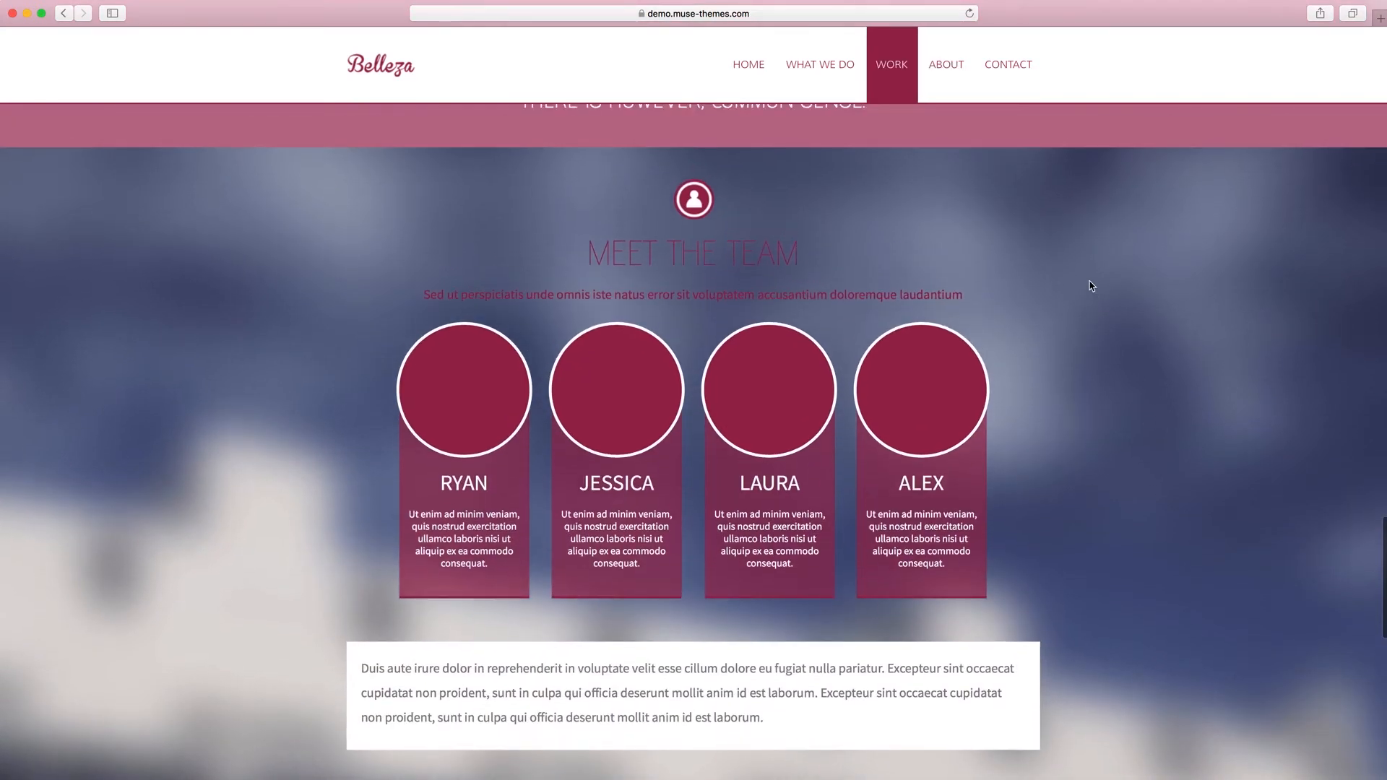
scroll(1090, 280, "down", 3)
scroll(1090, 281, "up", 3)
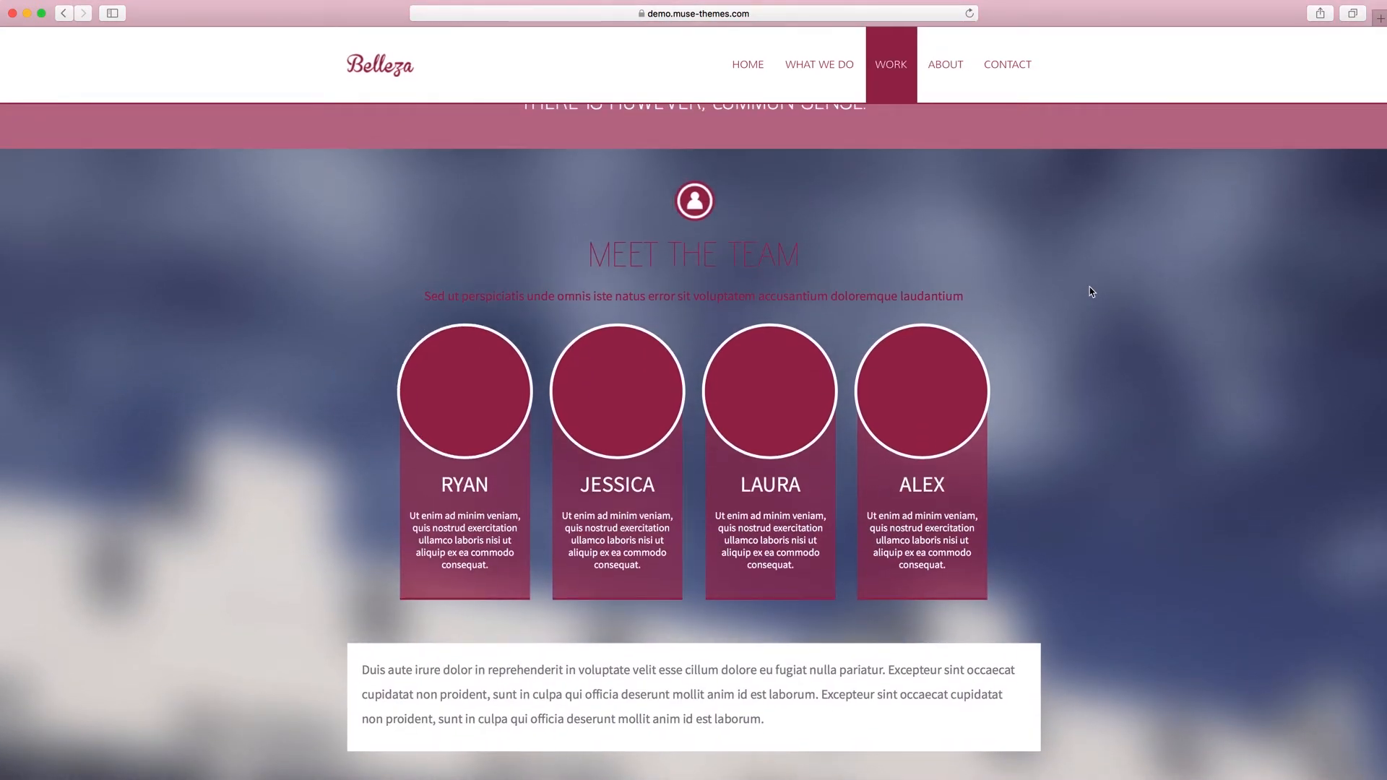
scroll(1089, 287, "down", 3)
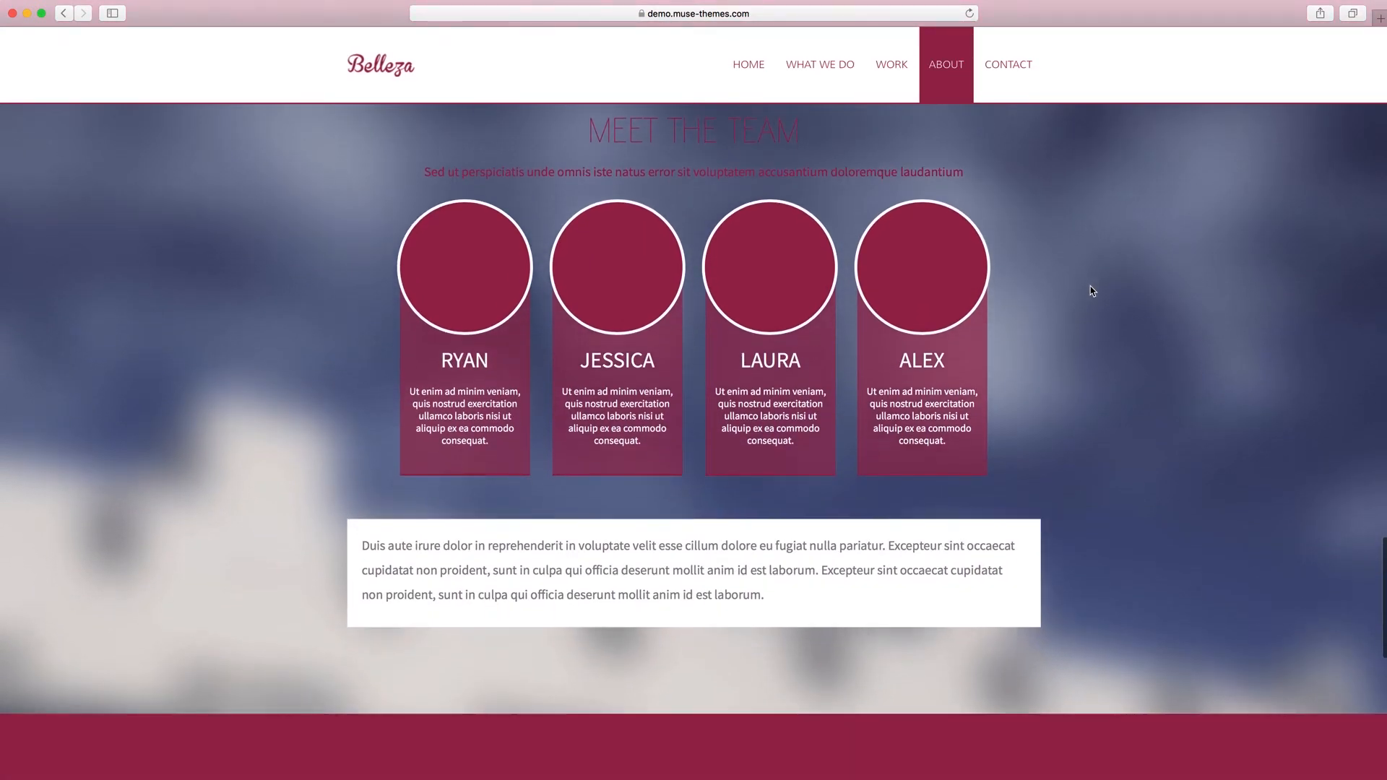
scroll(1090, 286, "down", 1)
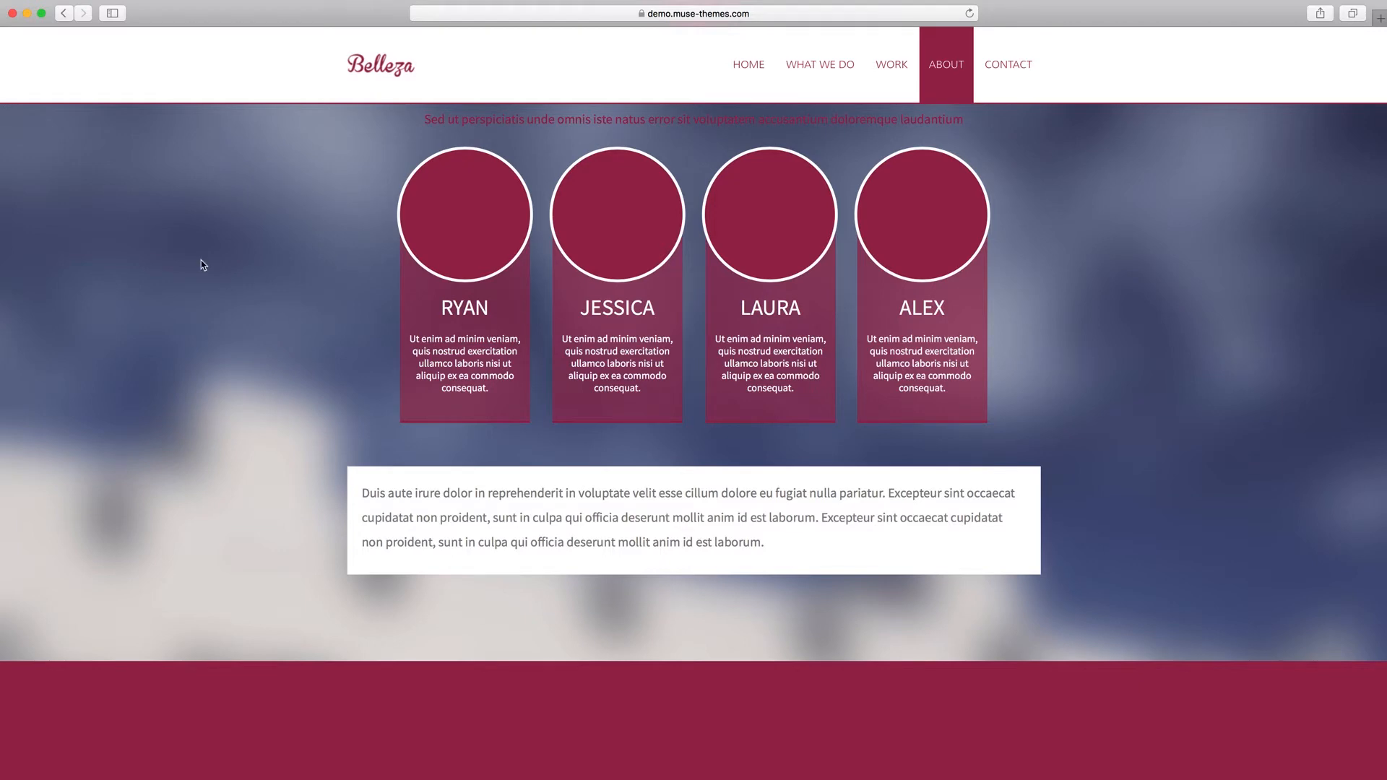
Examine how the Get In Touch panel moves across the map while scrolling, and return to the opening quote.
scroll(202, 265, "down", 15)
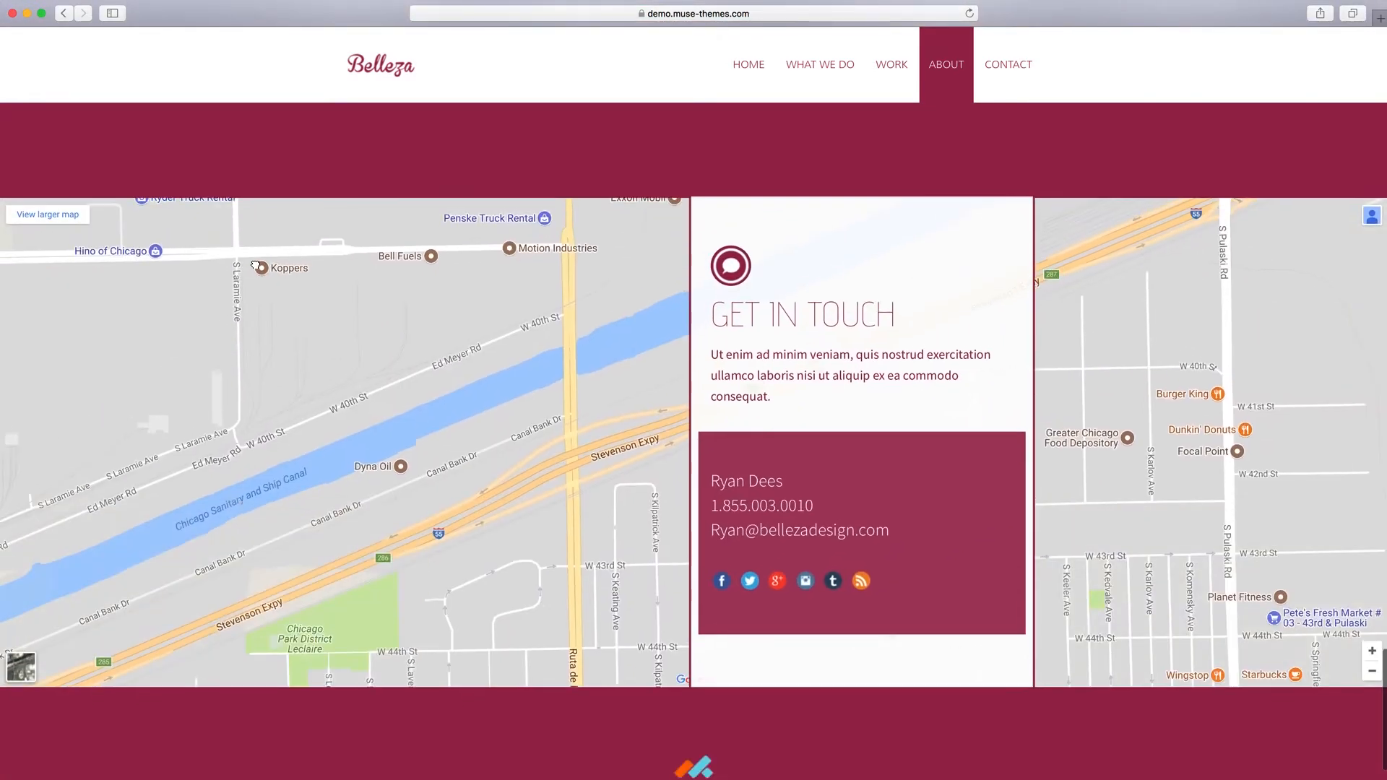
scroll(587, 105, "up", 2)
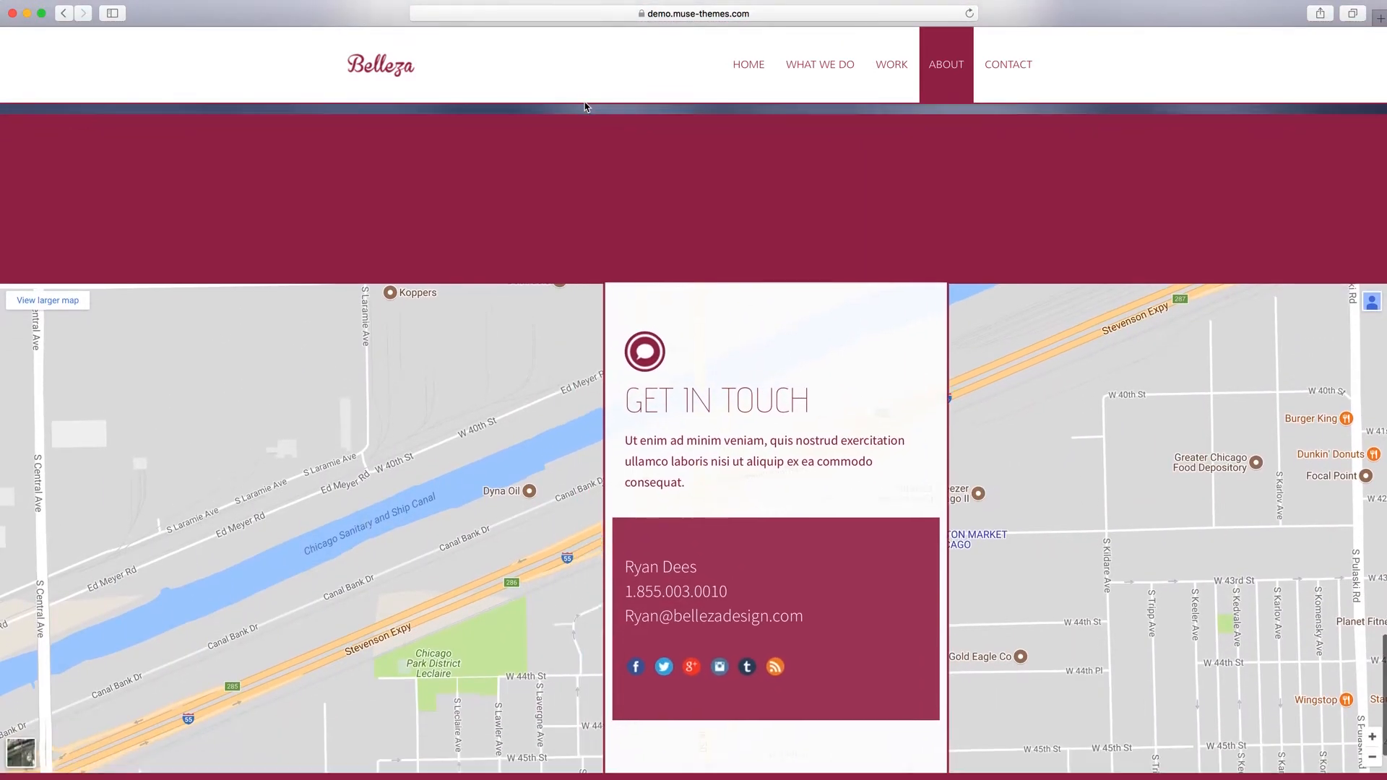
scroll(585, 107, "up", 5)
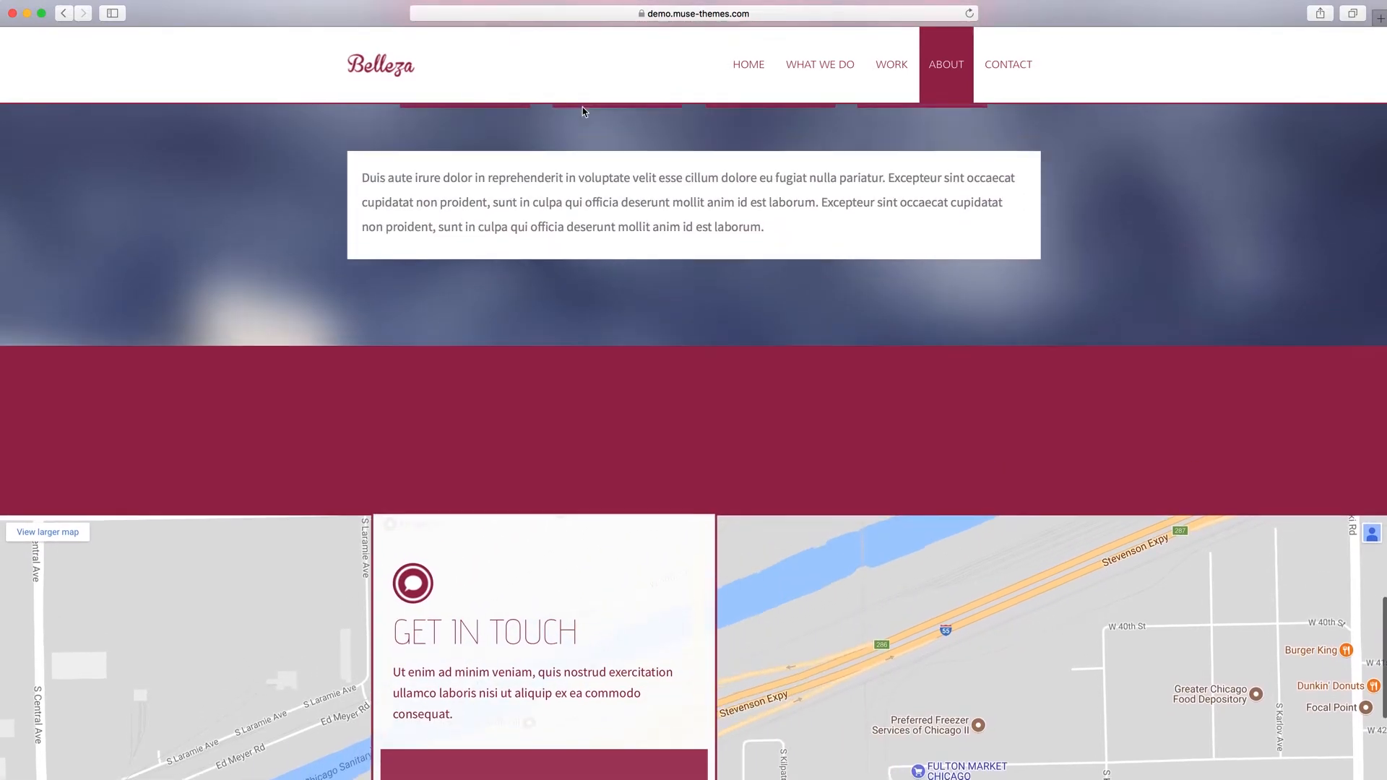
scroll(583, 107, "down", 6)
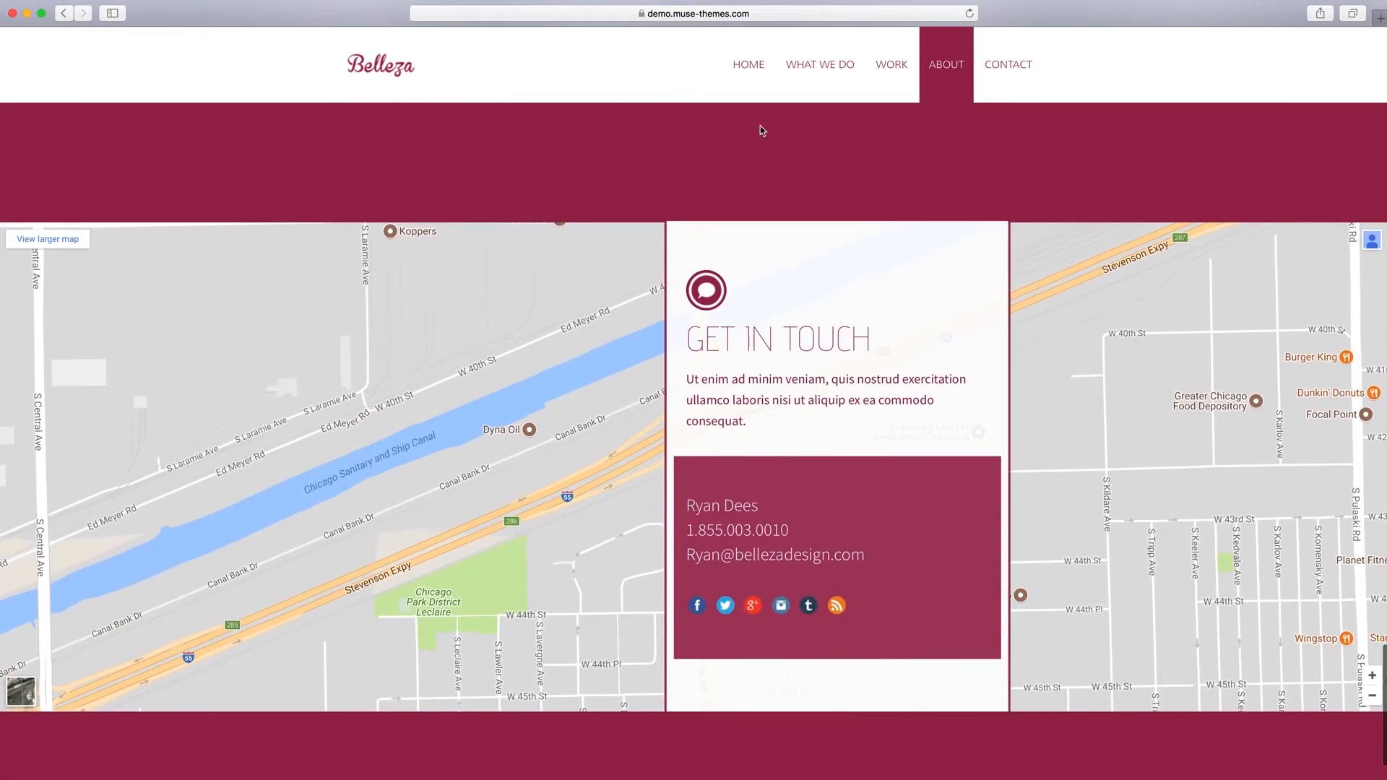
scroll(799, 133, "down", 2)
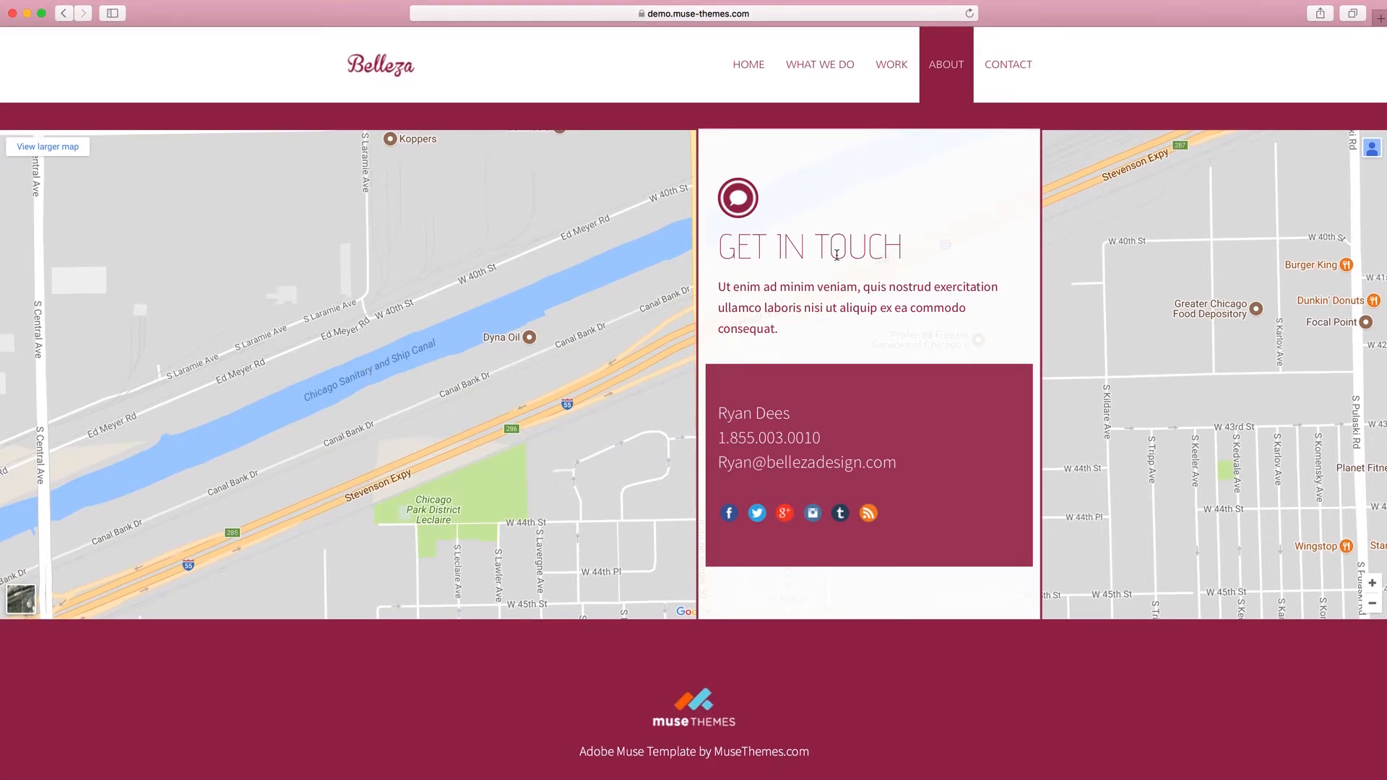
scroll(837, 255, "up", 15)
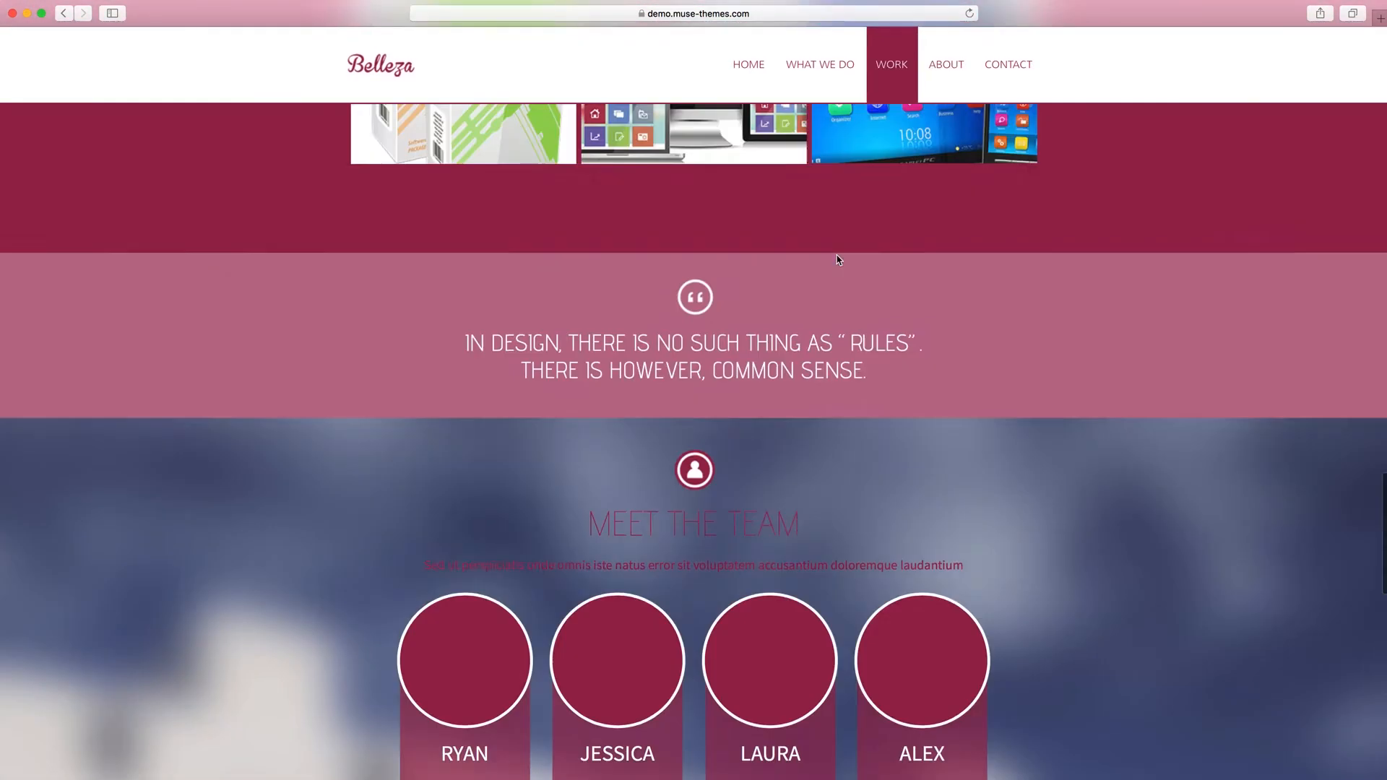
scroll(837, 260, "up", 10)
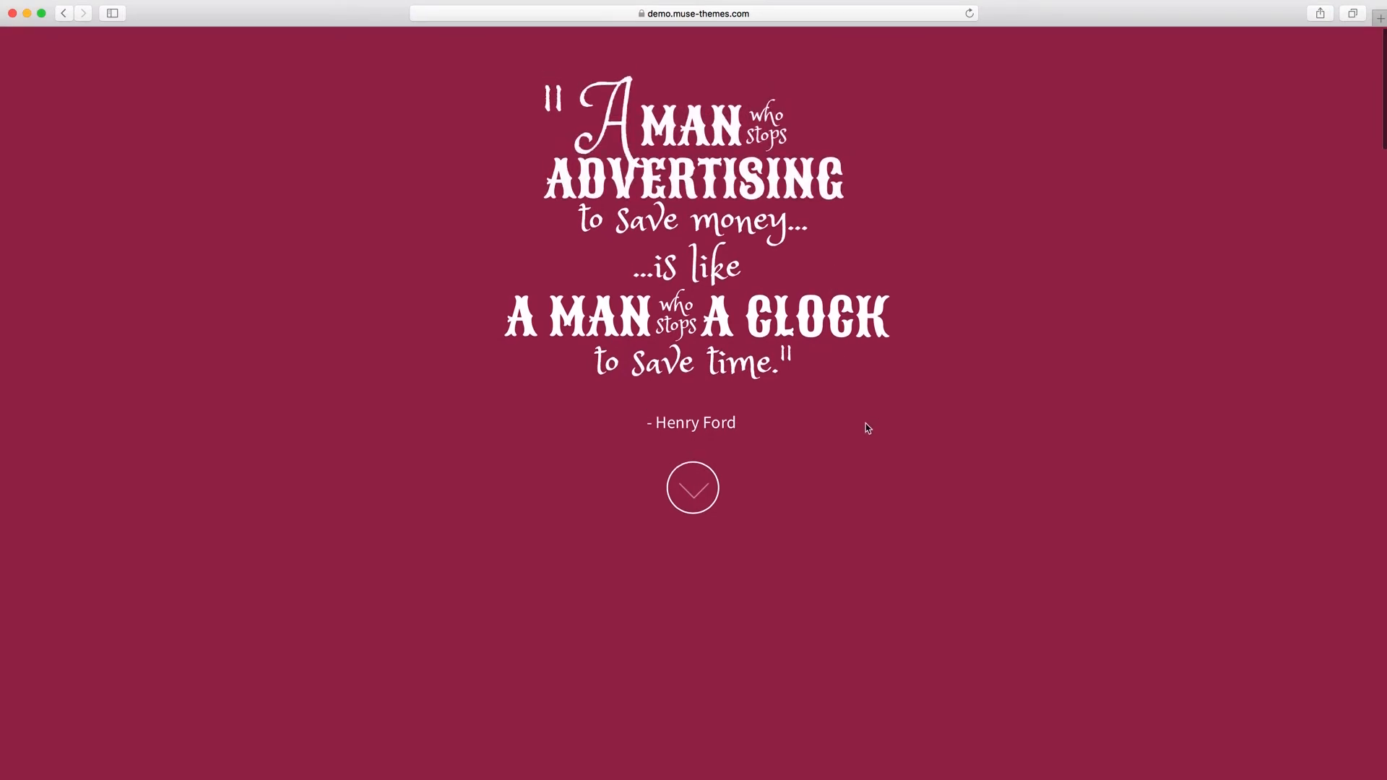
scroll(865, 424, "down", 10)
scroll(865, 423, "down", 5)
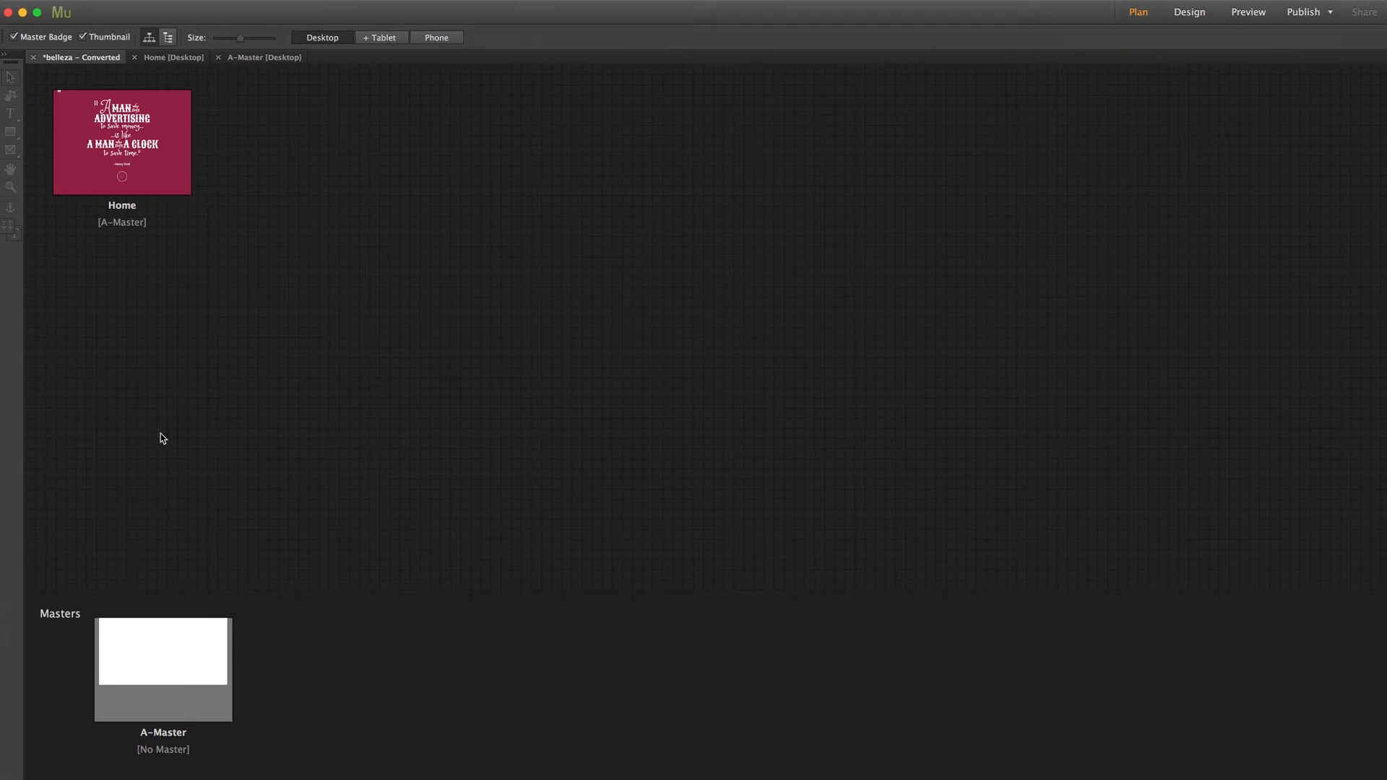
Switch to Adobe Muse, open the Home page for design, and select the crimson full-width rectangle behind the quote.
double_click(118, 153)
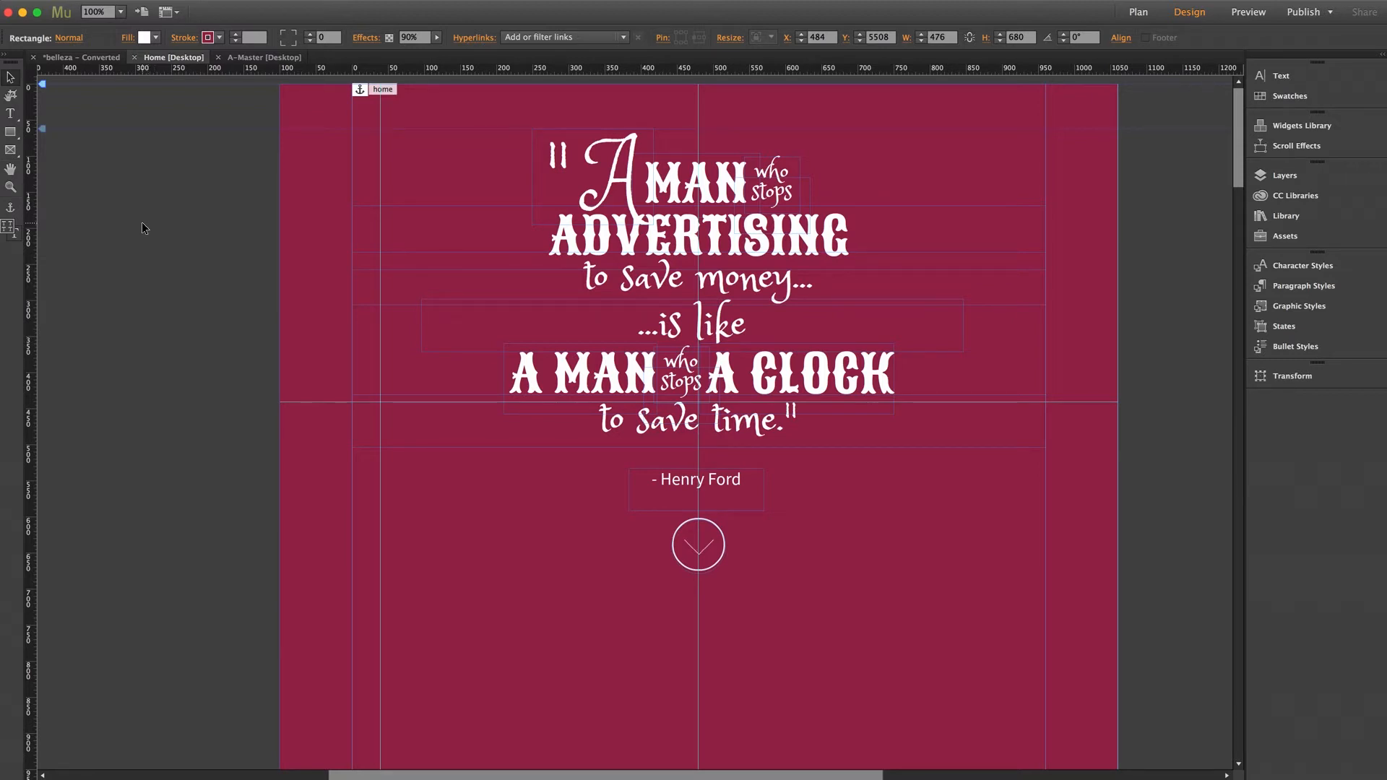
left_click(289, 204)
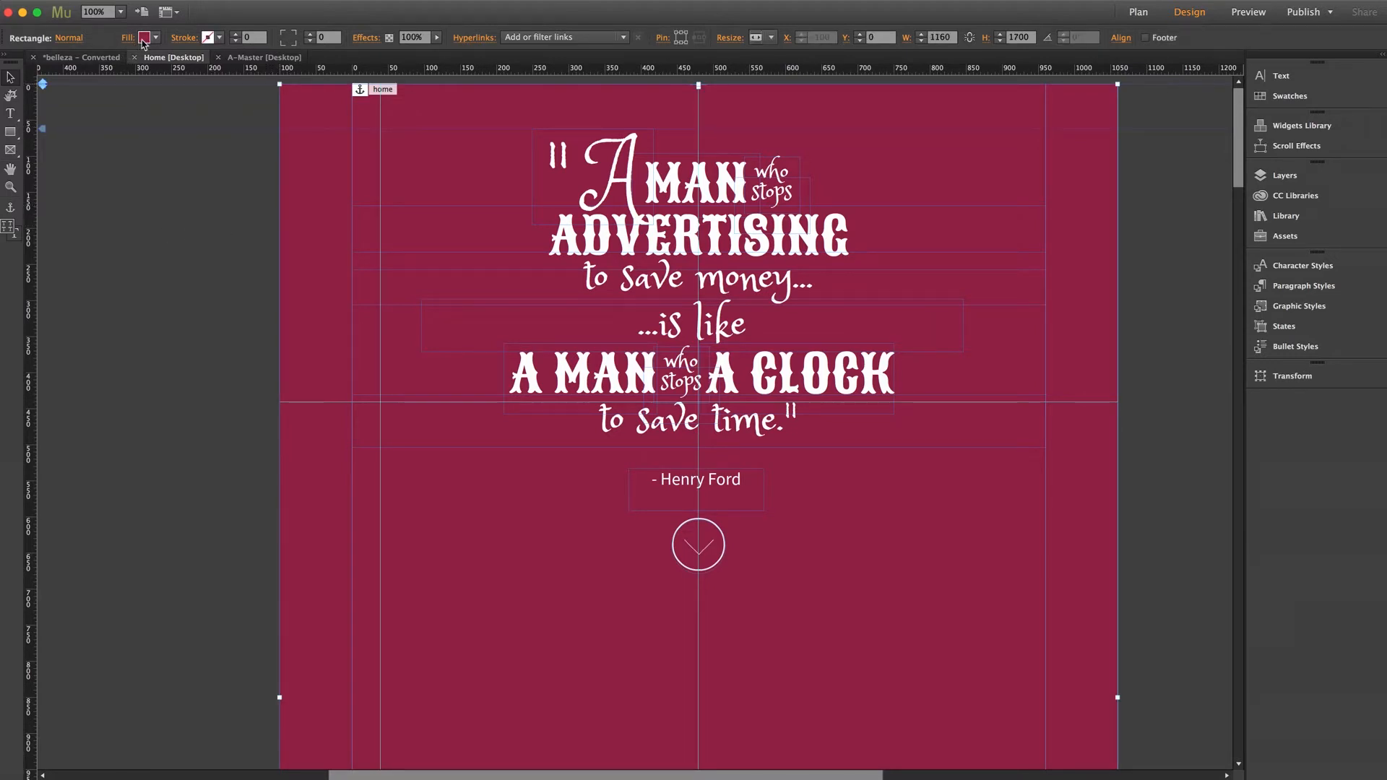
left_click(165, 219)
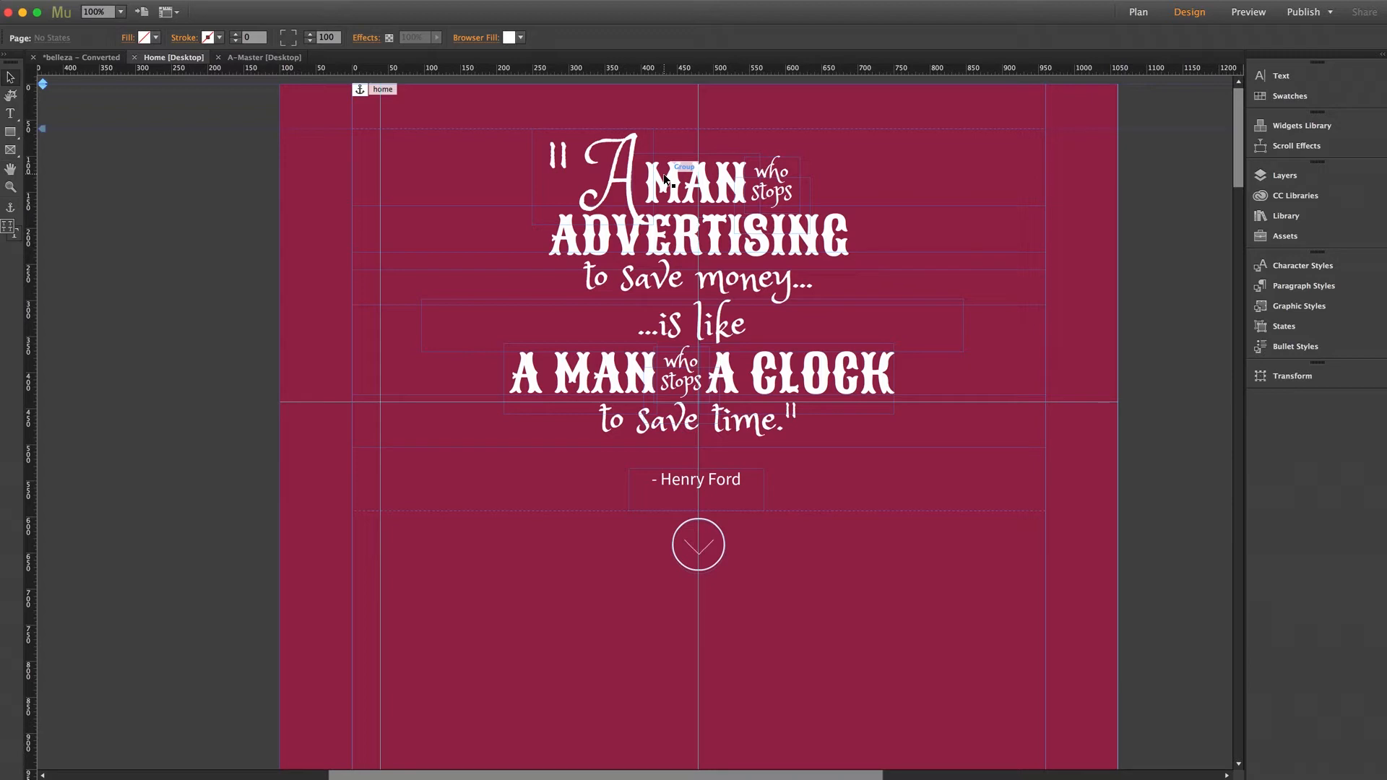
Select the "to save money..." text frame inside the quote group and view its opacity scroll effect settings.
left_click(679, 228)
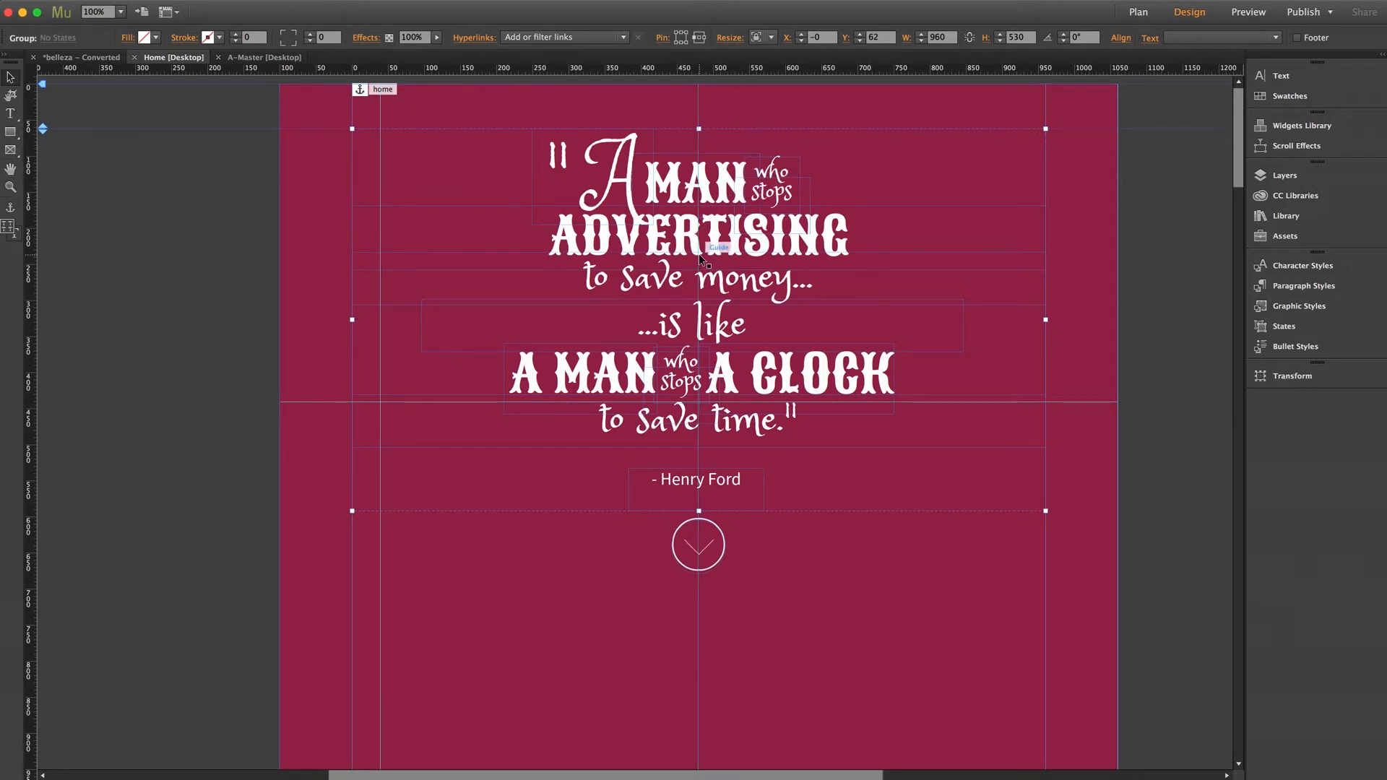
left_click(737, 285)
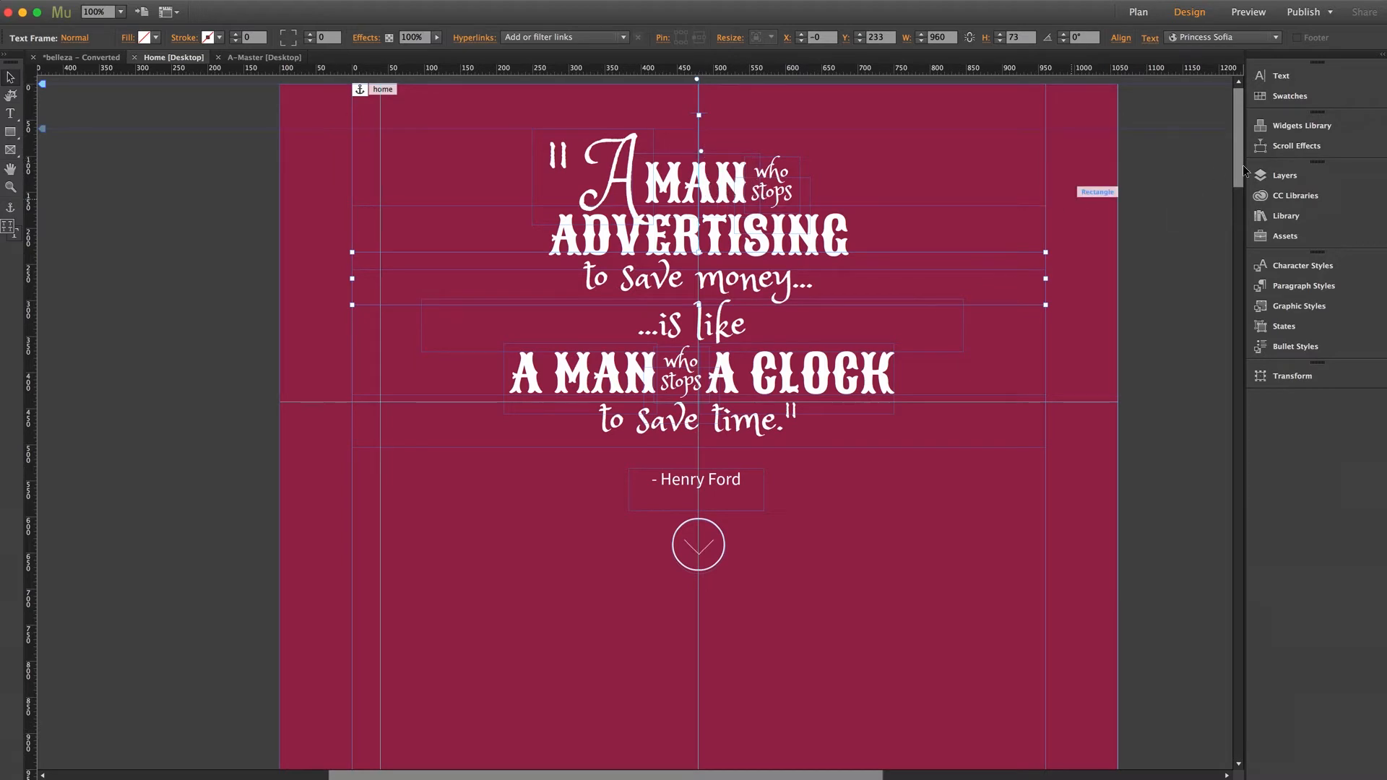
left_click(1291, 147)
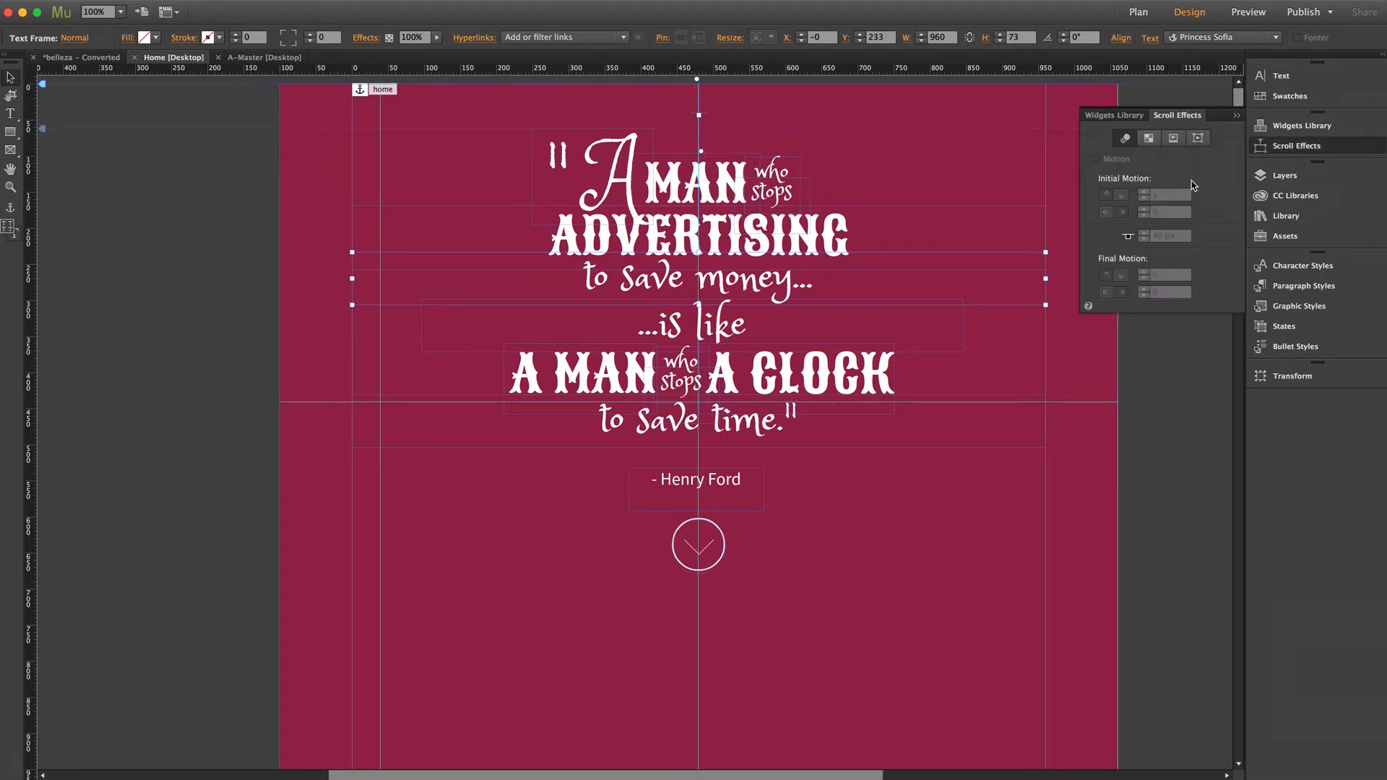
left_click(1152, 141)
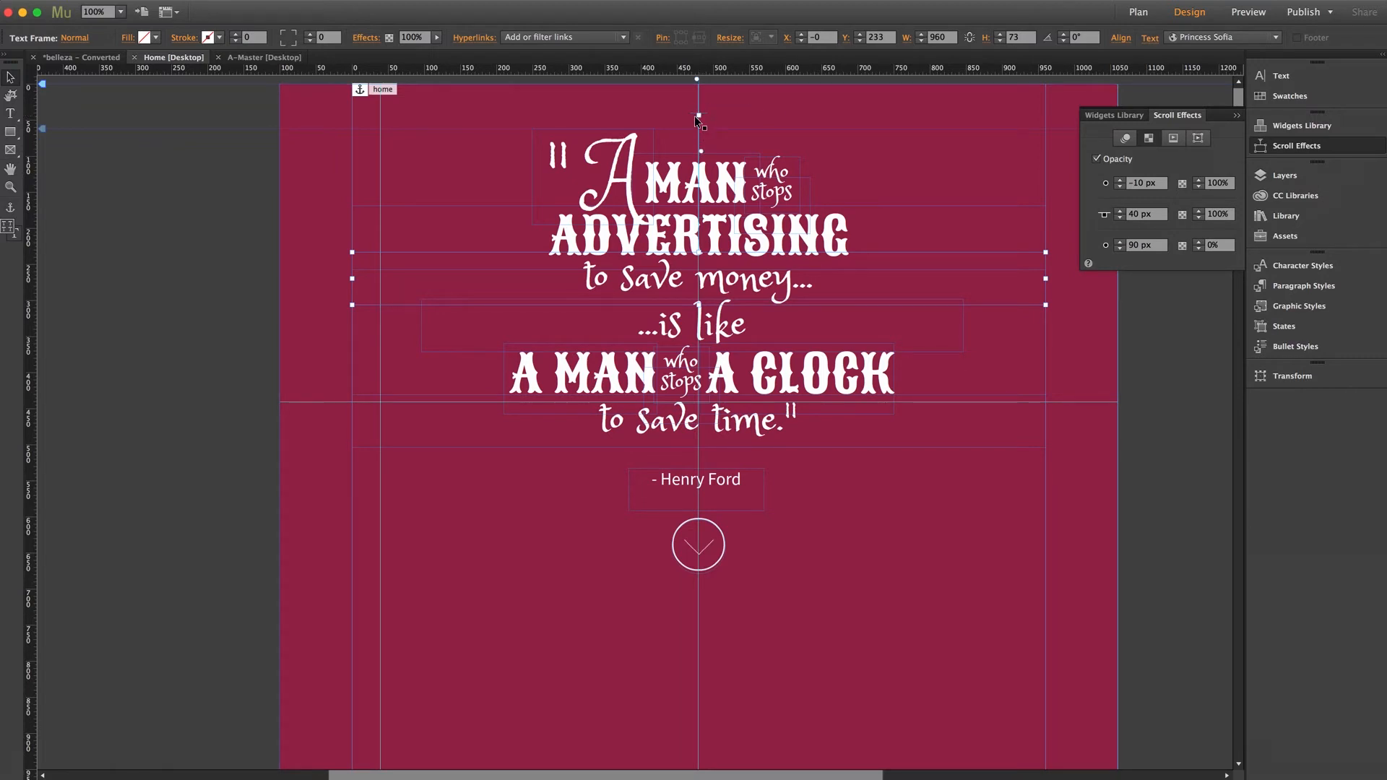
Check the opacity scroll settings of other quote pieces, including the "...is like" text frame, and close the scroll effects.
left_click(681, 165)
left_click(627, 164)
left_click(786, 329)
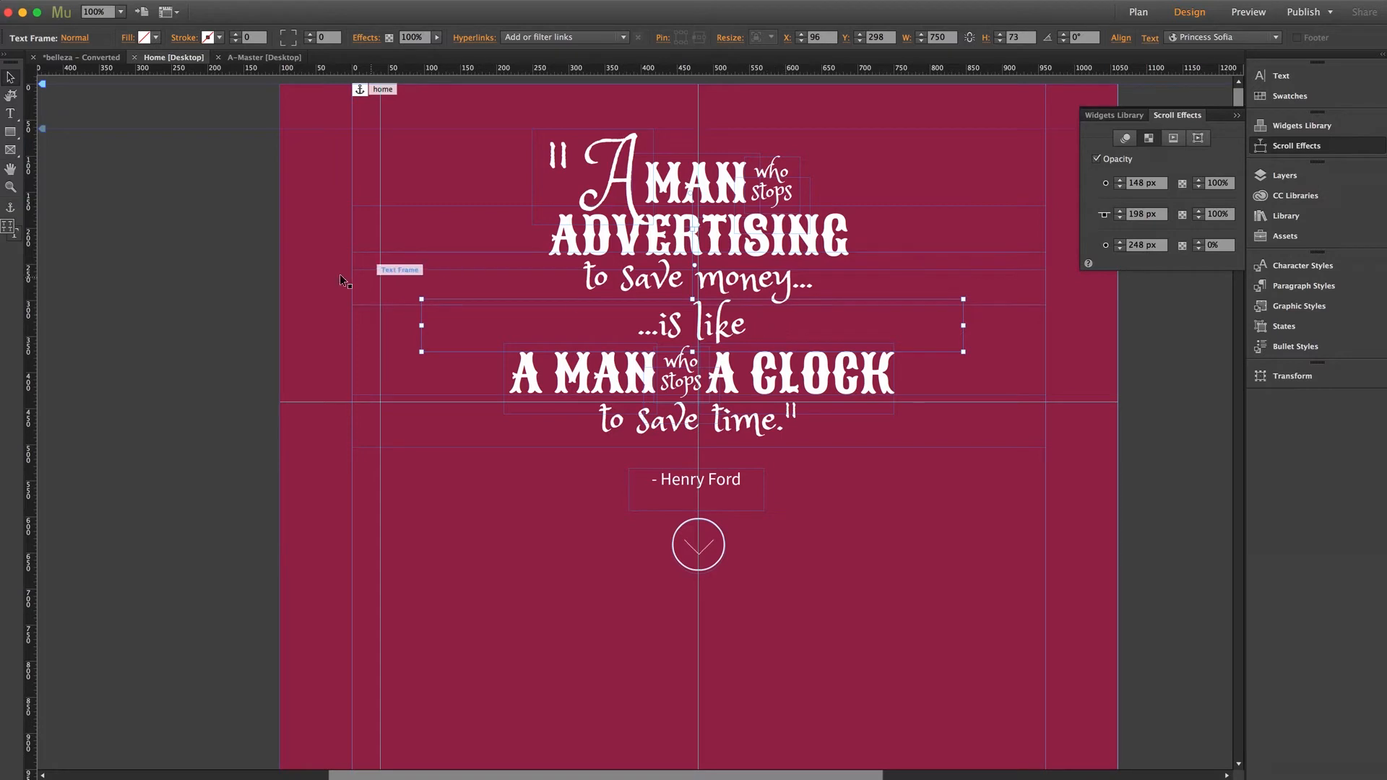
left_click(239, 273)
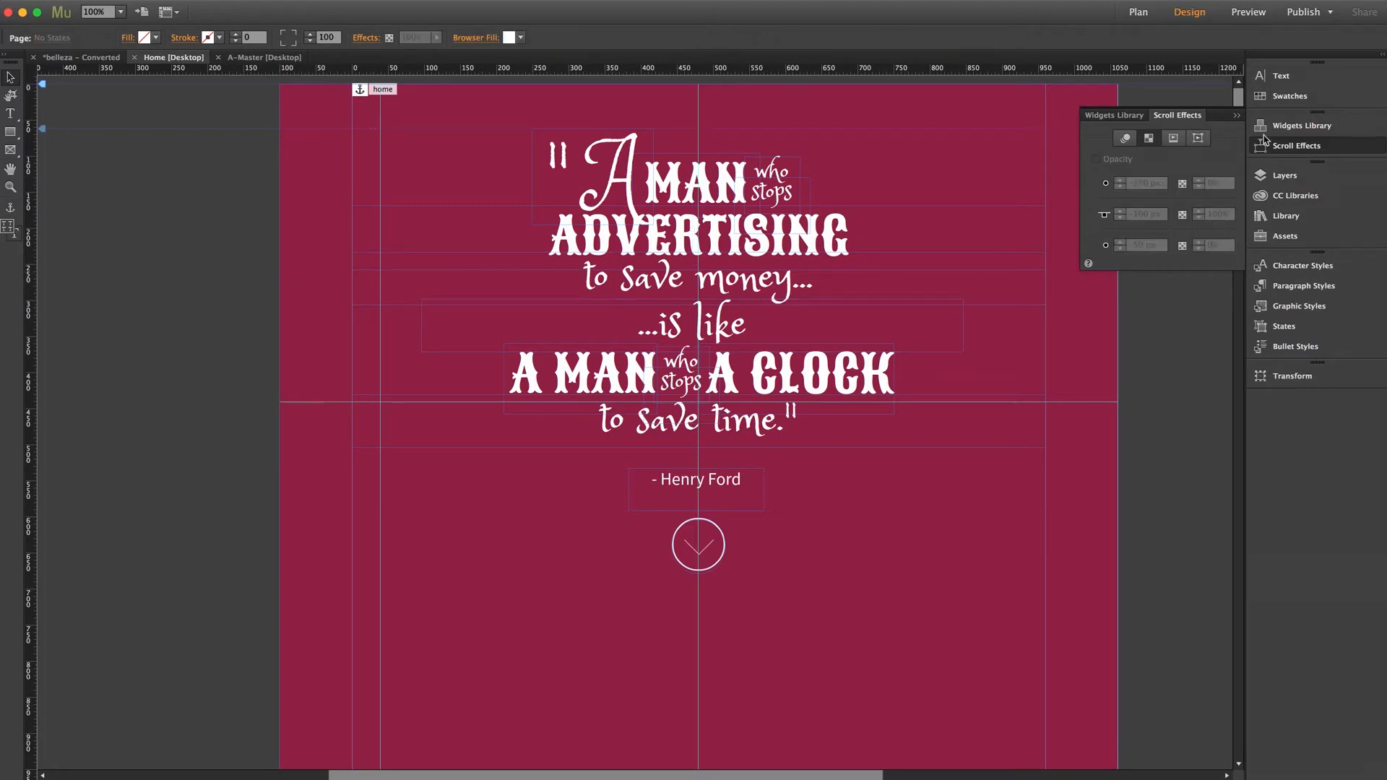
left_click(1295, 146)
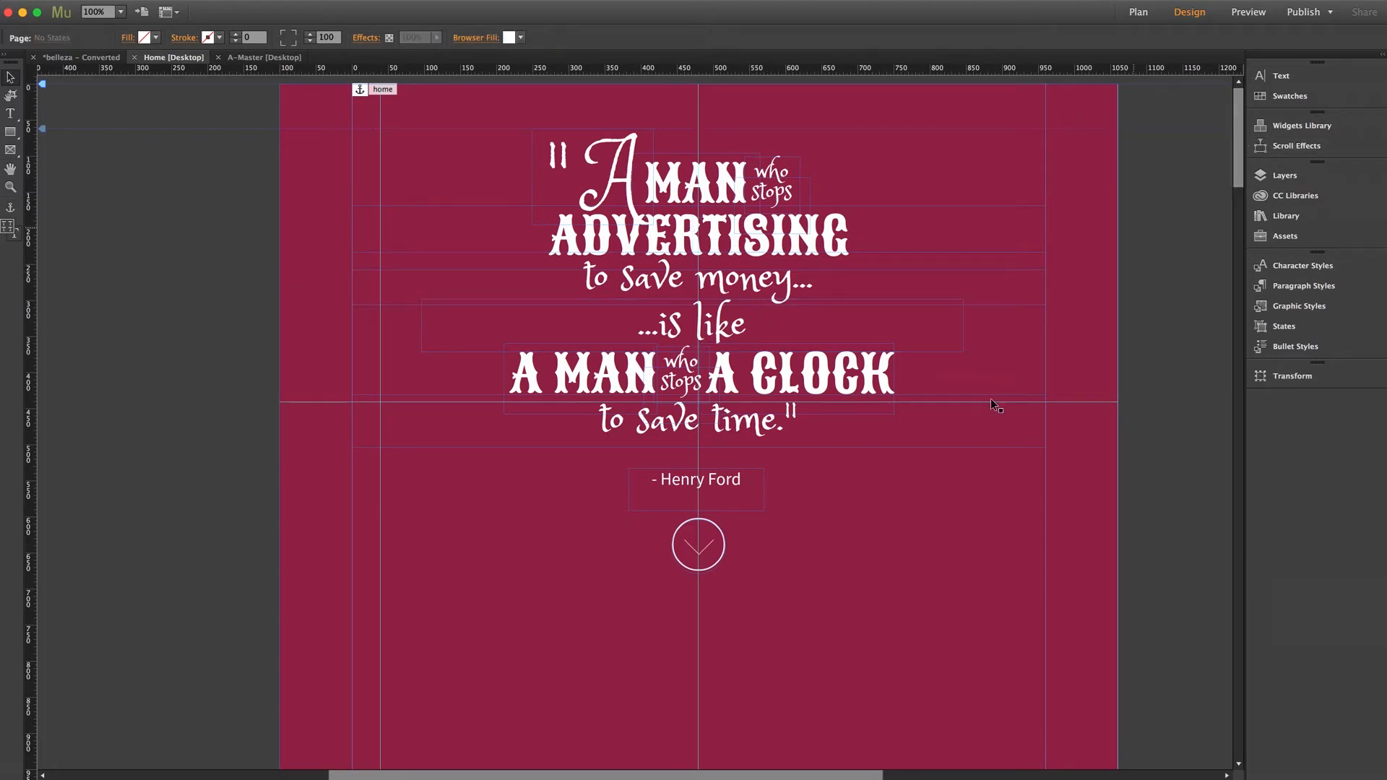
Inspect the hyperlink assigned to the circled down-arrow image below the quote, and deselect it.
left_click(707, 559)
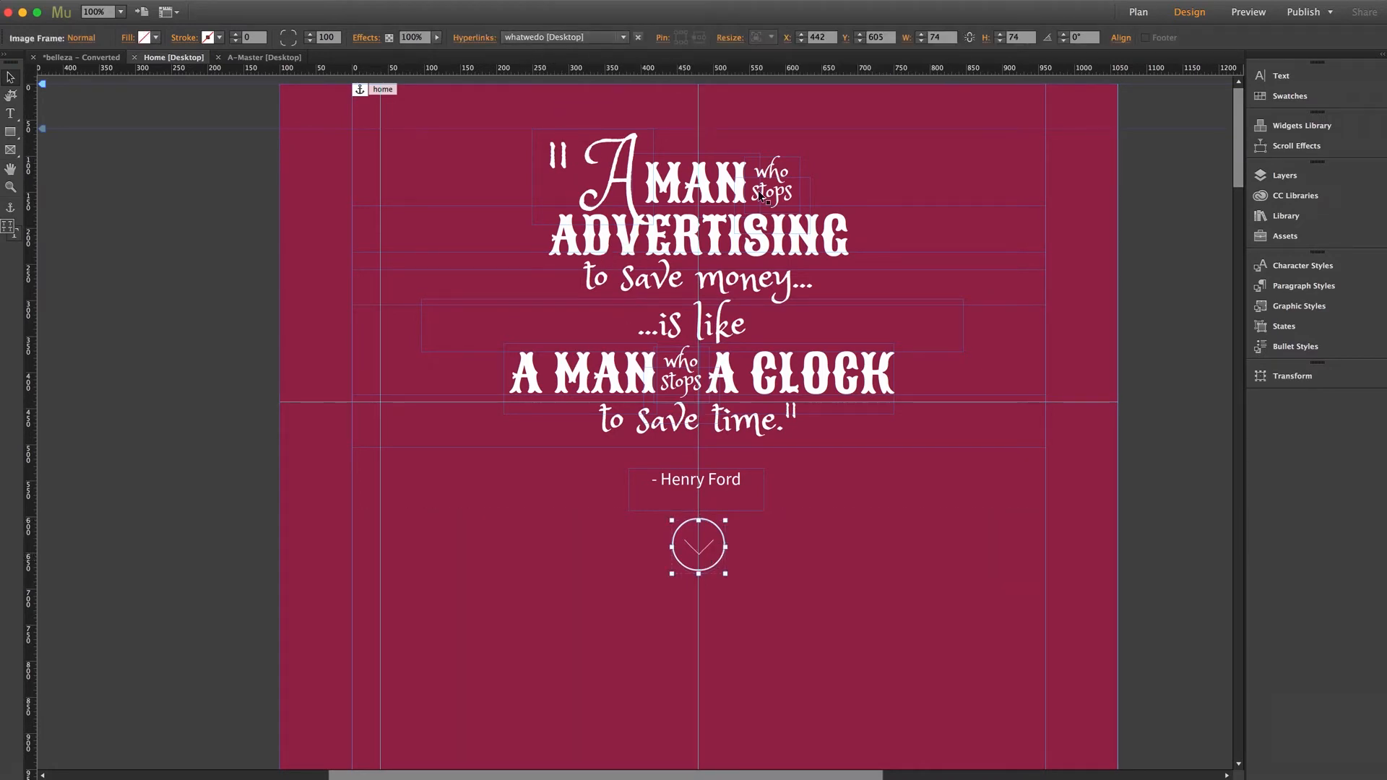
left_click(1201, 365)
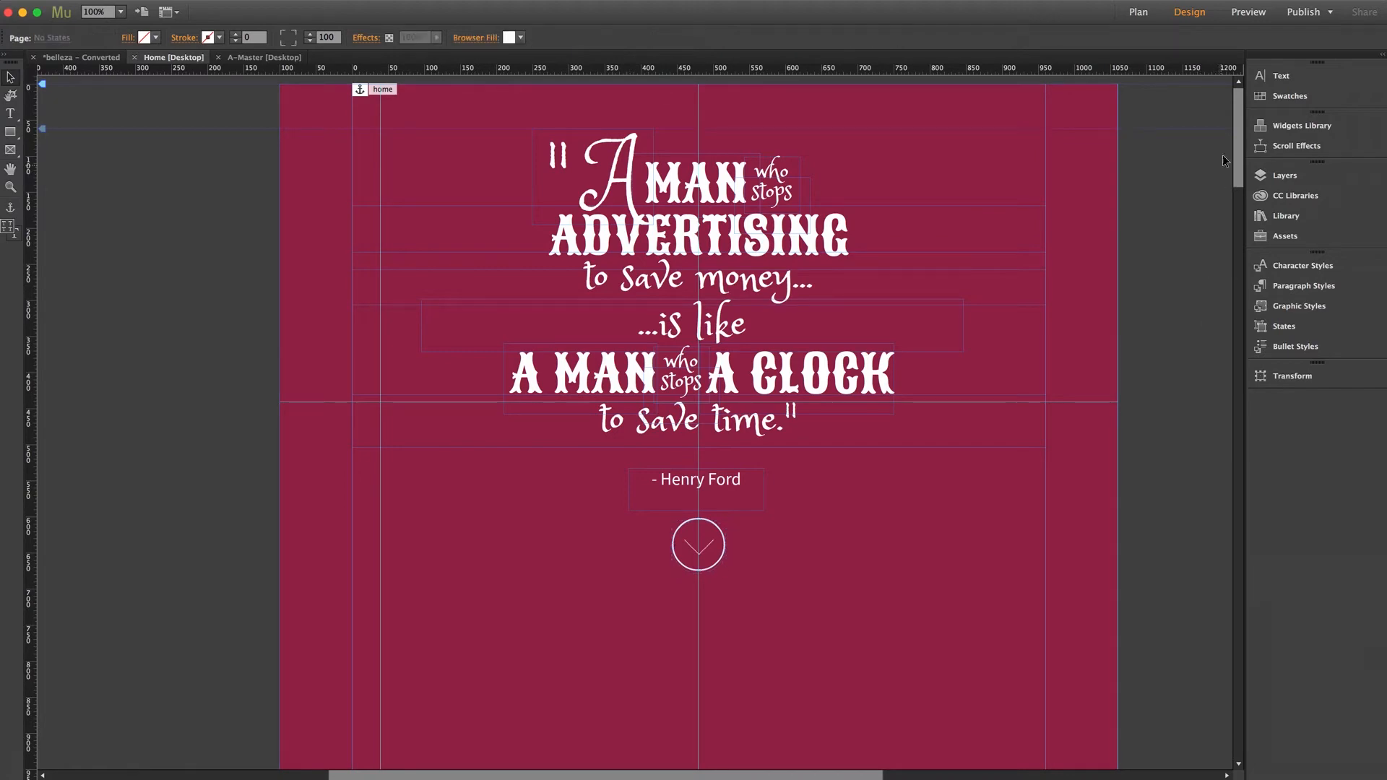
Go to the header above the What We Do section and inspect its white background bar and the Belleza logo.
left_click_drag(1239, 130, 1245, 297)
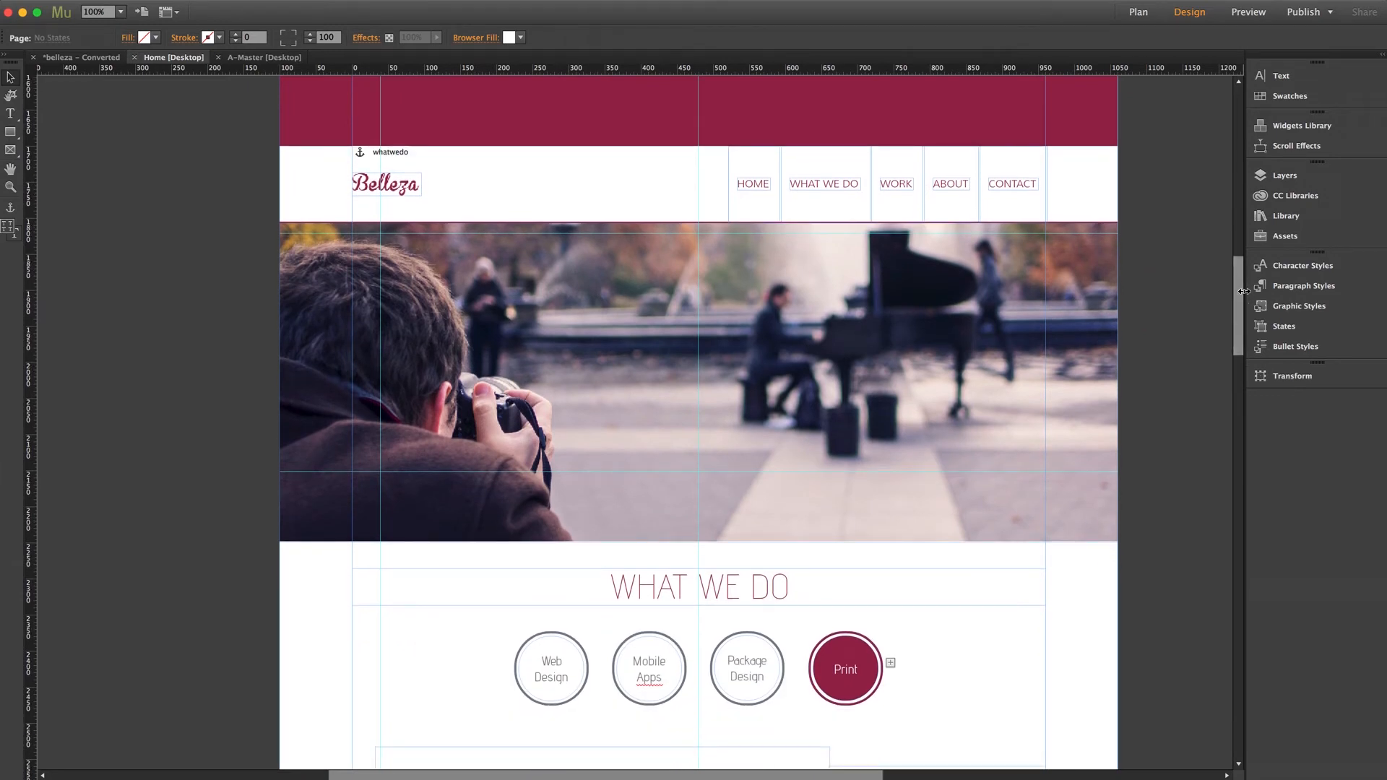
left_click(606, 185)
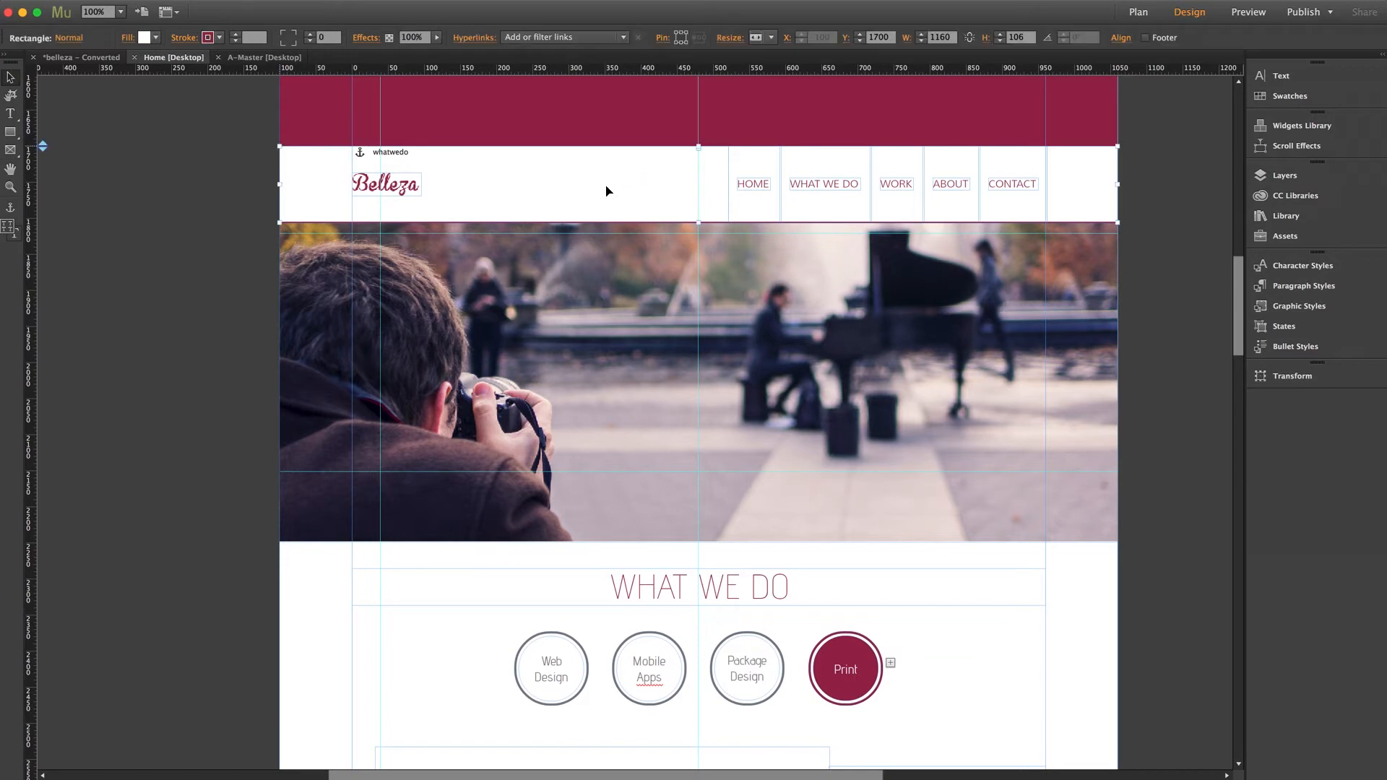
left_click(416, 184)
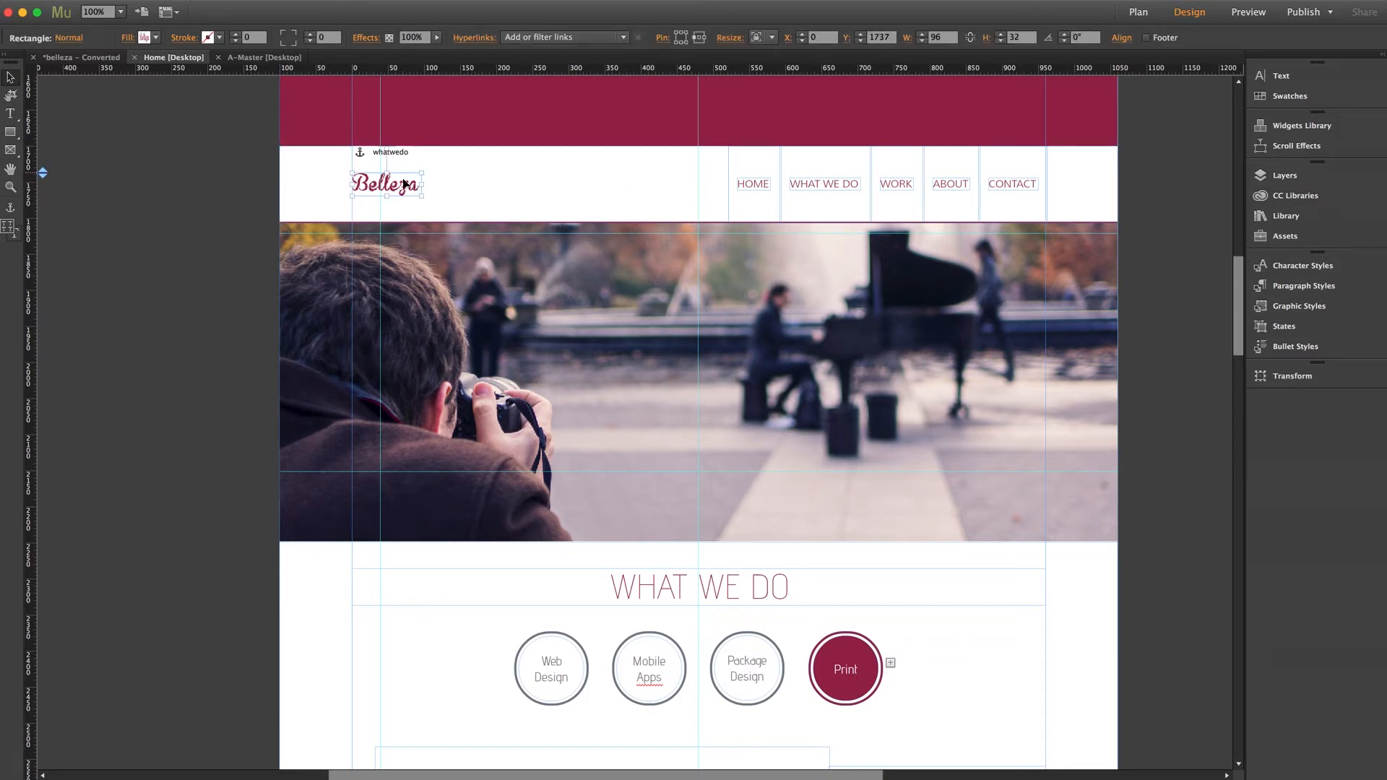
Select the header's navigation menu and view its motion scroll effect settings.
left_click(815, 185)
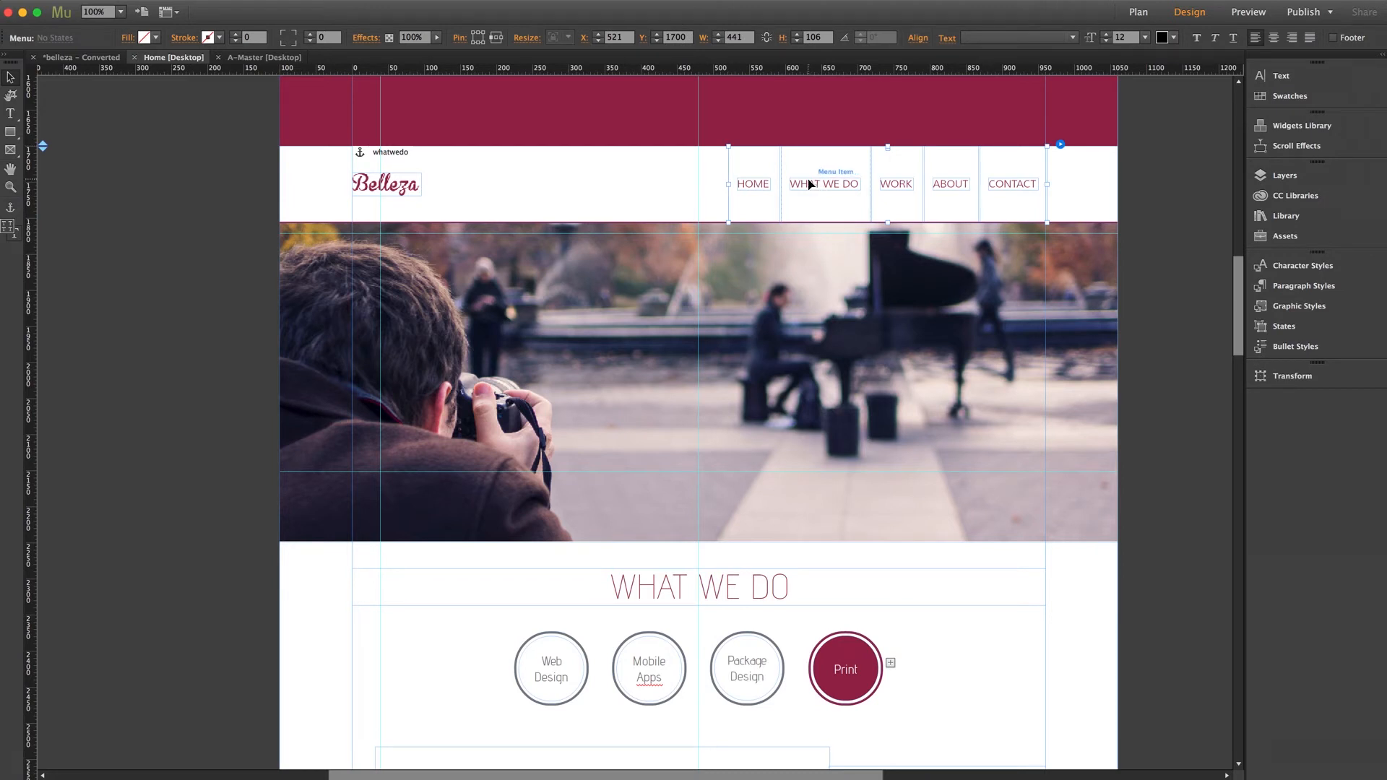
left_click(1295, 145)
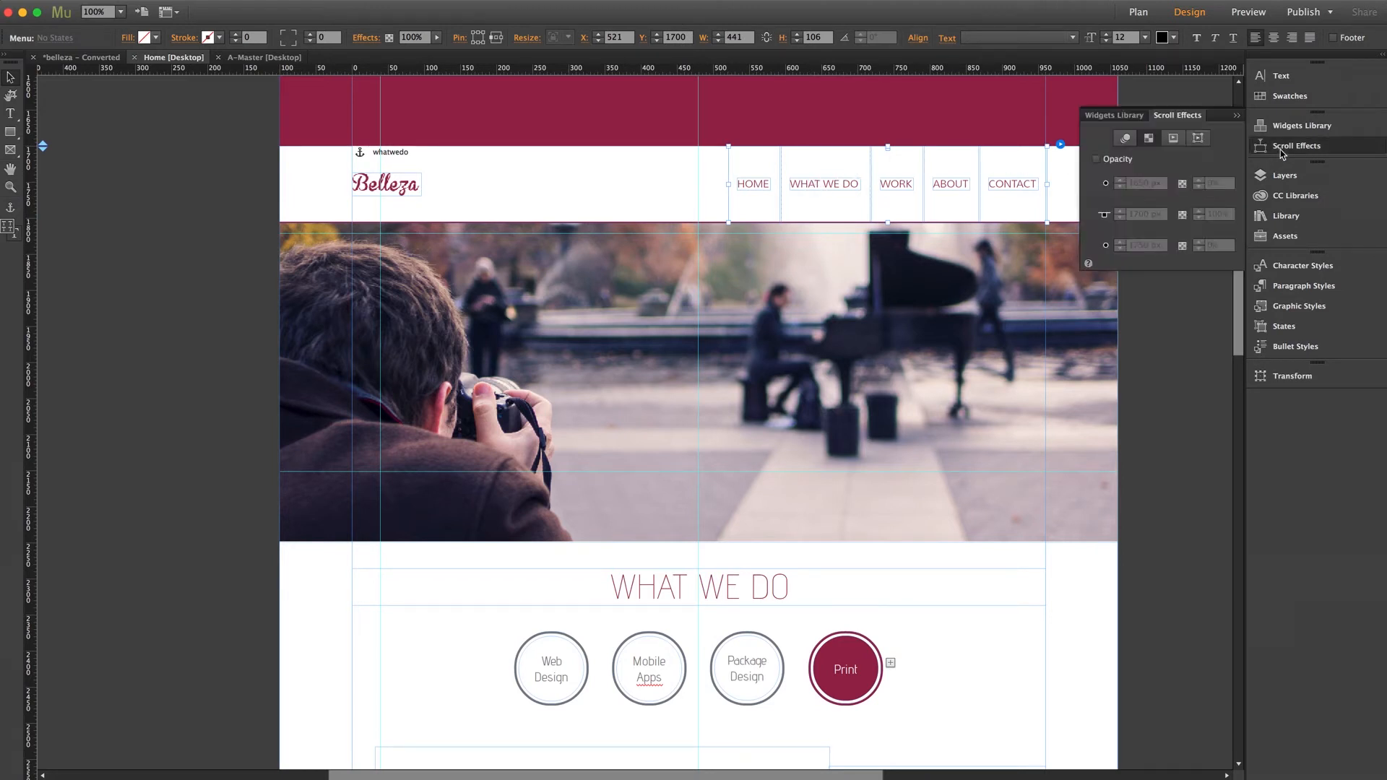
left_click(1127, 138)
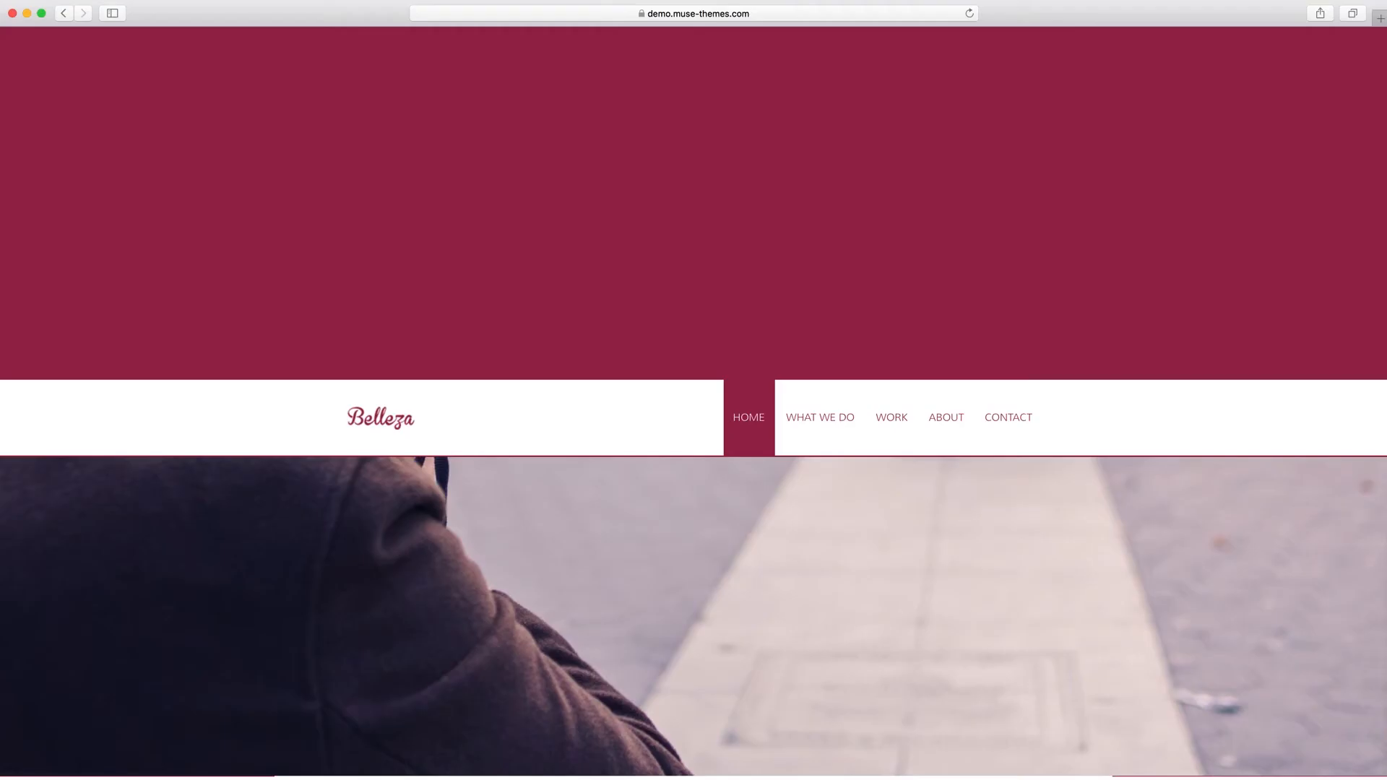
Switch to the Belleza live demo in Safari and examine how the header bar and menu behave while scrolling past the photo banner.
scroll(457, 639, "down", 5)
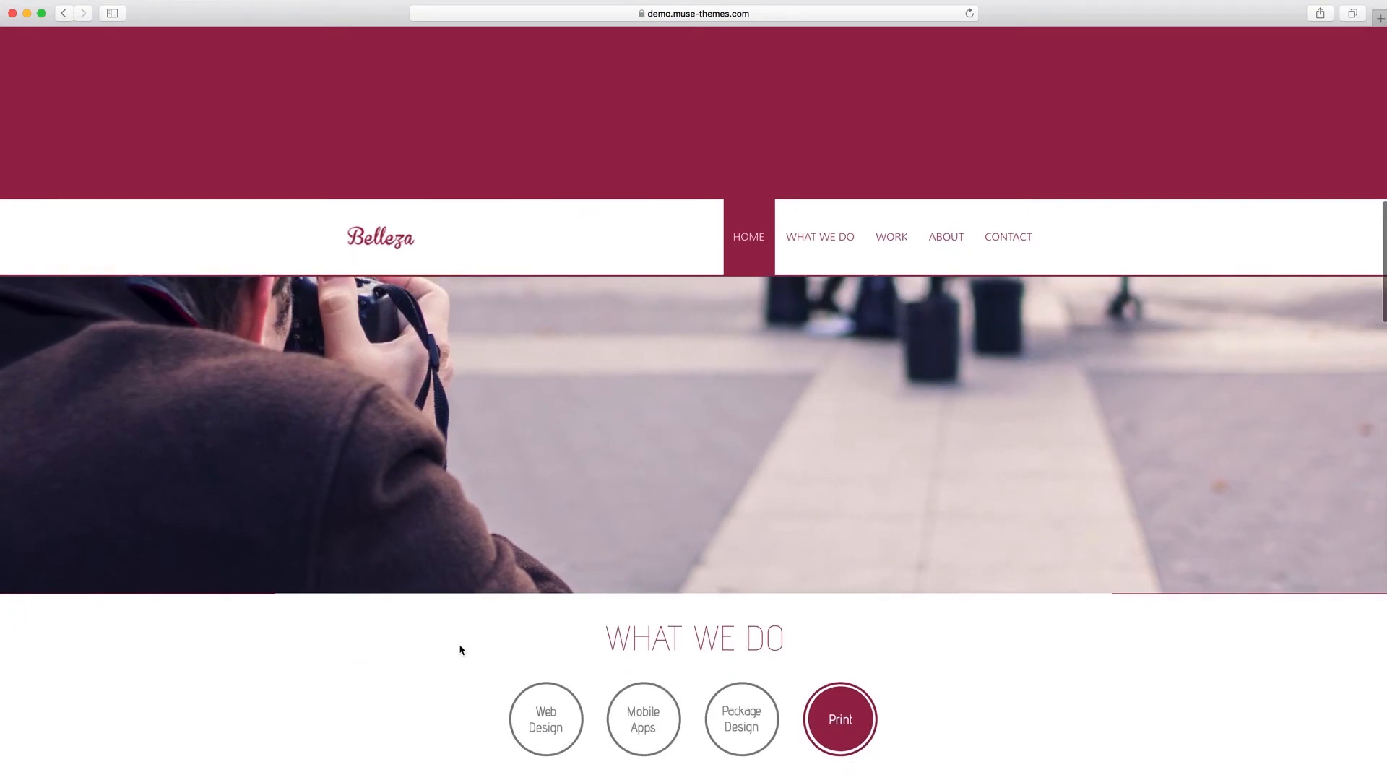
scroll(457, 645, "up", 1)
scroll(458, 645, "down", 3)
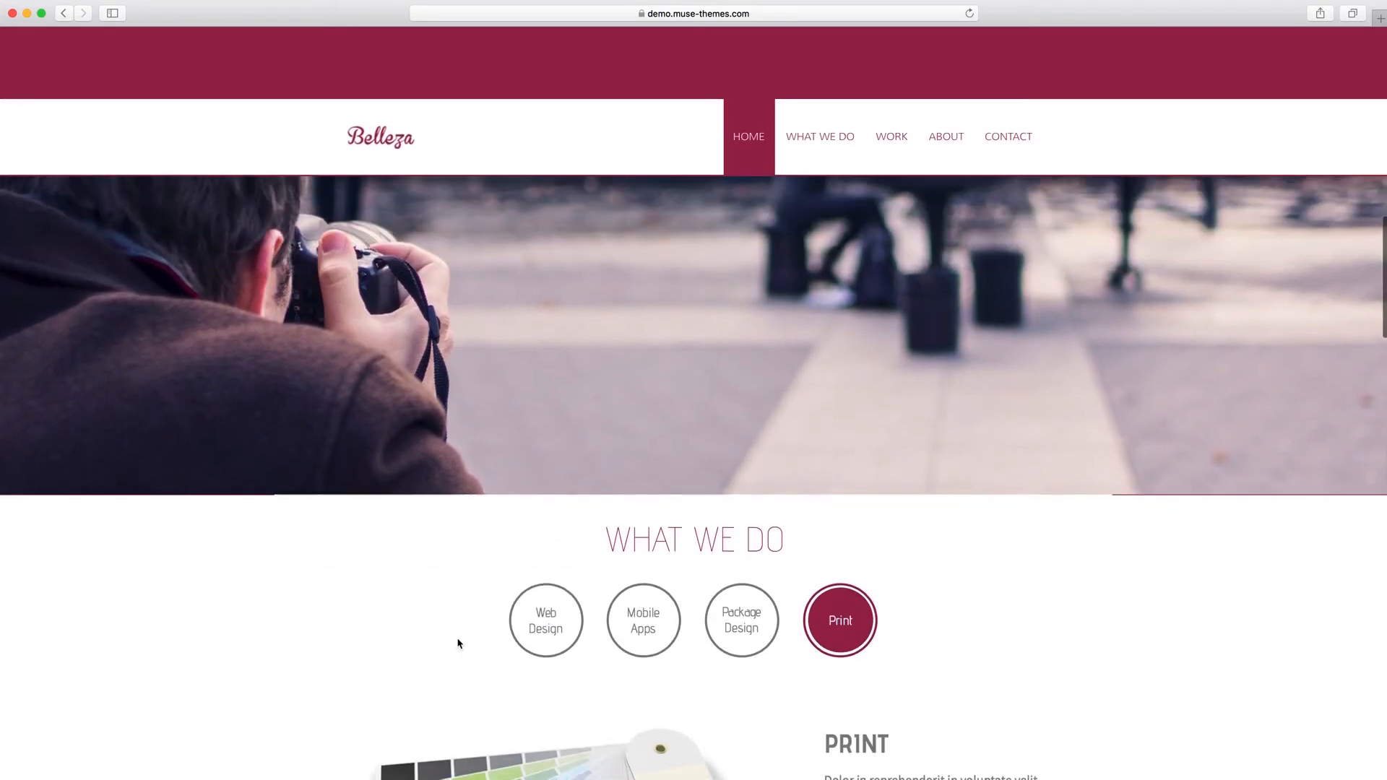
scroll(458, 643, "up", 1)
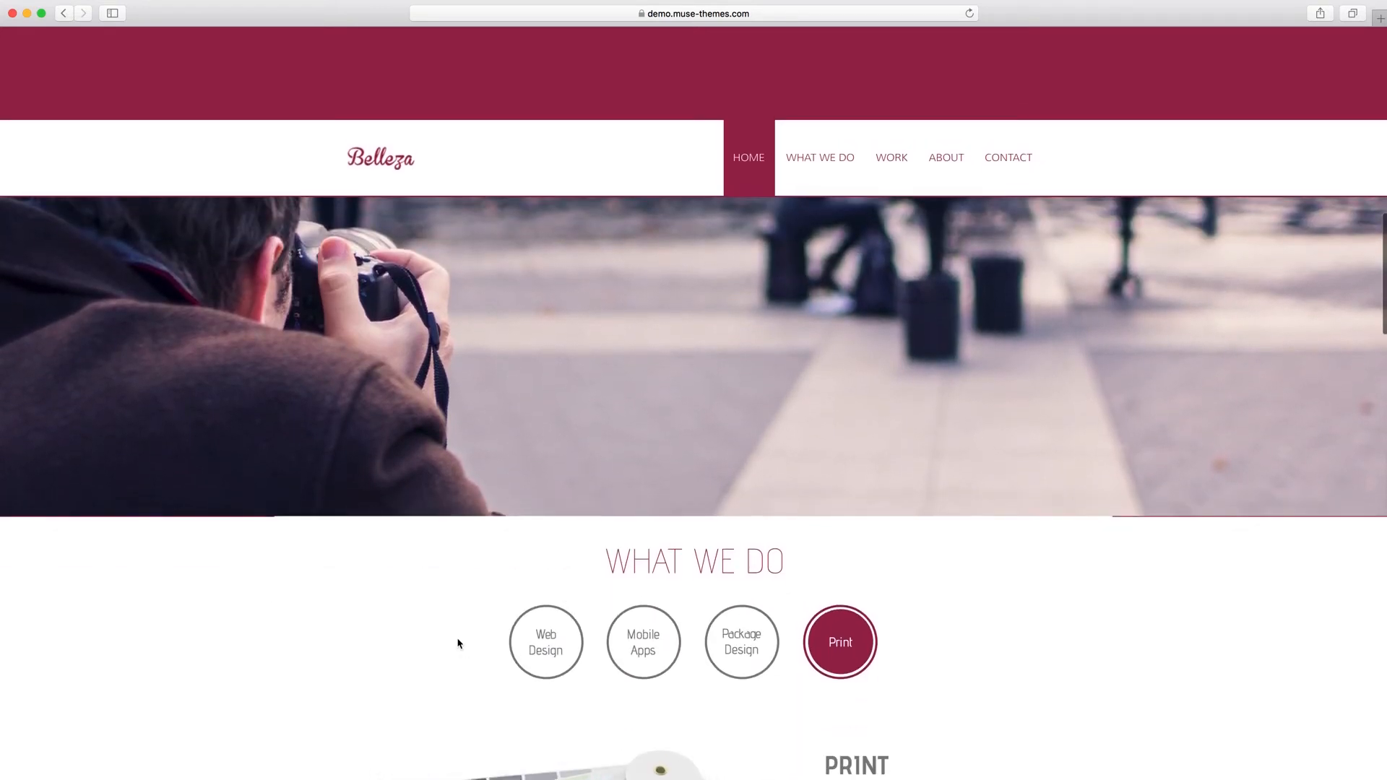
scroll(457, 643, "down", 3)
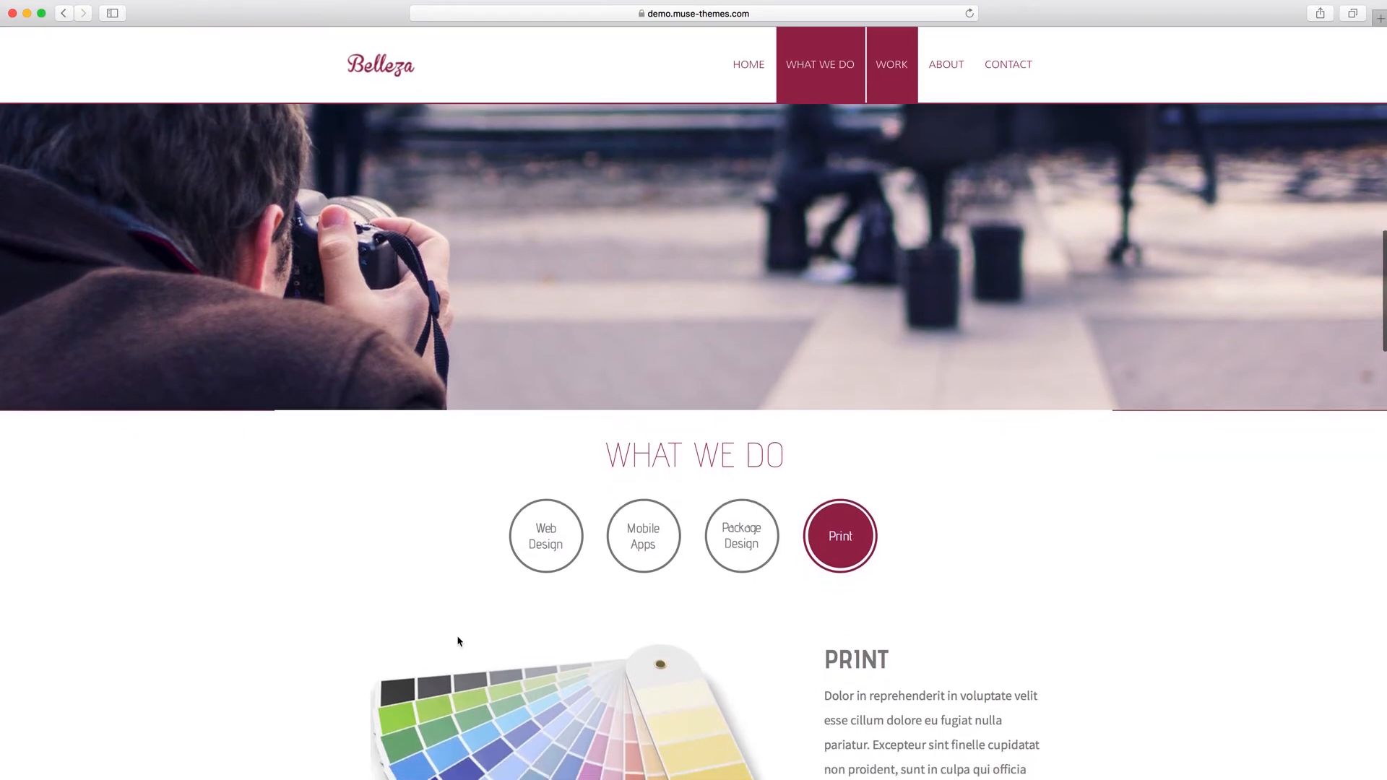
scroll(457, 641, "up", 1)
scroll(457, 641, "down", 3)
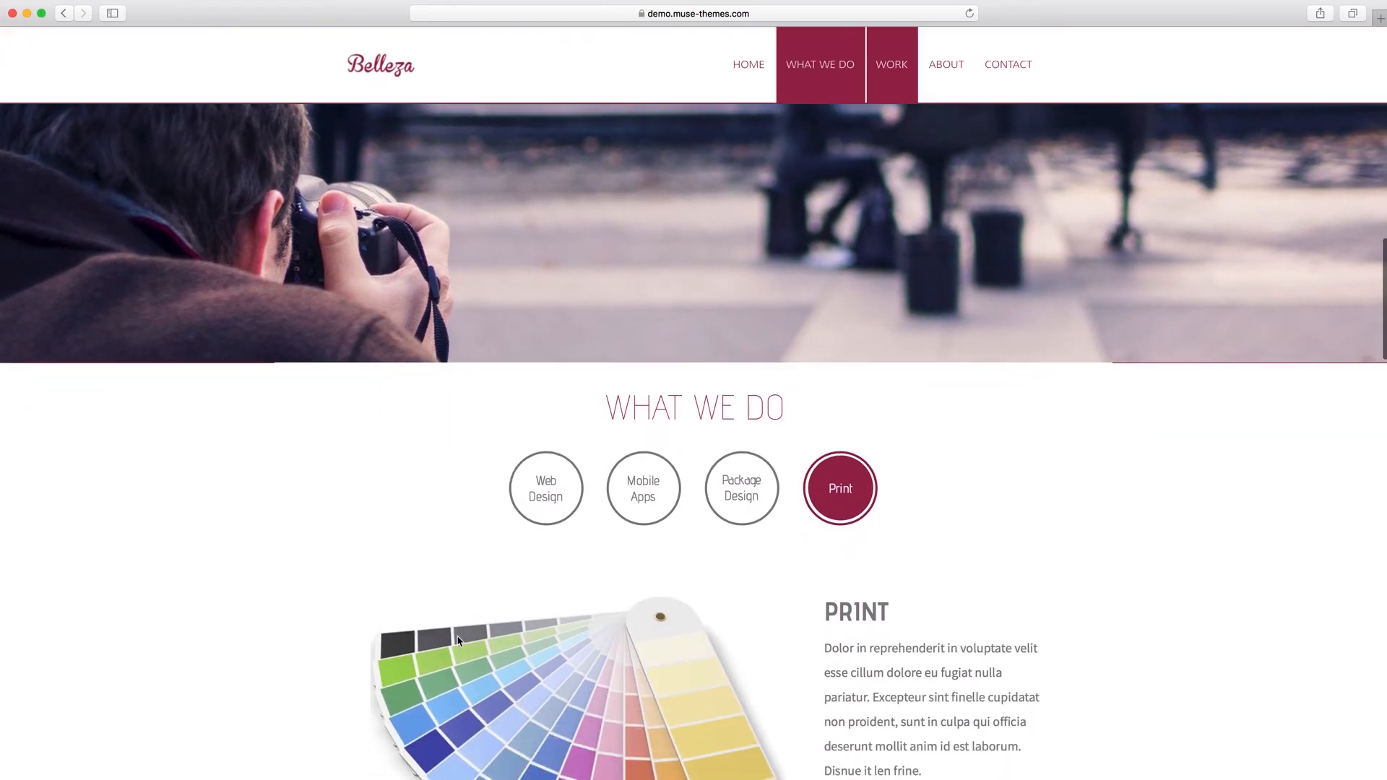
scroll(457, 640, "down", 5)
scroll(457, 640, "up", 8)
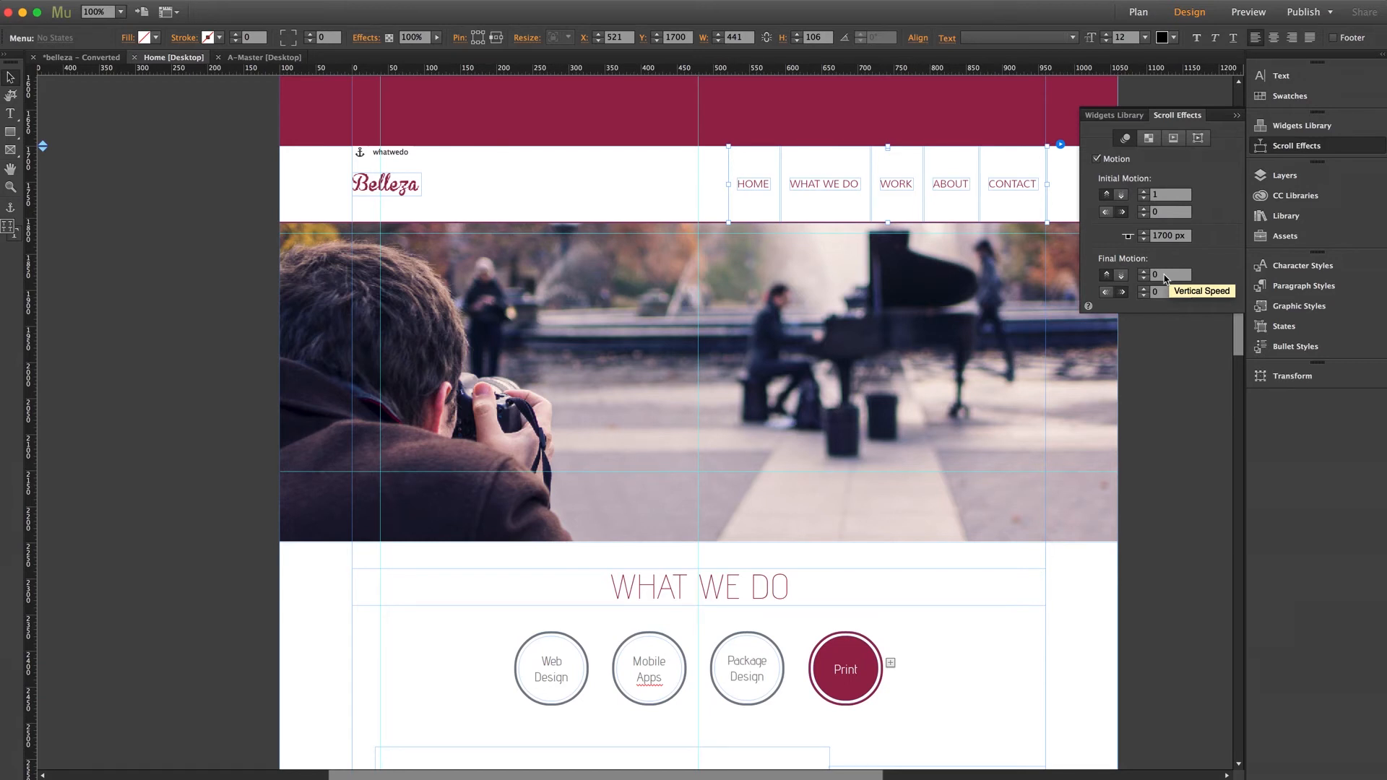
Switch back to Adobe Muse, close the scroll effects, and inspect the photographer banner's image fill and fill scroll settings.
left_click(1277, 148)
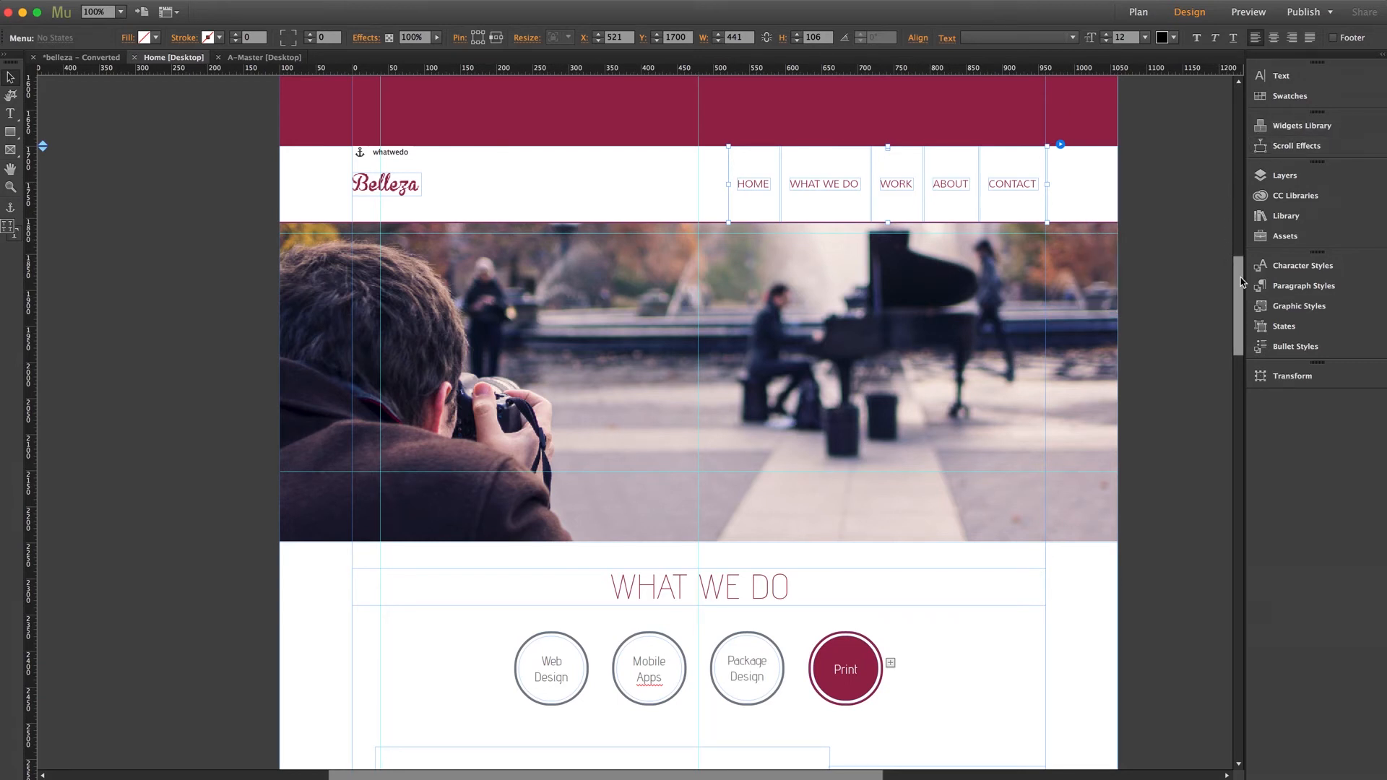
scroll(1238, 282, "down", 3)
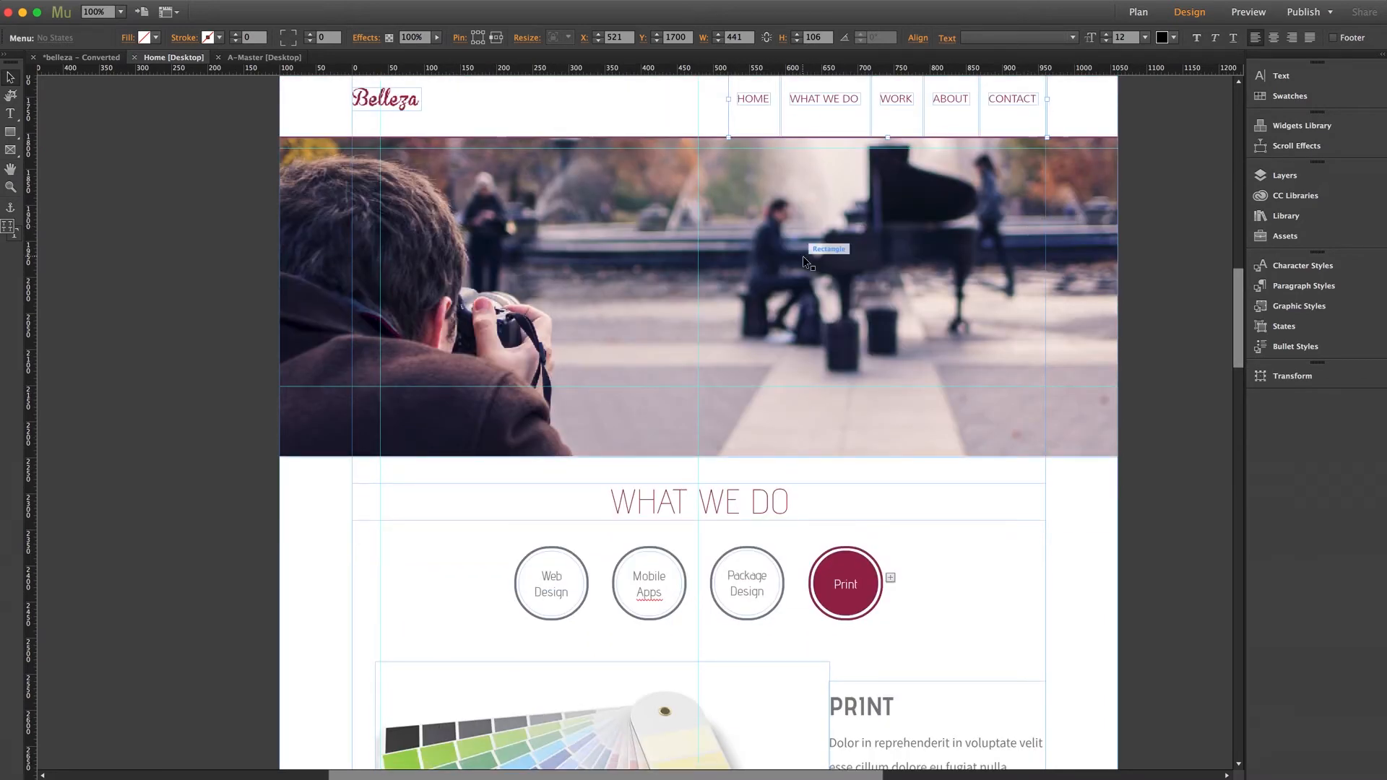
left_click(803, 261)
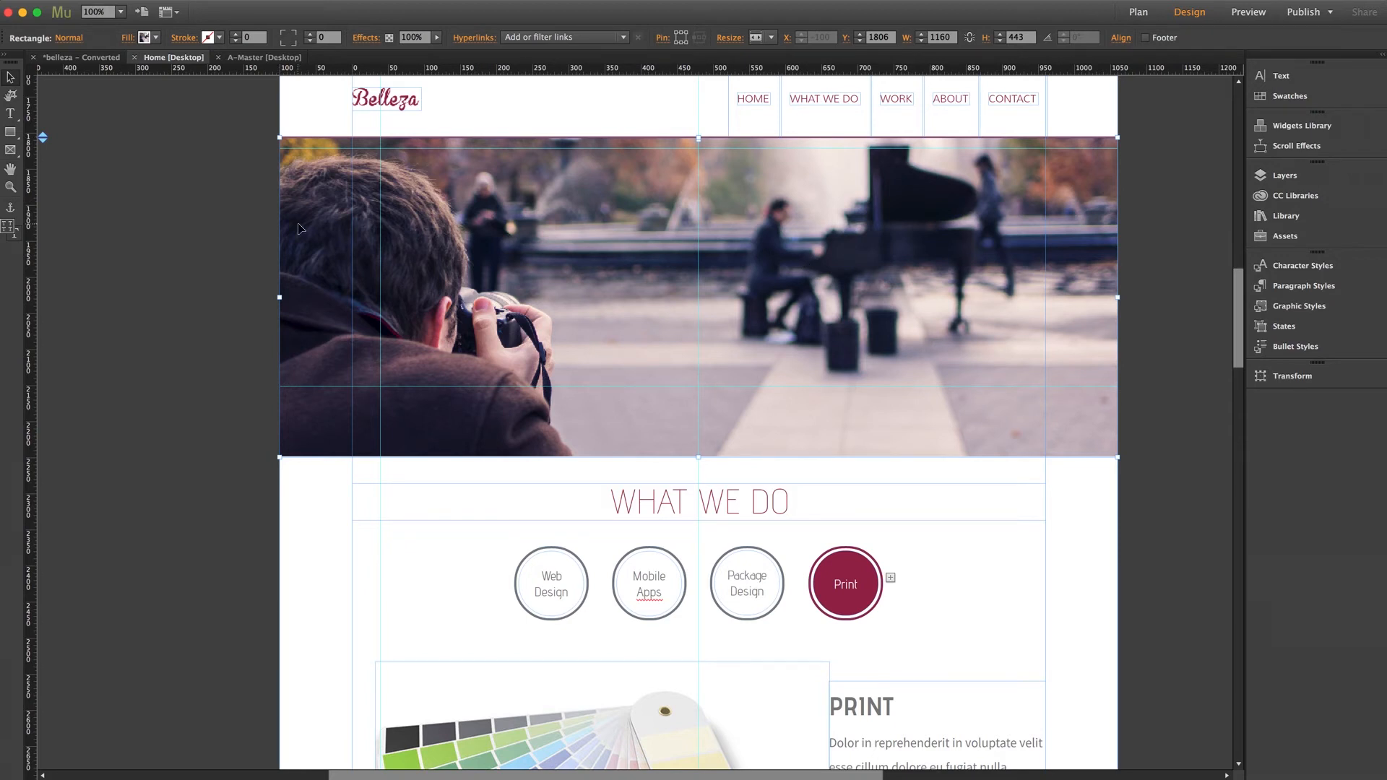
left_click(128, 37)
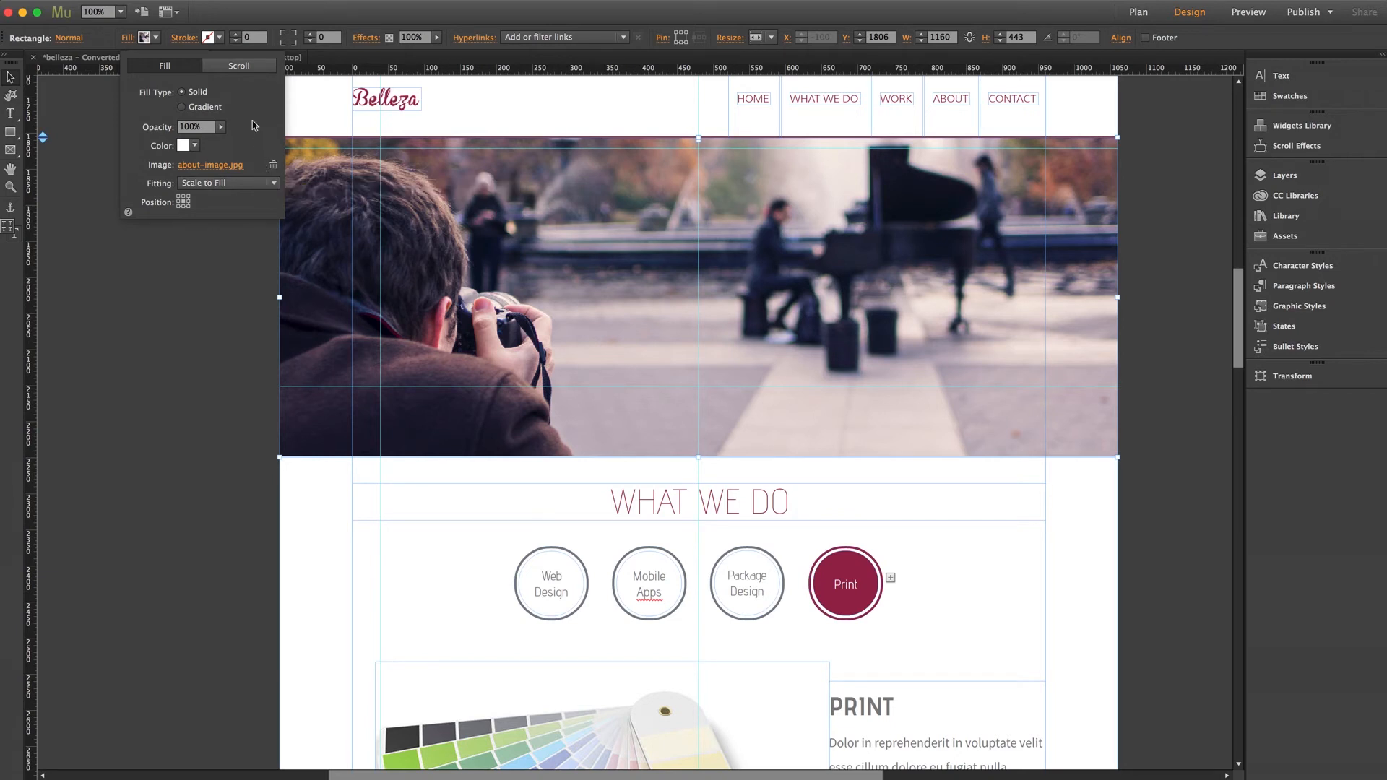
left_click(239, 66)
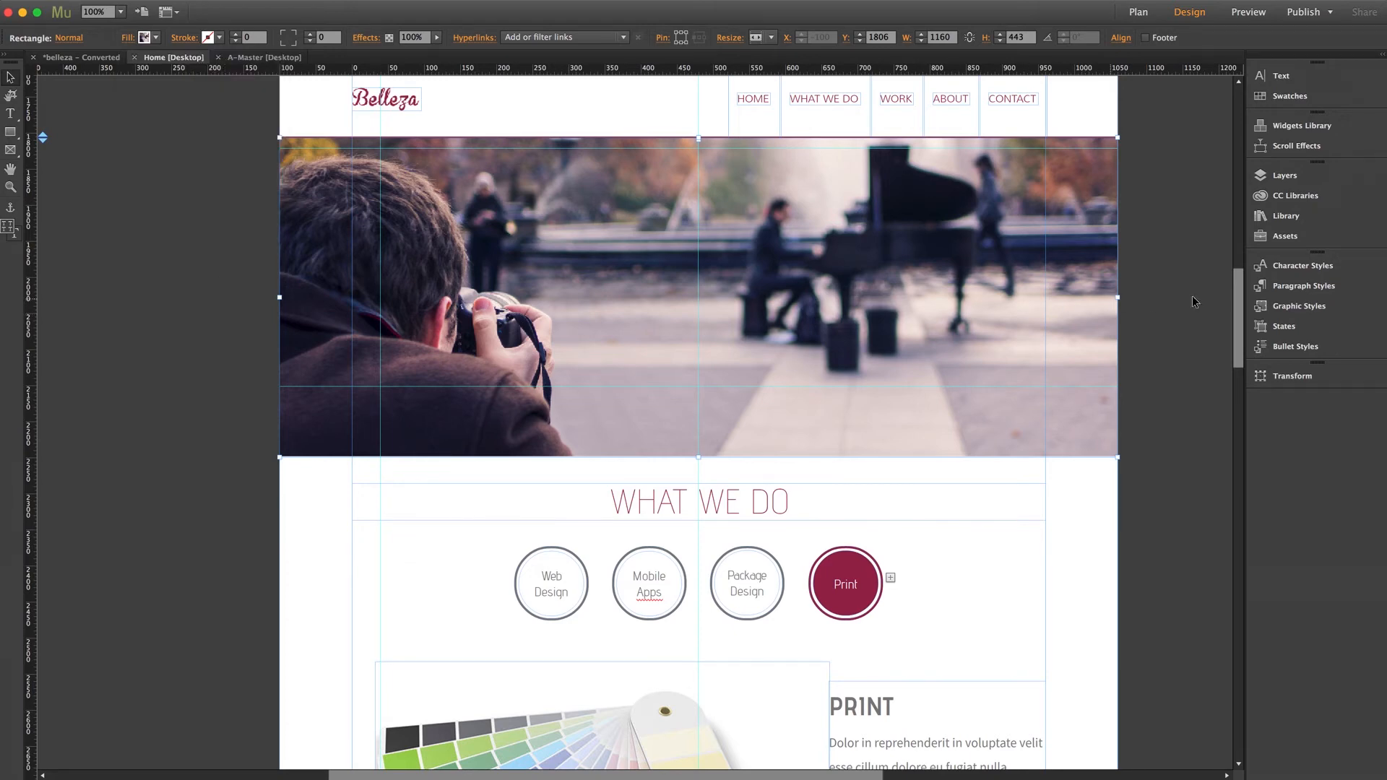
Go to the What We Do composition and view its Mobile Apps, Package Design and Print targets through their circular triggers.
left_click_drag(1236, 304, 1231, 341)
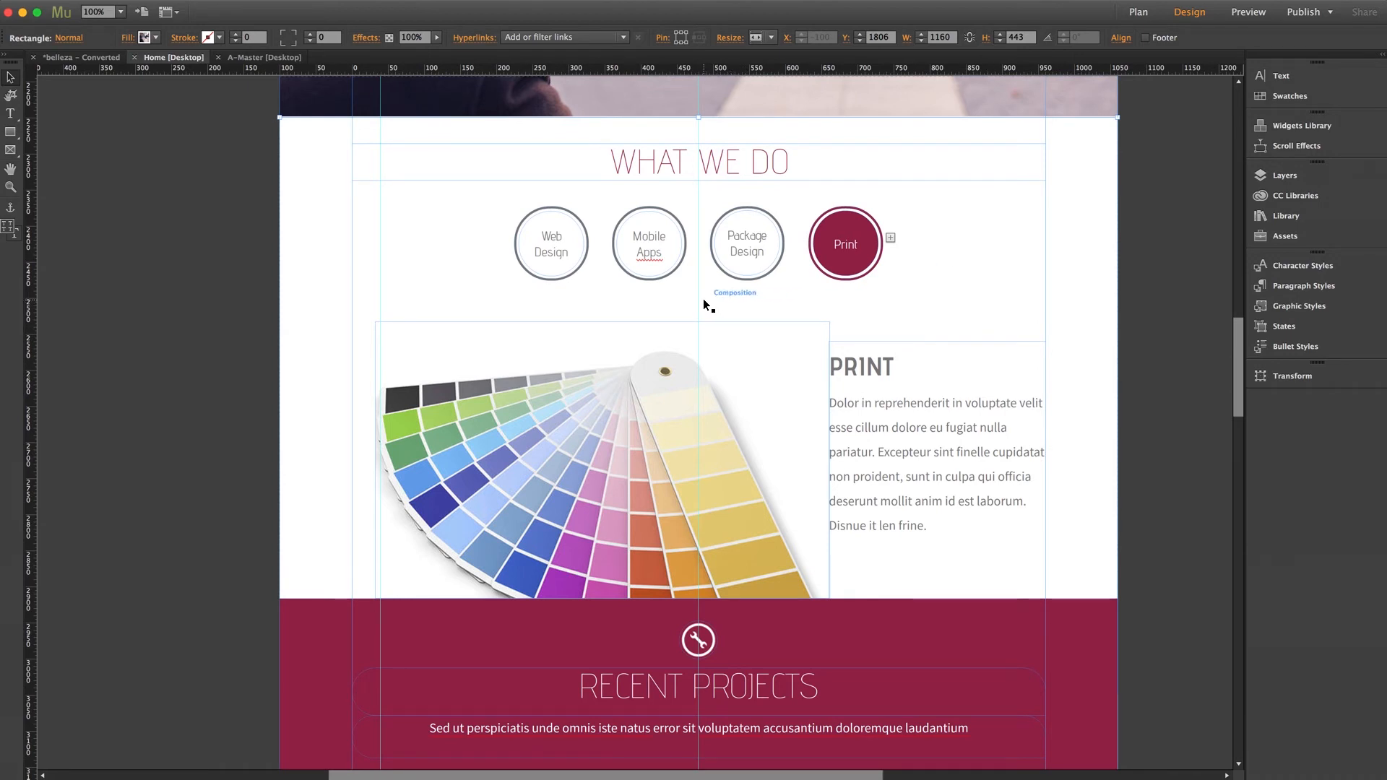
left_click(654, 247)
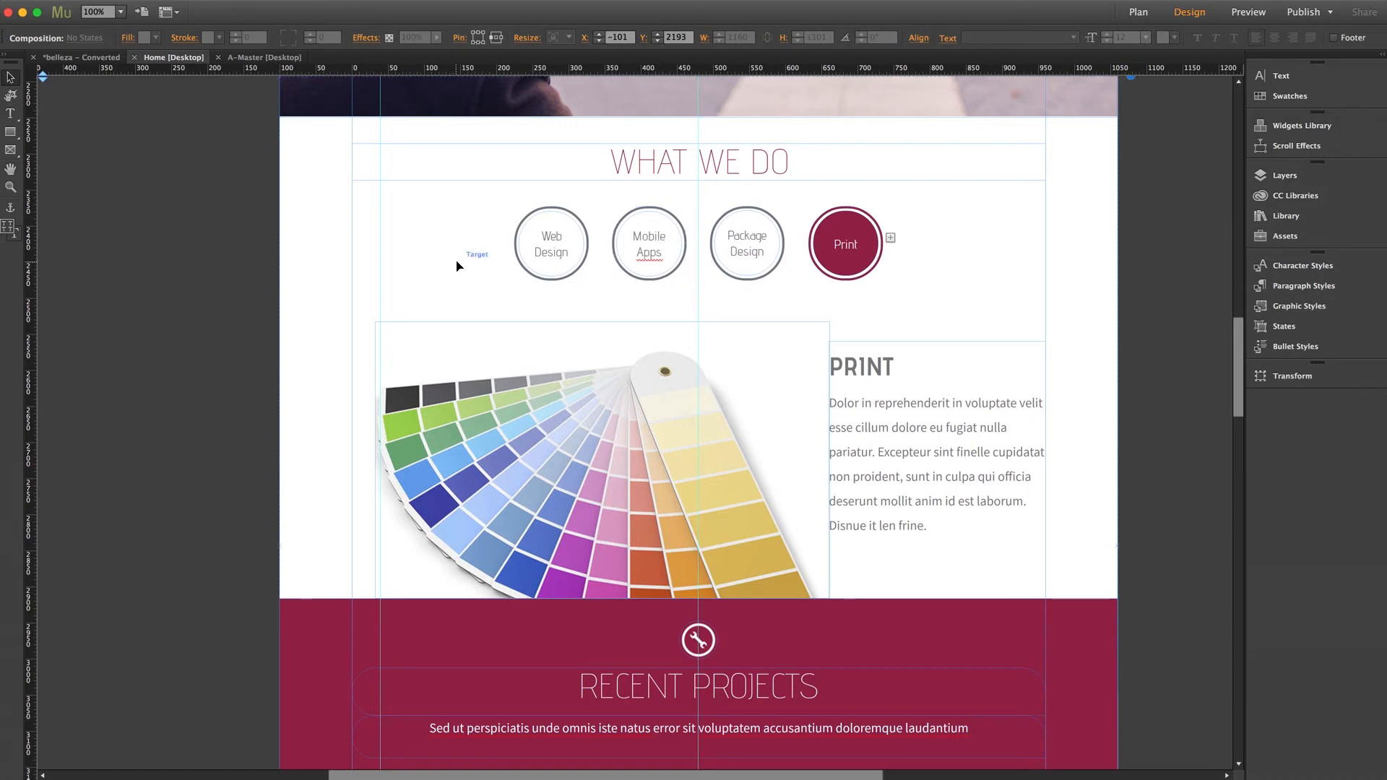
left_click(651, 260)
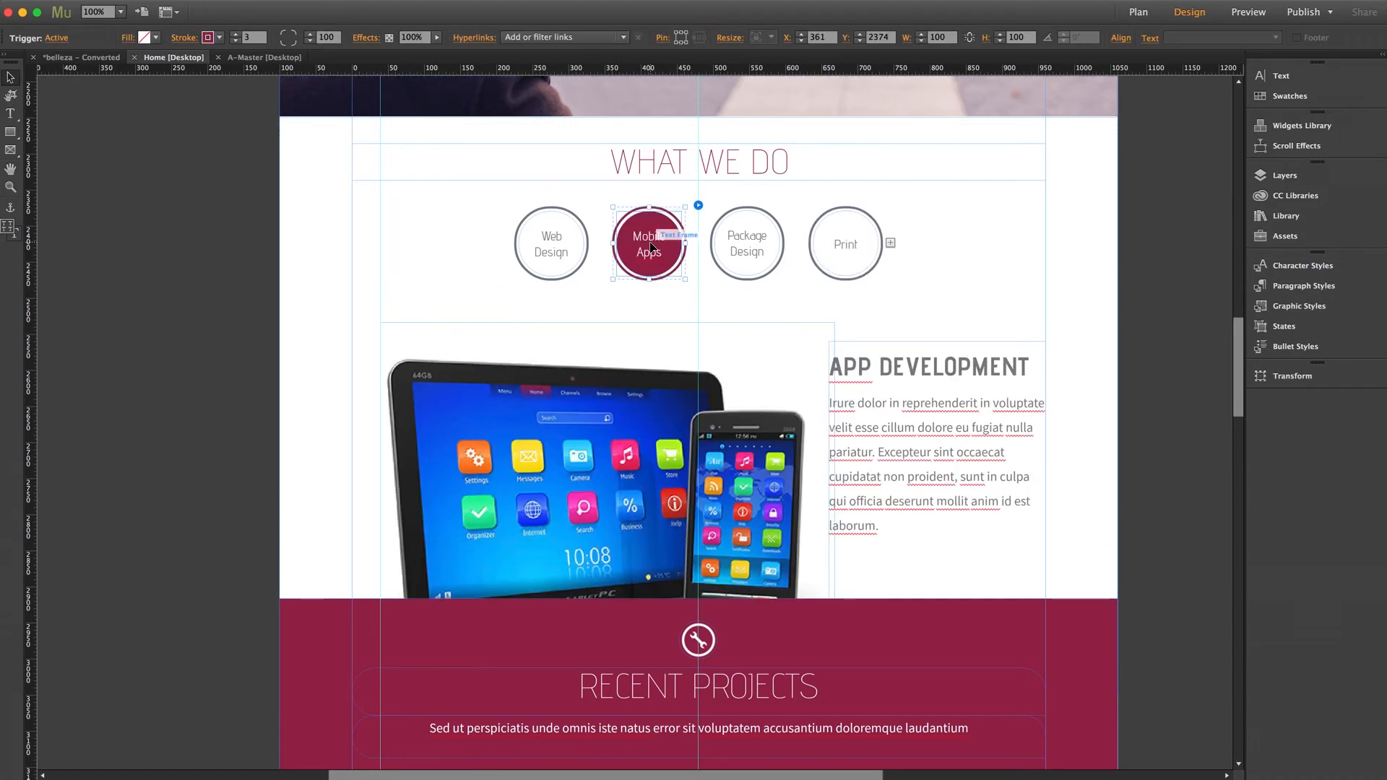
left_click(761, 236)
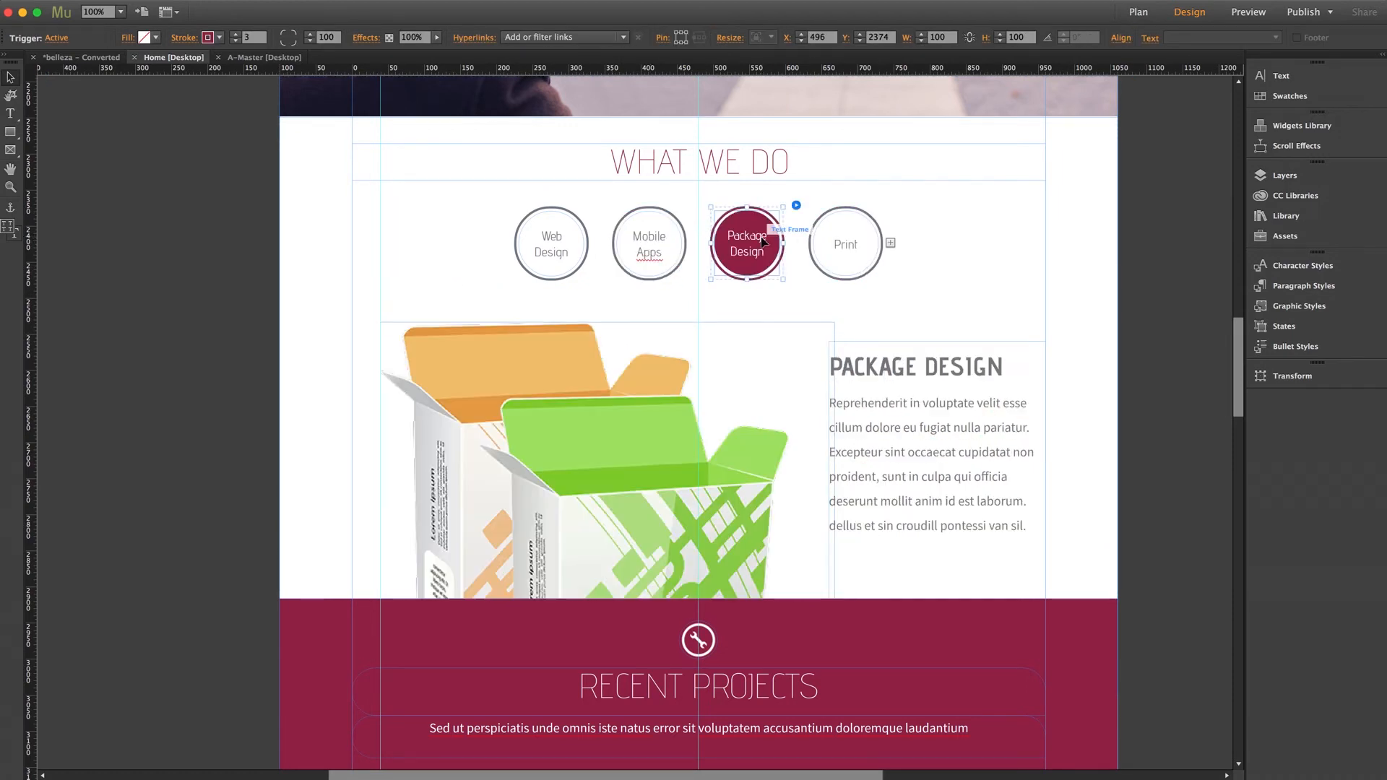
left_click(830, 236)
left_click(830, 238)
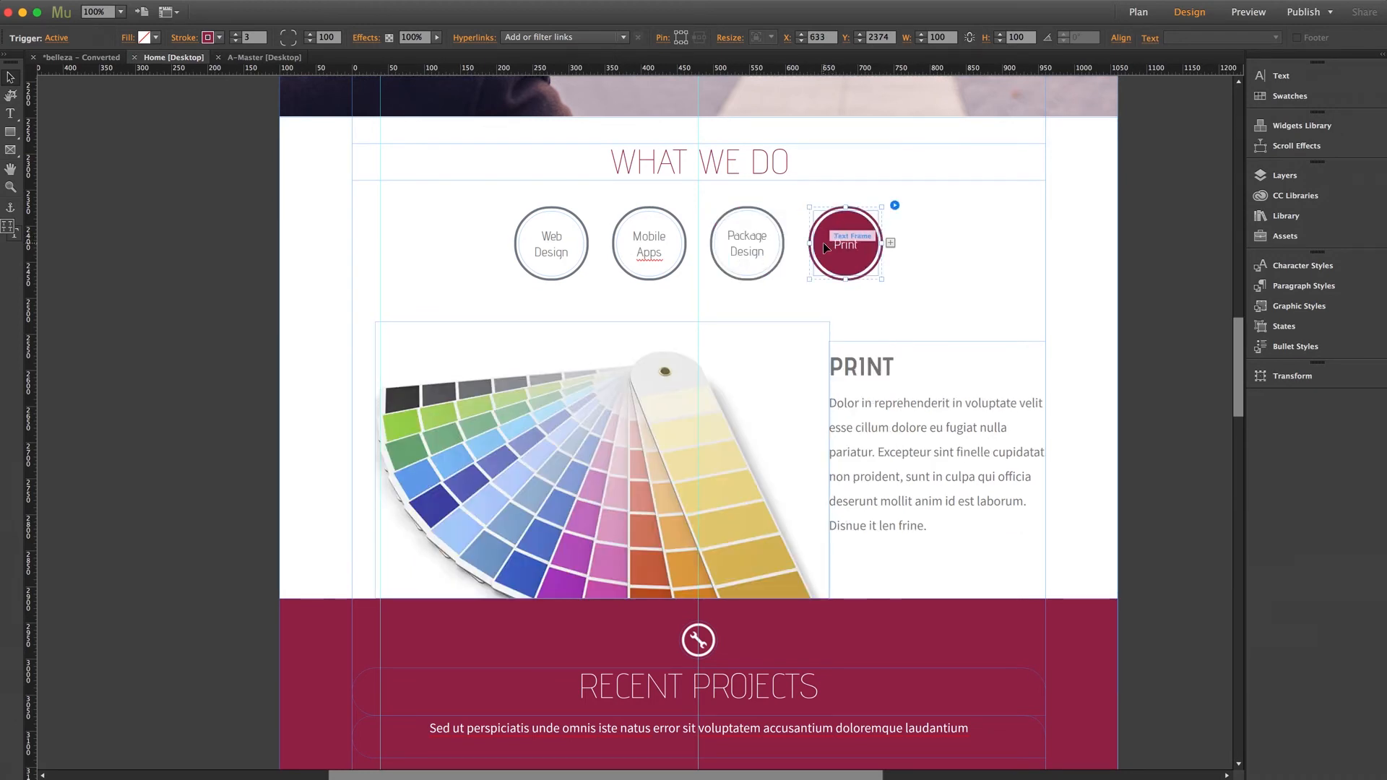
Open the Print description's text, highlight part of its first line, and deselect the text frame.
left_click(893, 407)
left_click(893, 407)
left_click_drag(879, 405, 989, 405)
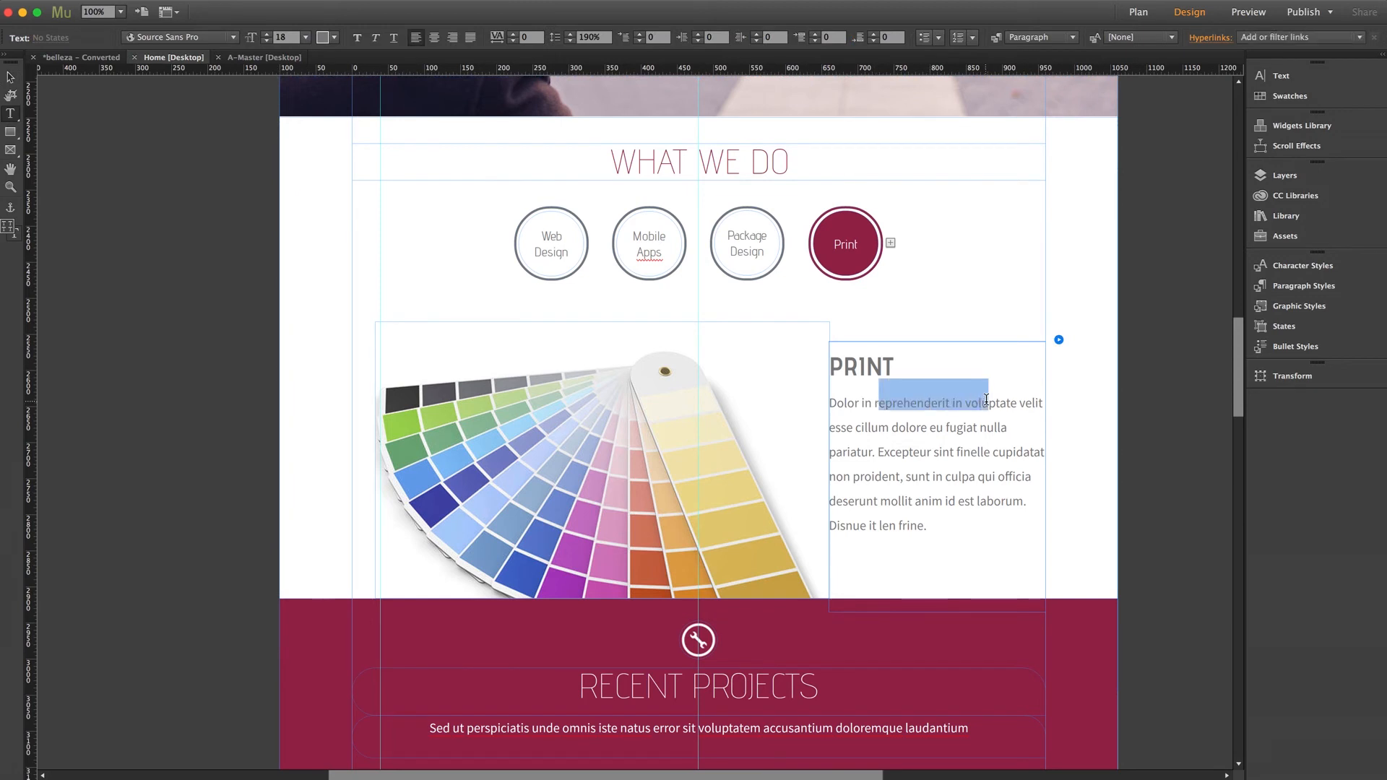
left_click(18, 73)
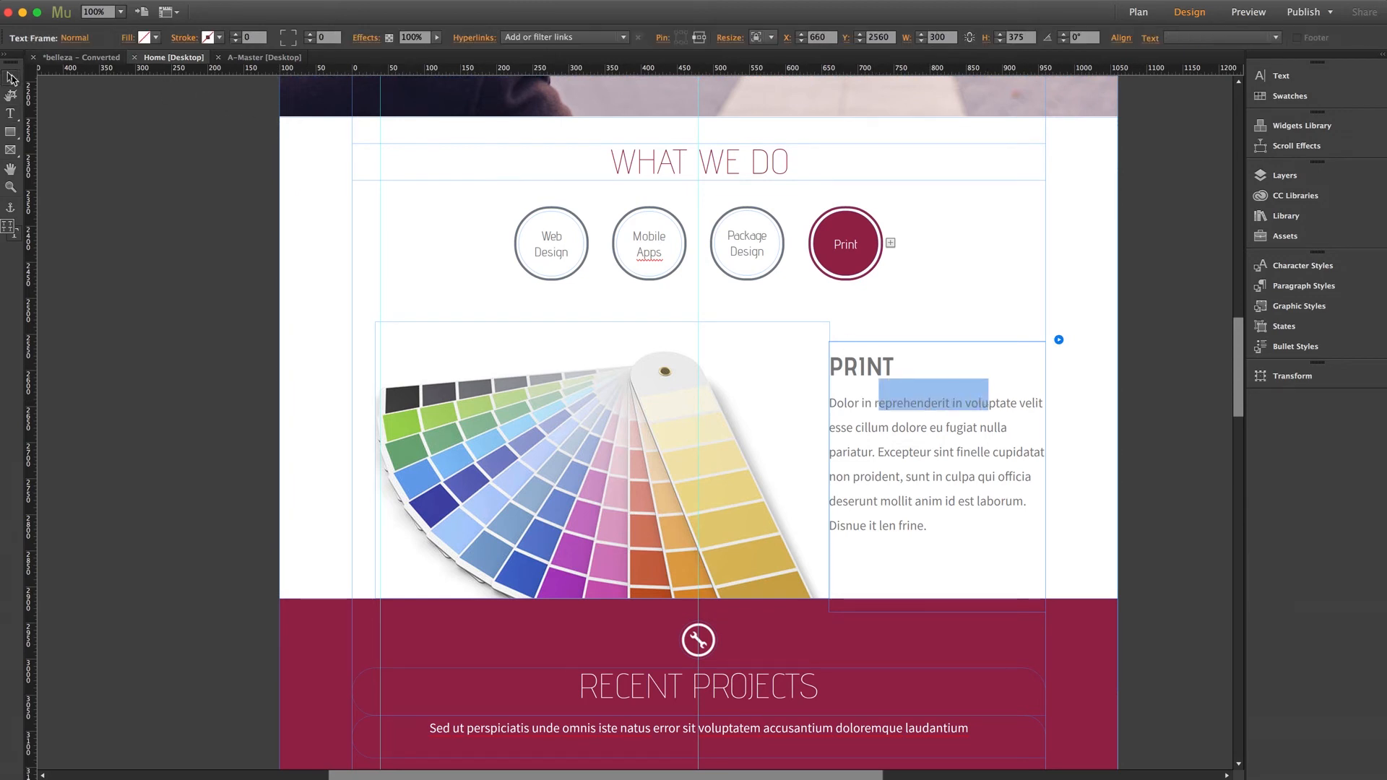
left_click(163, 291)
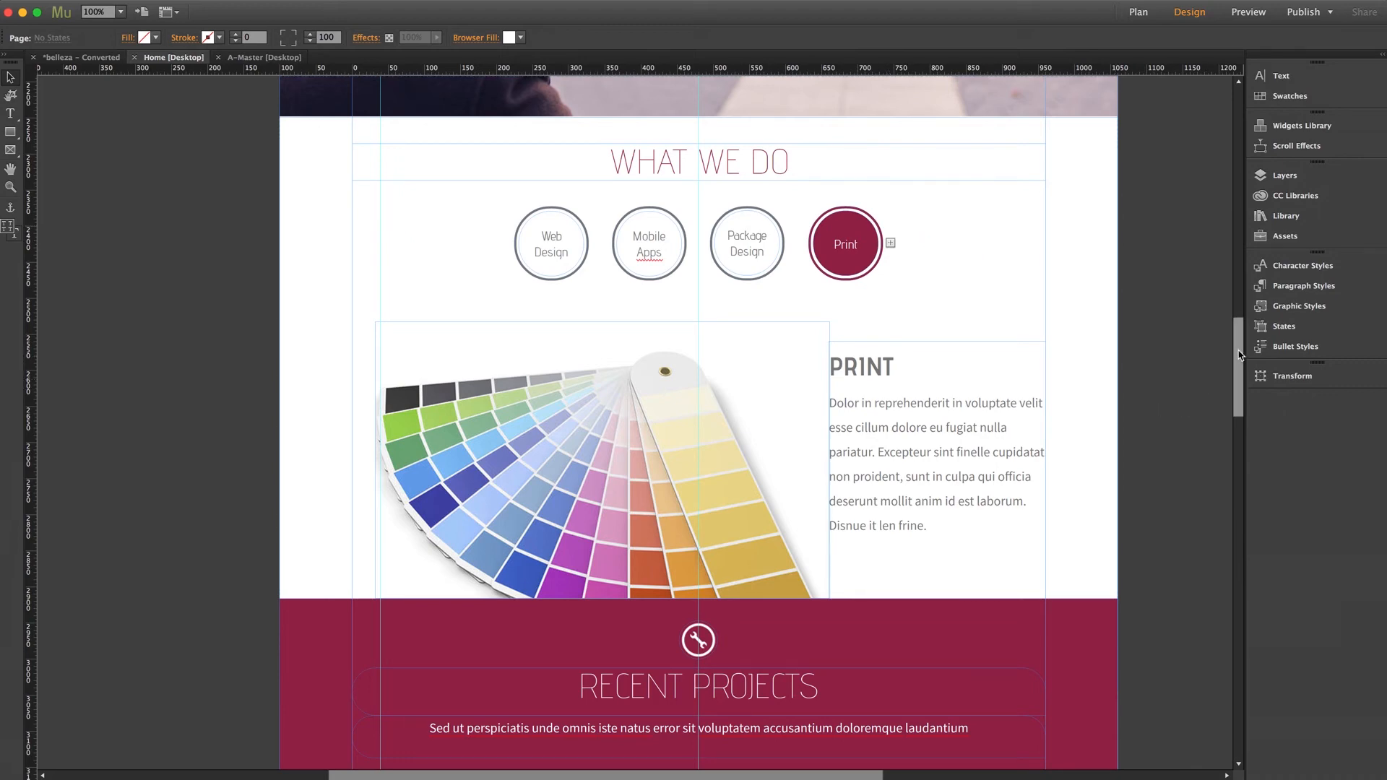
Select the Recent Projects slideshow and enable showing its lightbox parts while editing in the slideshow options.
scroll(1238, 408, "down", 5)
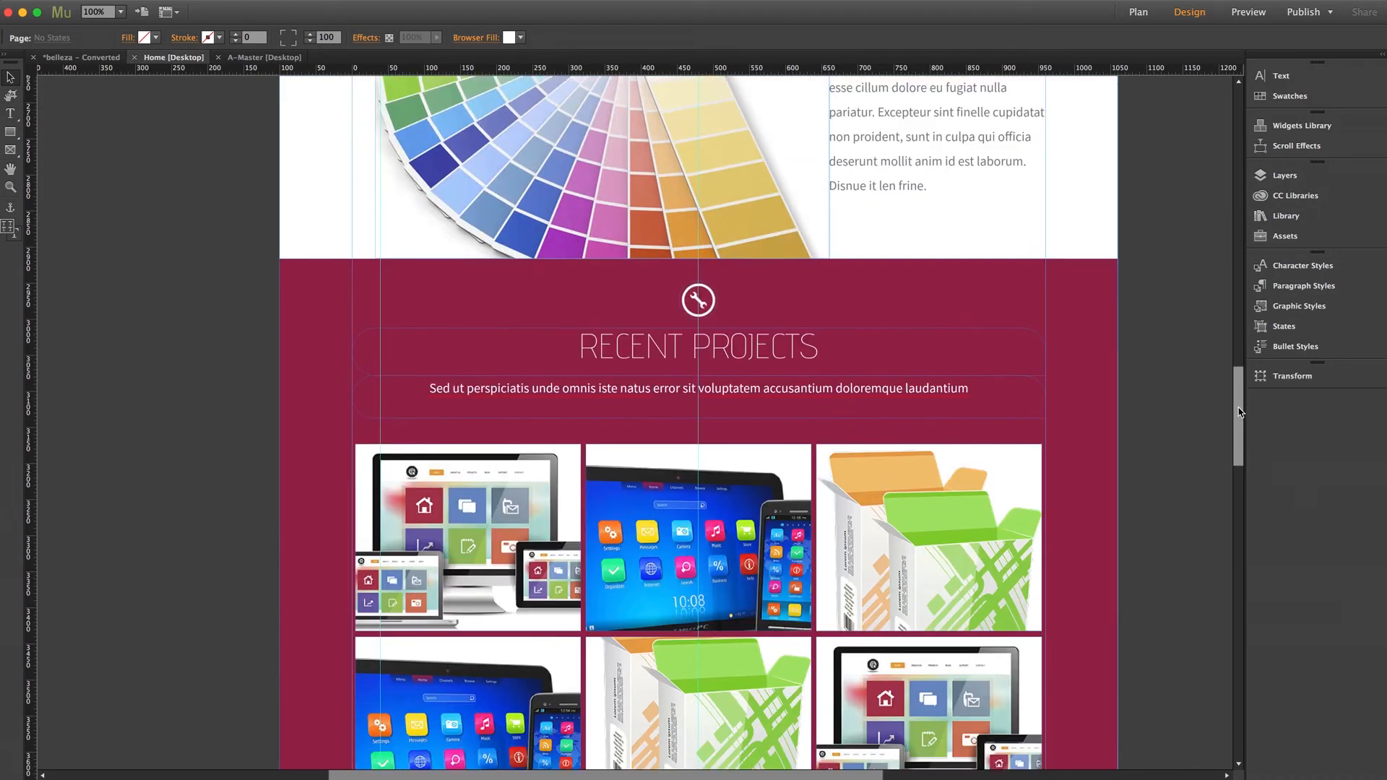
left_click_drag(1239, 411, 1237, 428)
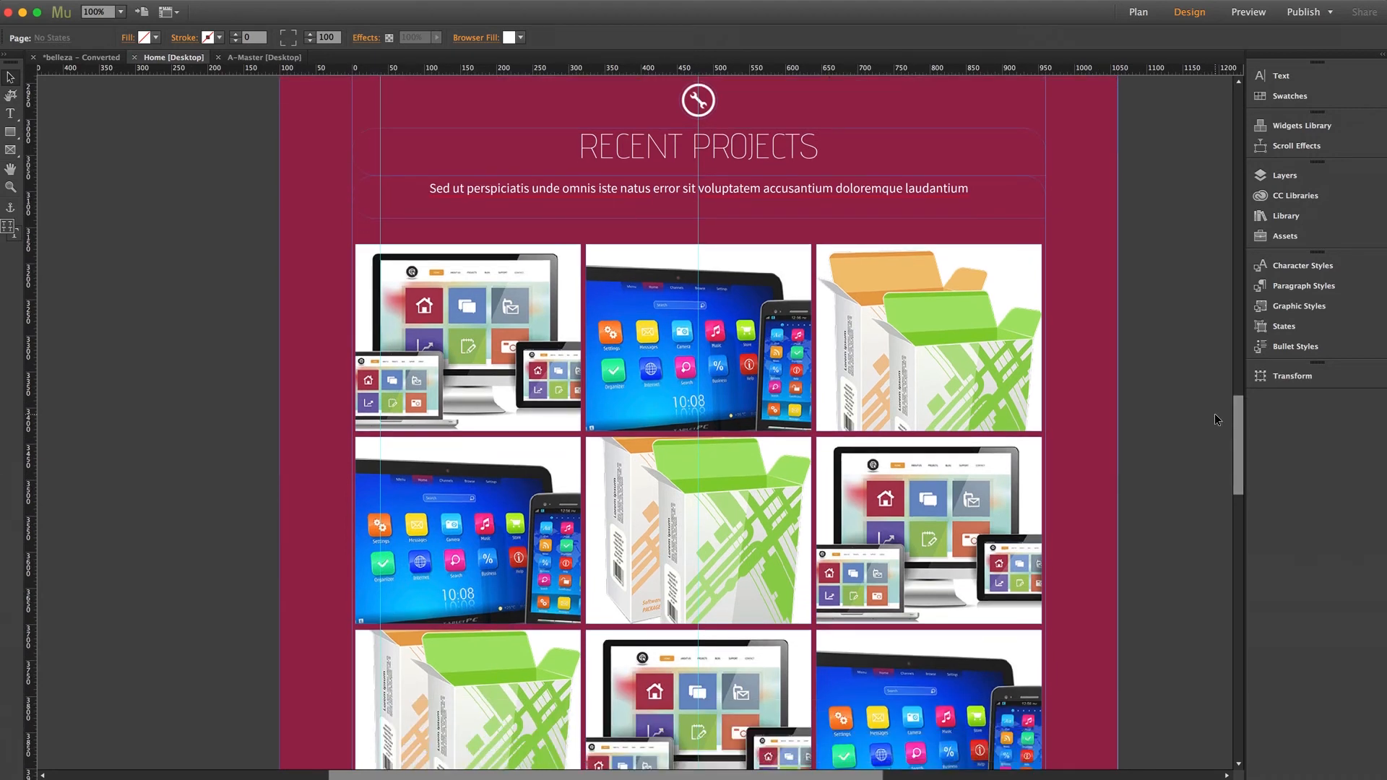
scroll(1215, 416, "right", 3)
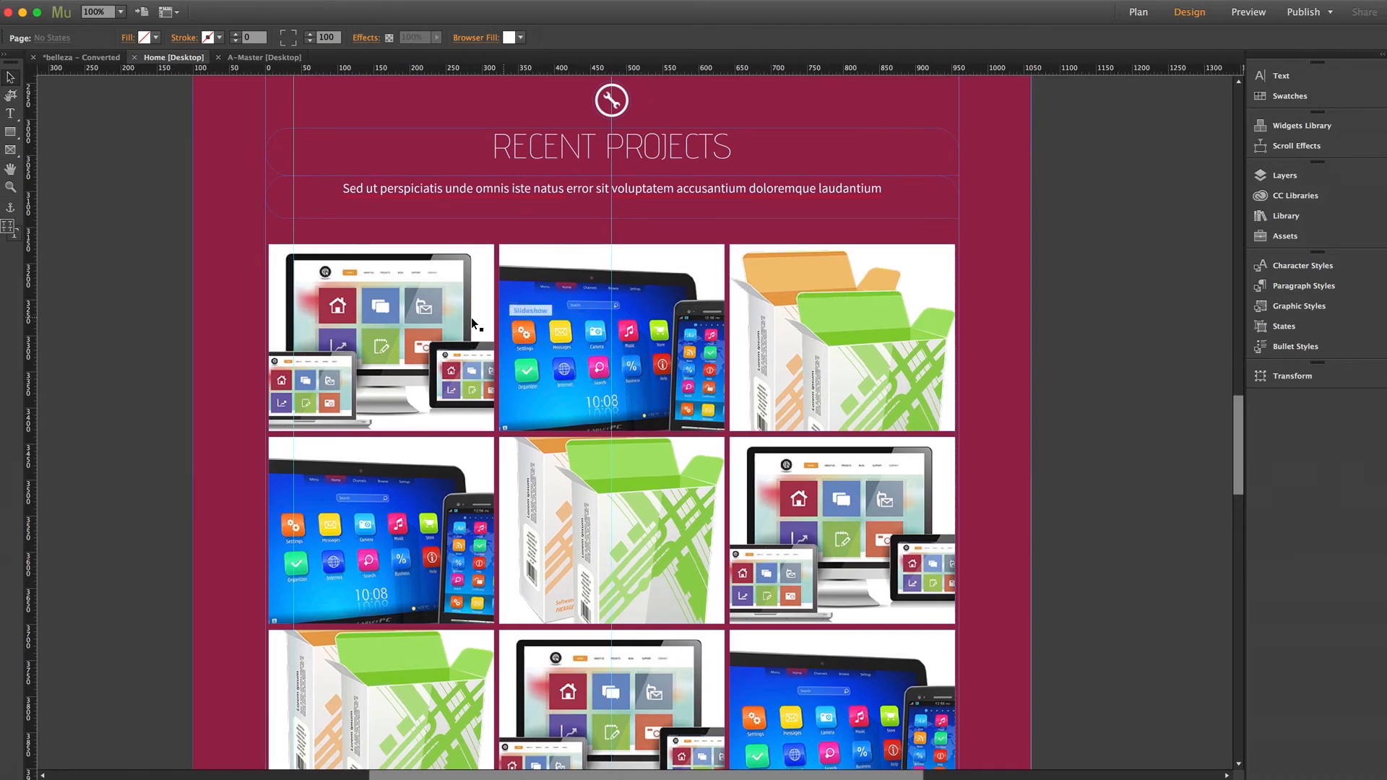
left_click(386, 324)
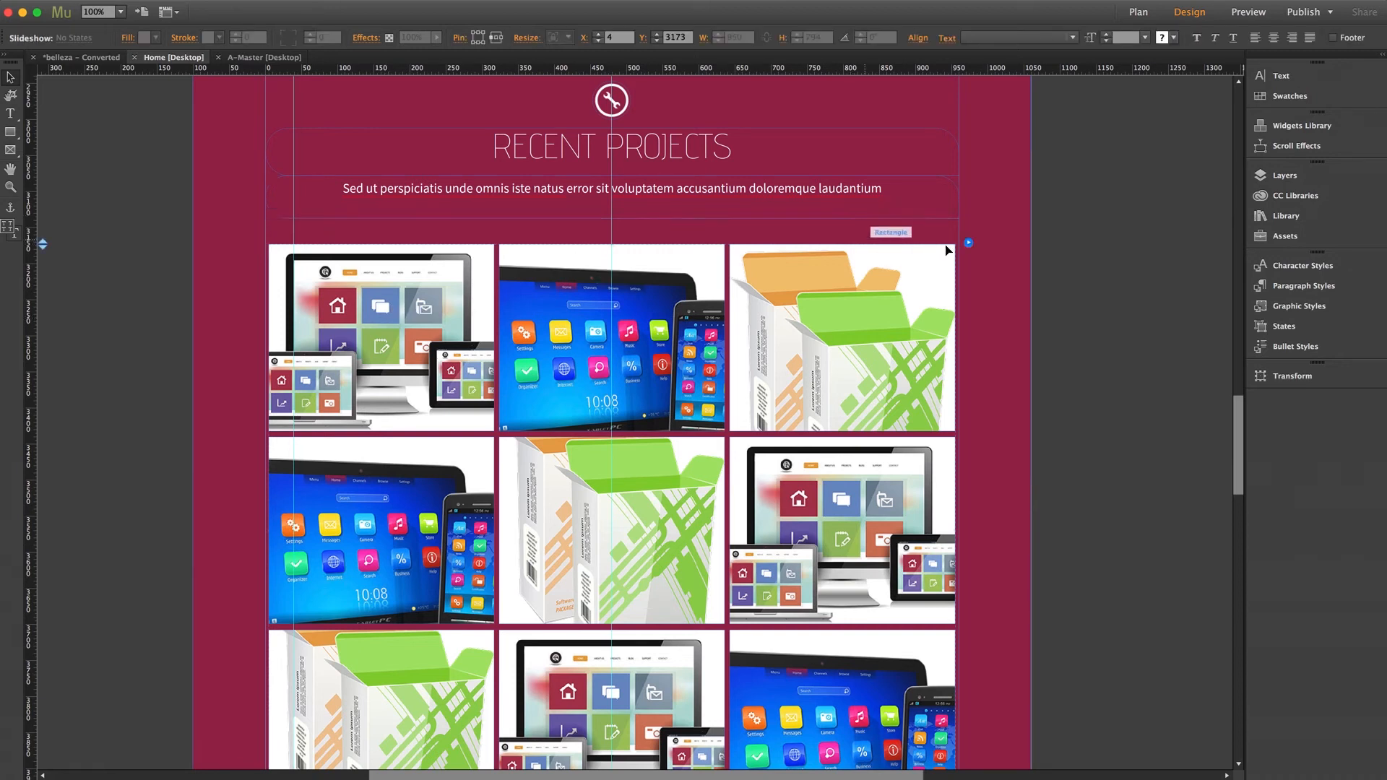
left_click(968, 244)
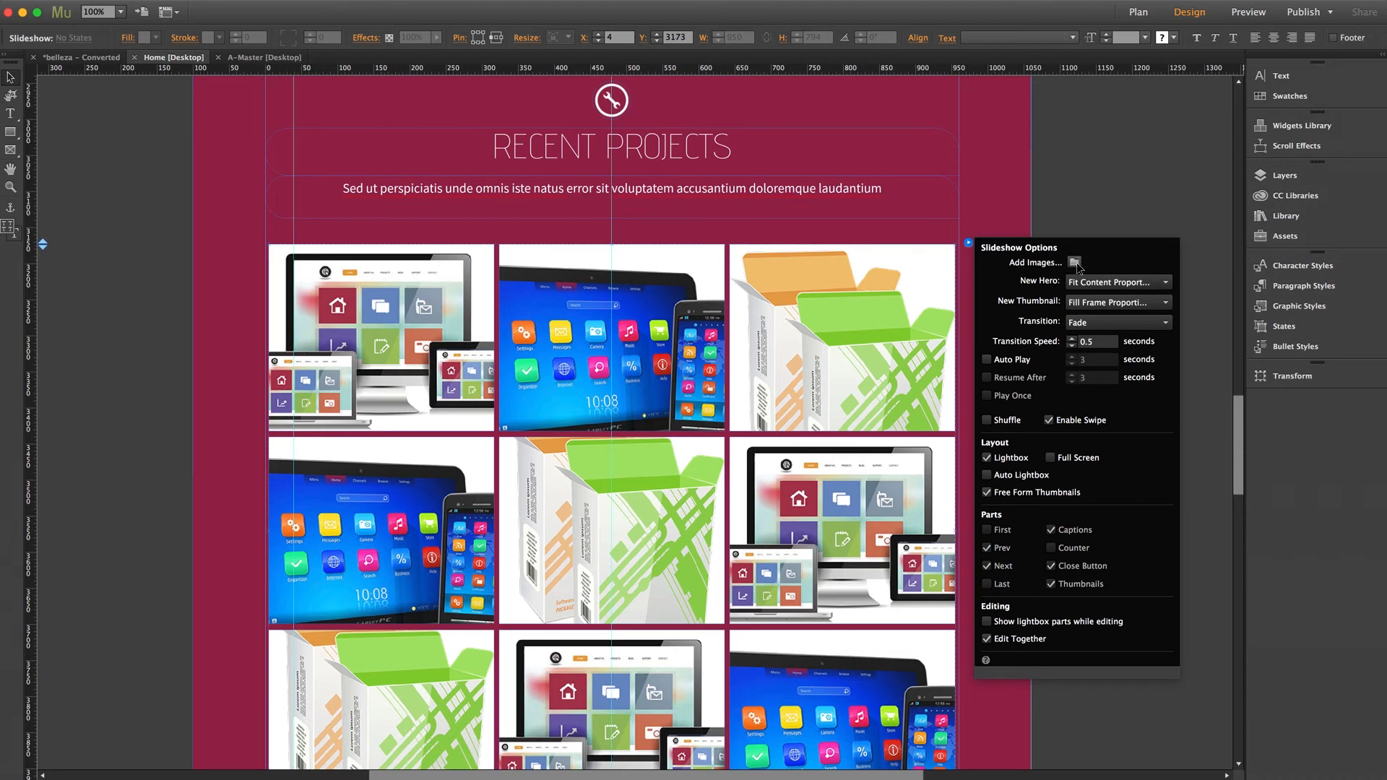
left_click(987, 623)
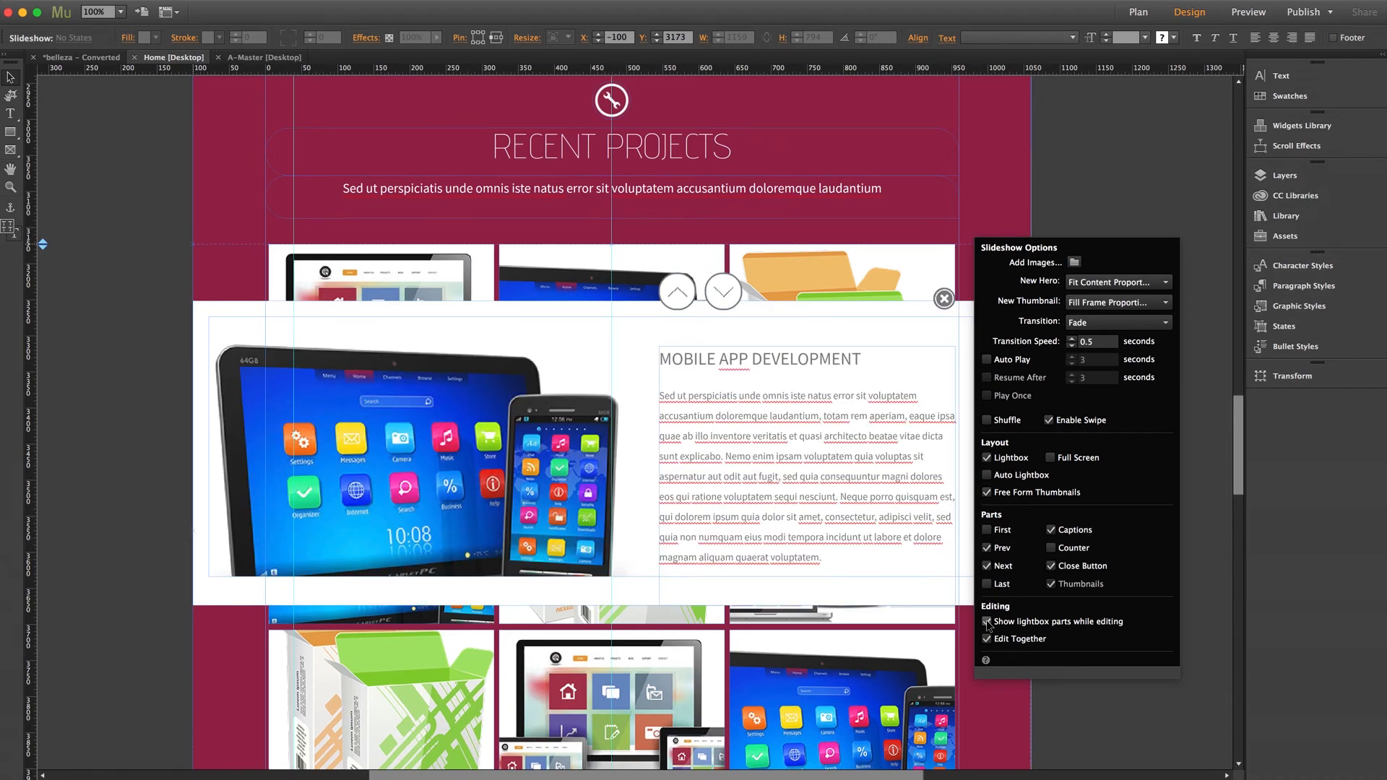
Close the slideshow options and preview the lightbox content of several web design, packaging and mobile app thumbnails.
left_click(623, 270)
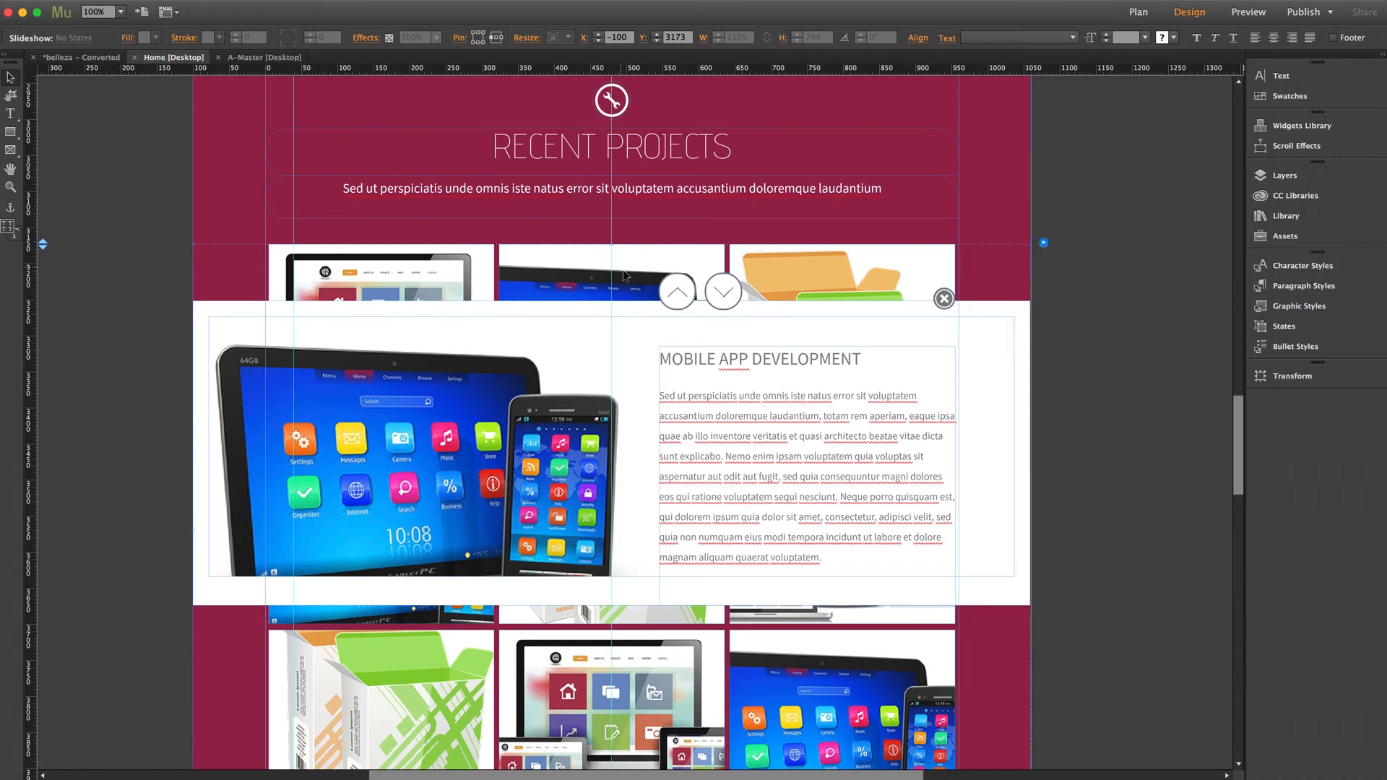
left_click(434, 272)
left_click(826, 282)
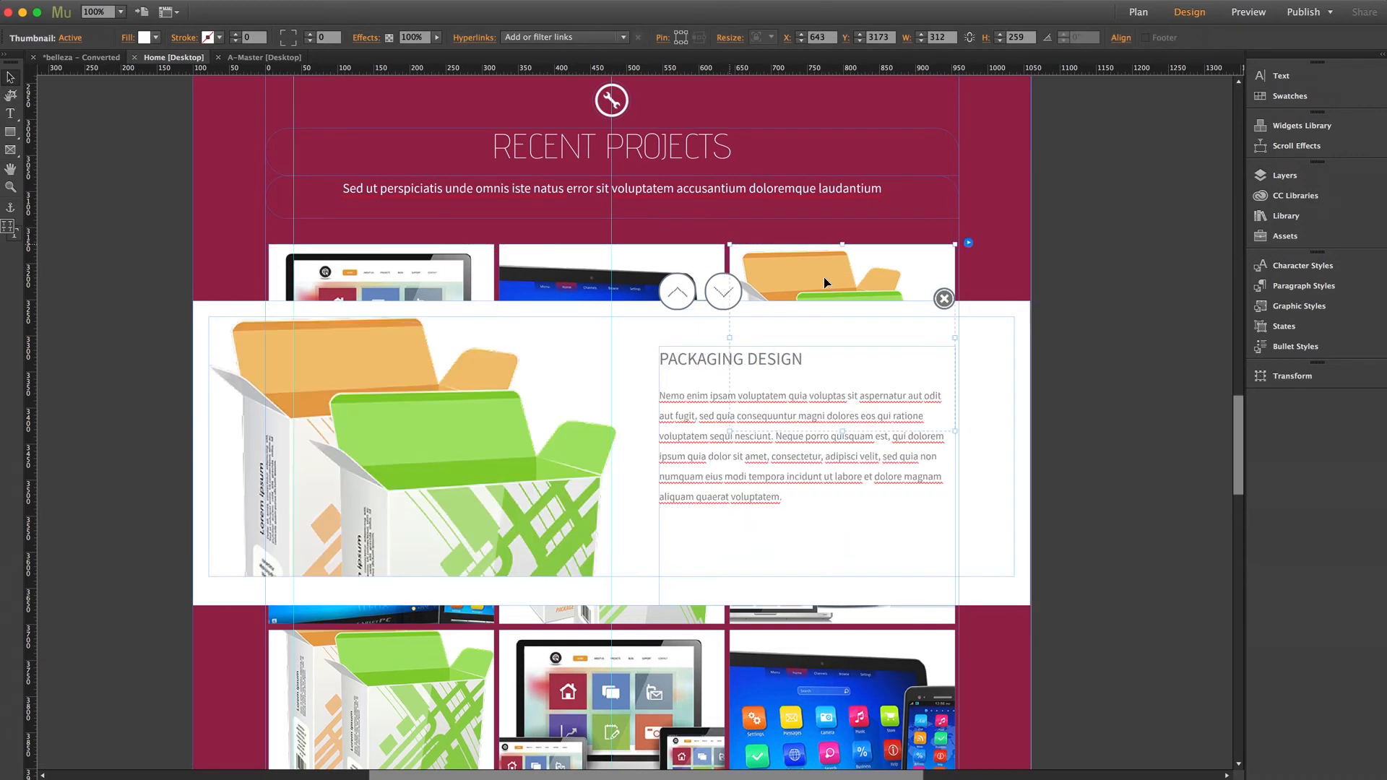
left_click(838, 649)
left_click(654, 667)
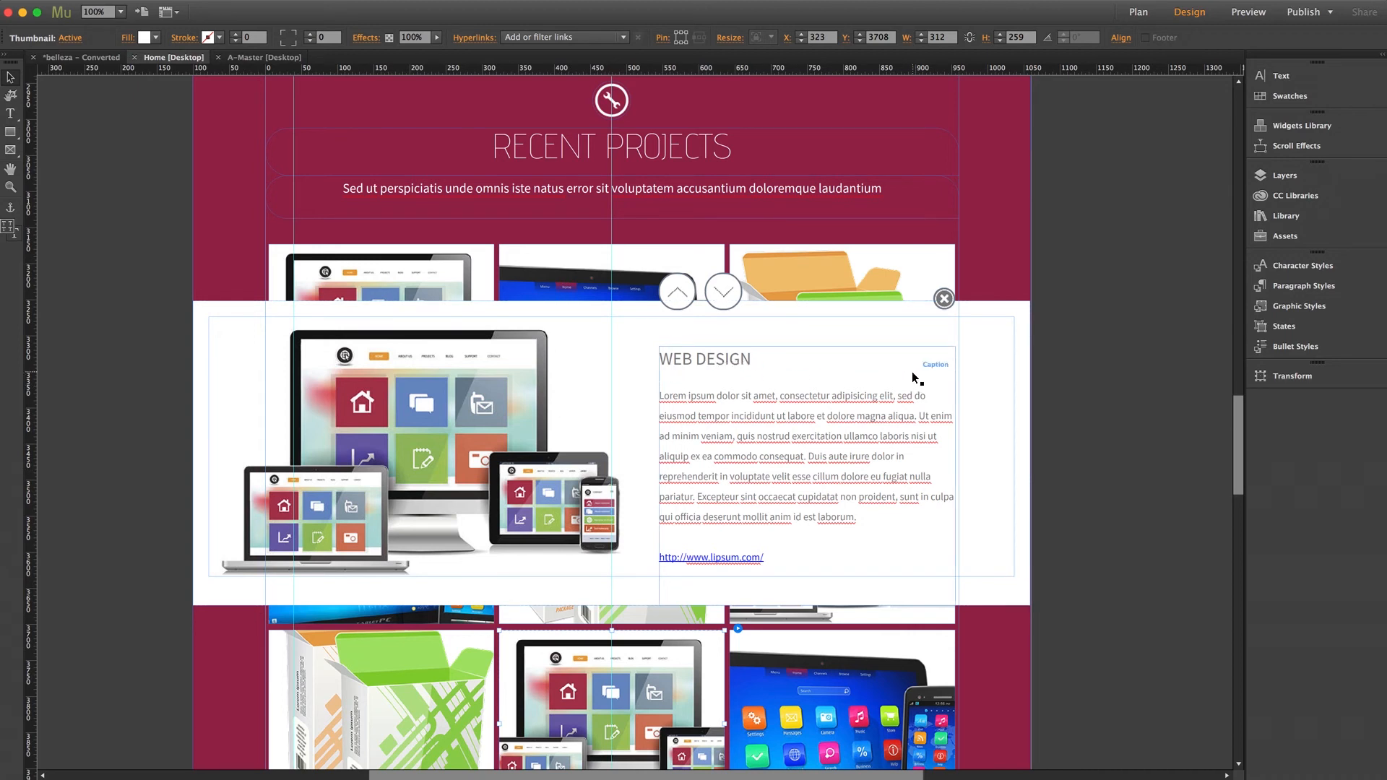
Open the lightbox's Web Design caption text, highlight part of its first line, and return to the Selection tool.
double_click(768, 393)
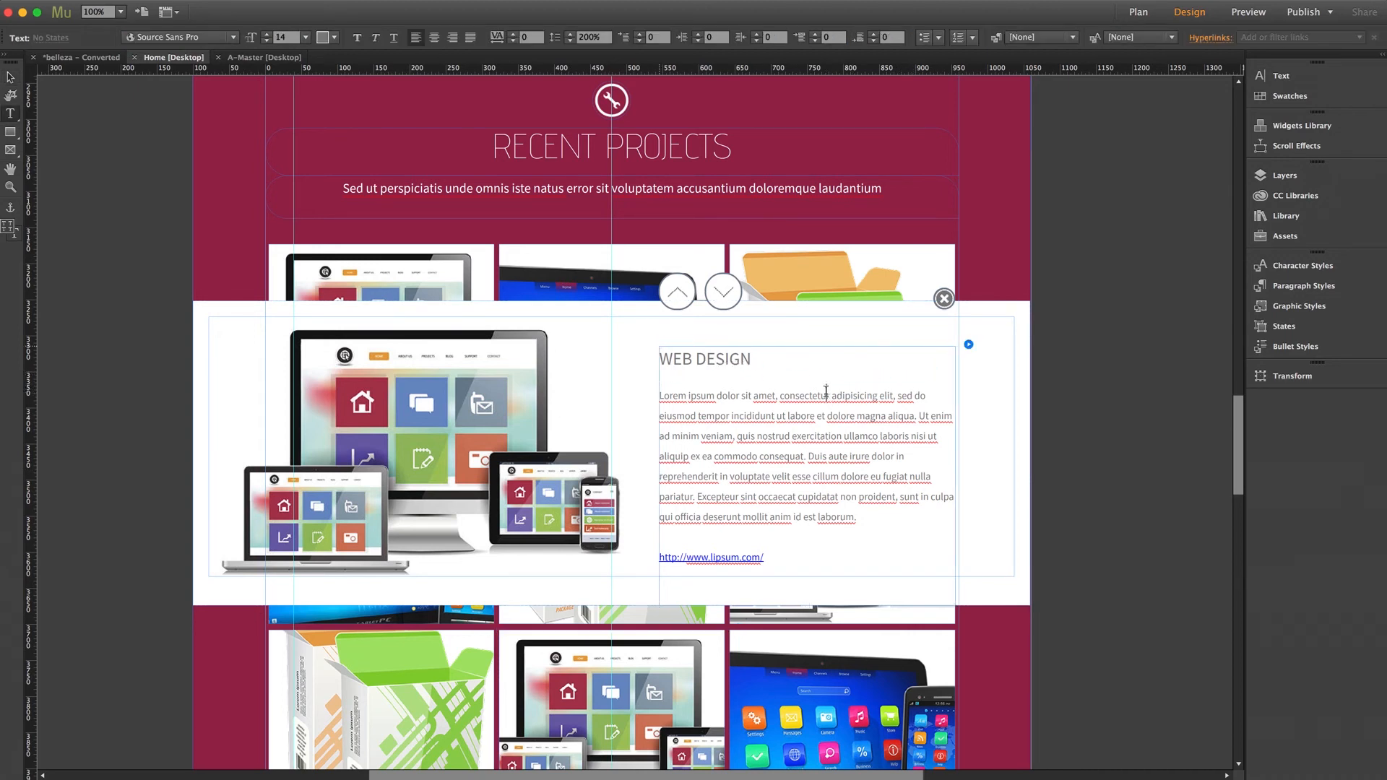
triple_click(768, 393)
left_click_drag(756, 394, 896, 395)
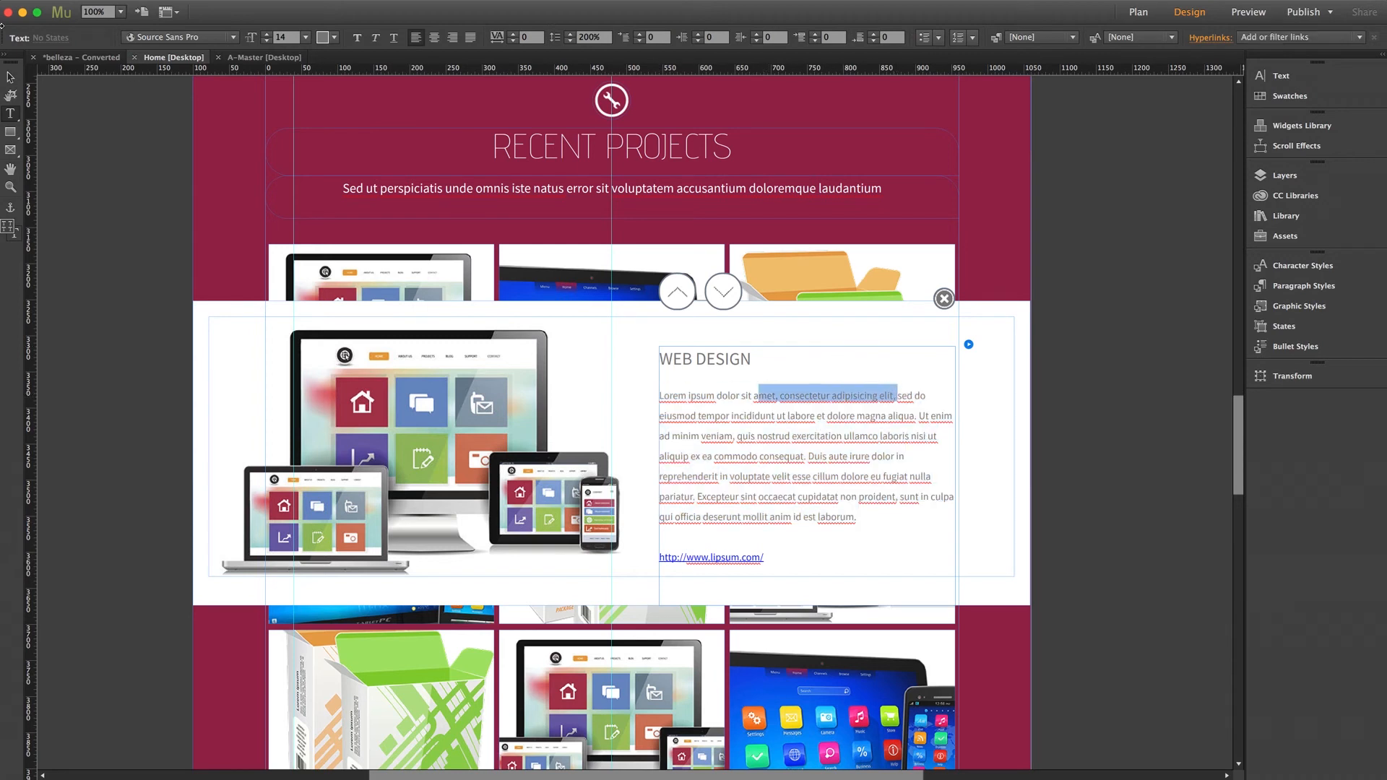
left_click(10, 77)
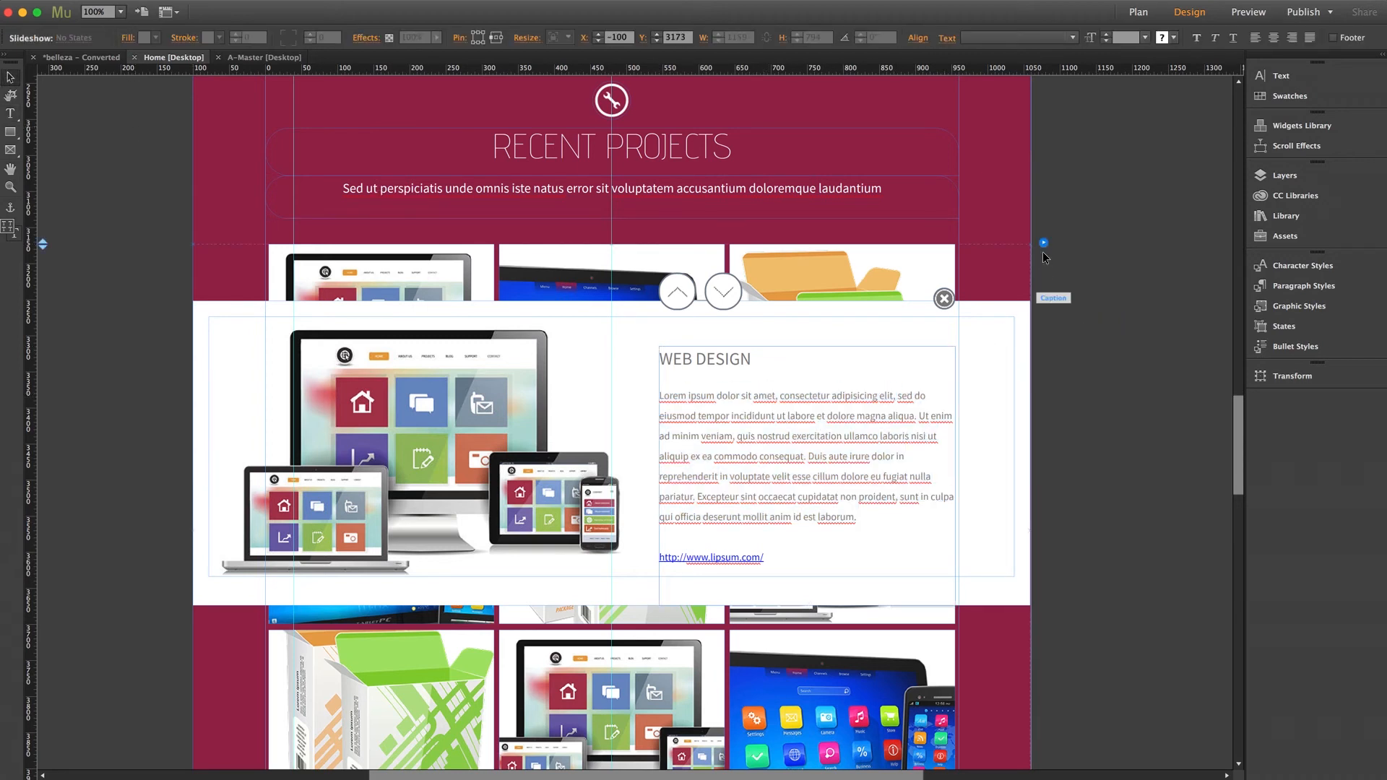
Turn off showing lightbox parts while editing for the Recent Projects slideshow, and deselect it.
left_click(1044, 243)
left_click(1062, 622)
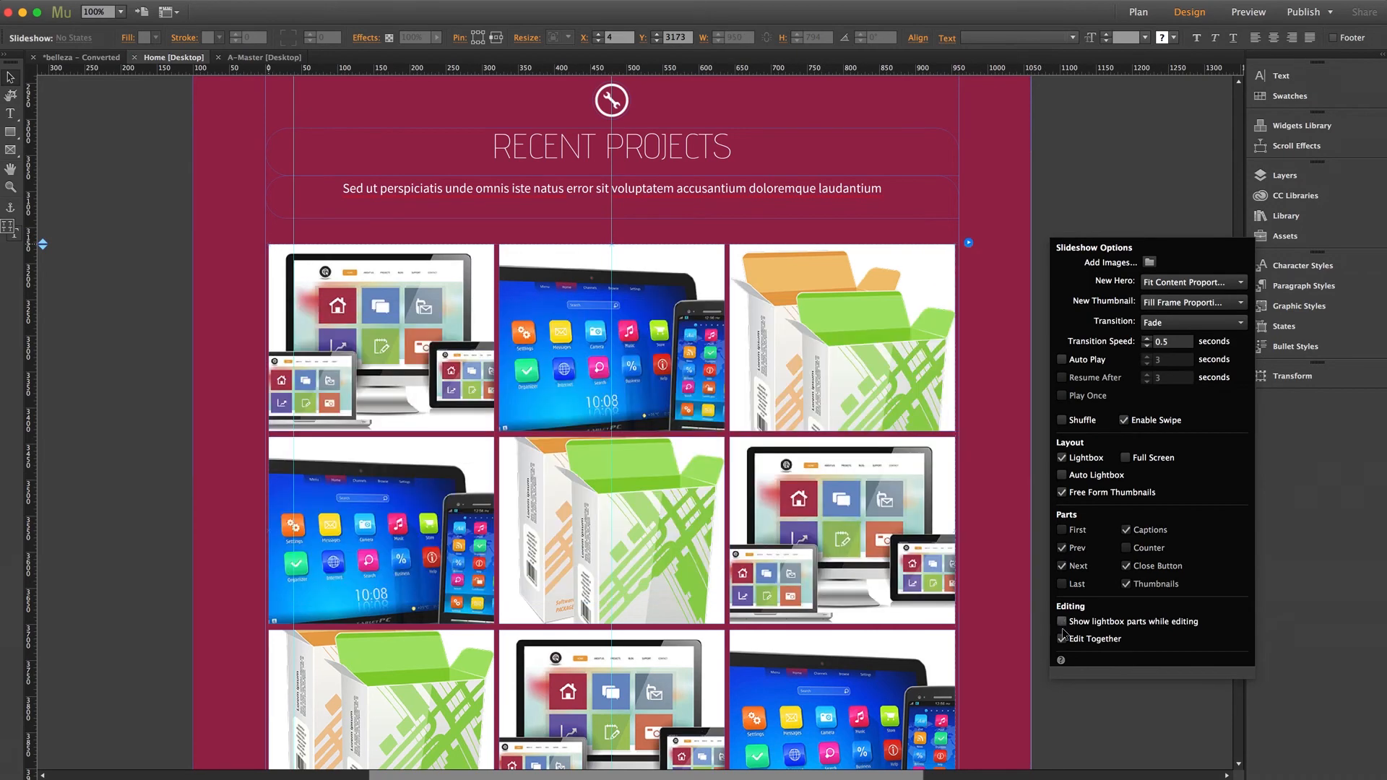
left_click(1072, 692)
left_click(1185, 423)
Go to the Meet the Team section and select its blurred background image rectangle.
left_click_drag(1232, 409, 1236, 549)
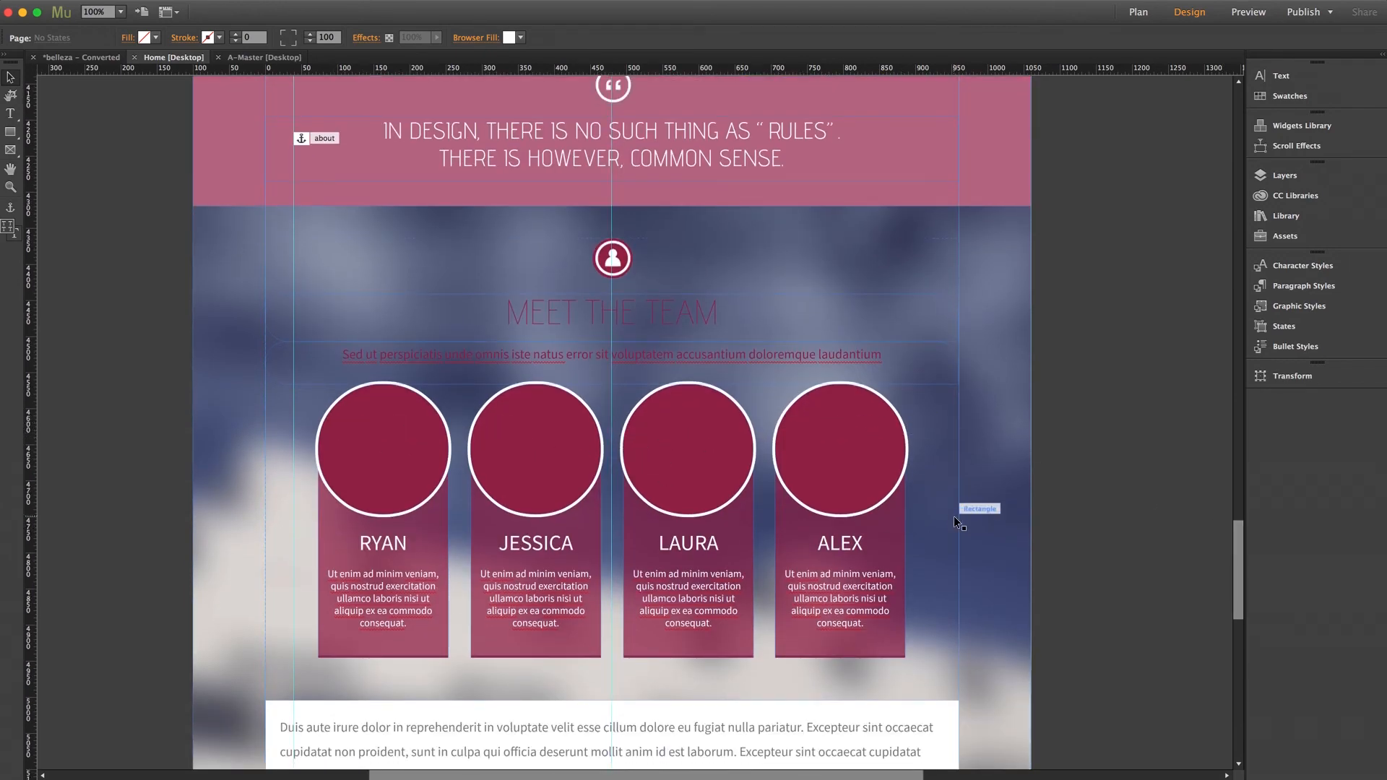
scroll(988, 475, "down", 1)
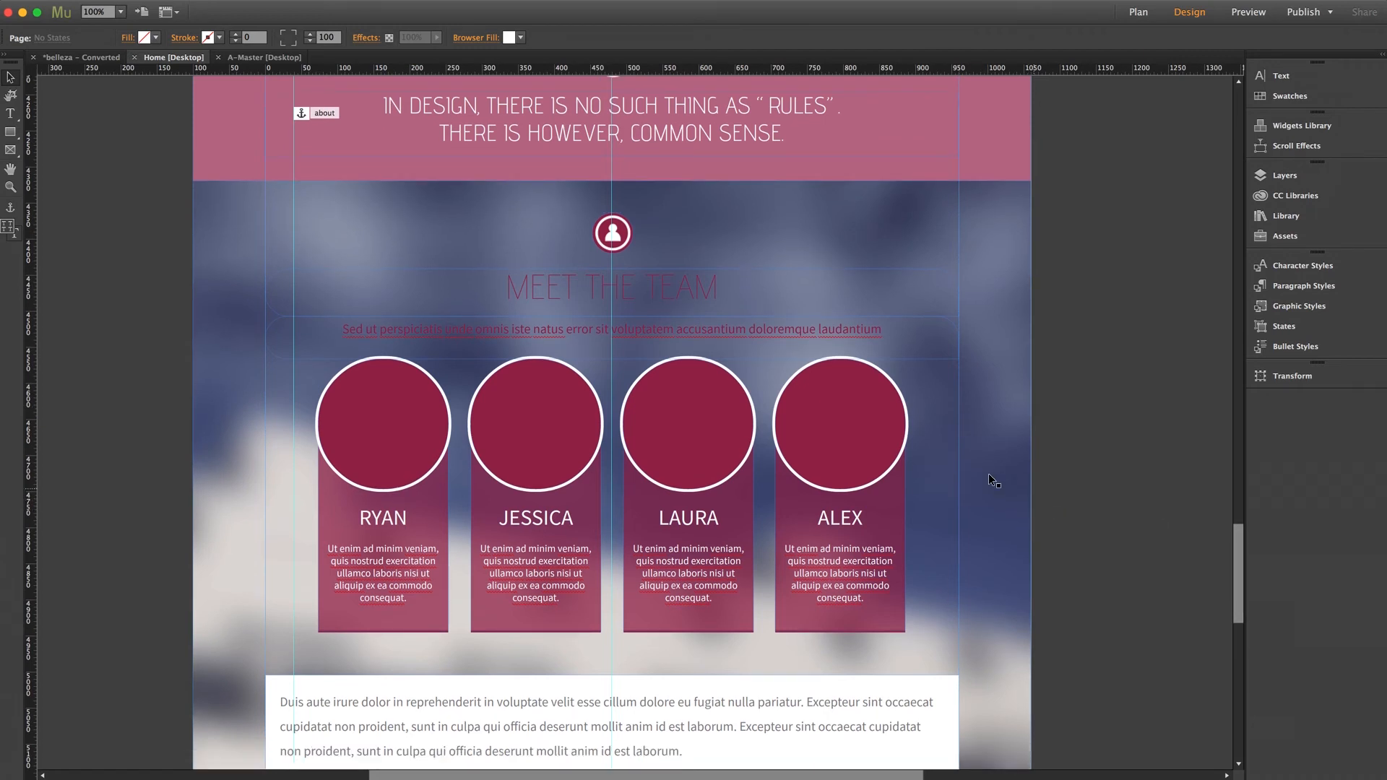
left_click(988, 477)
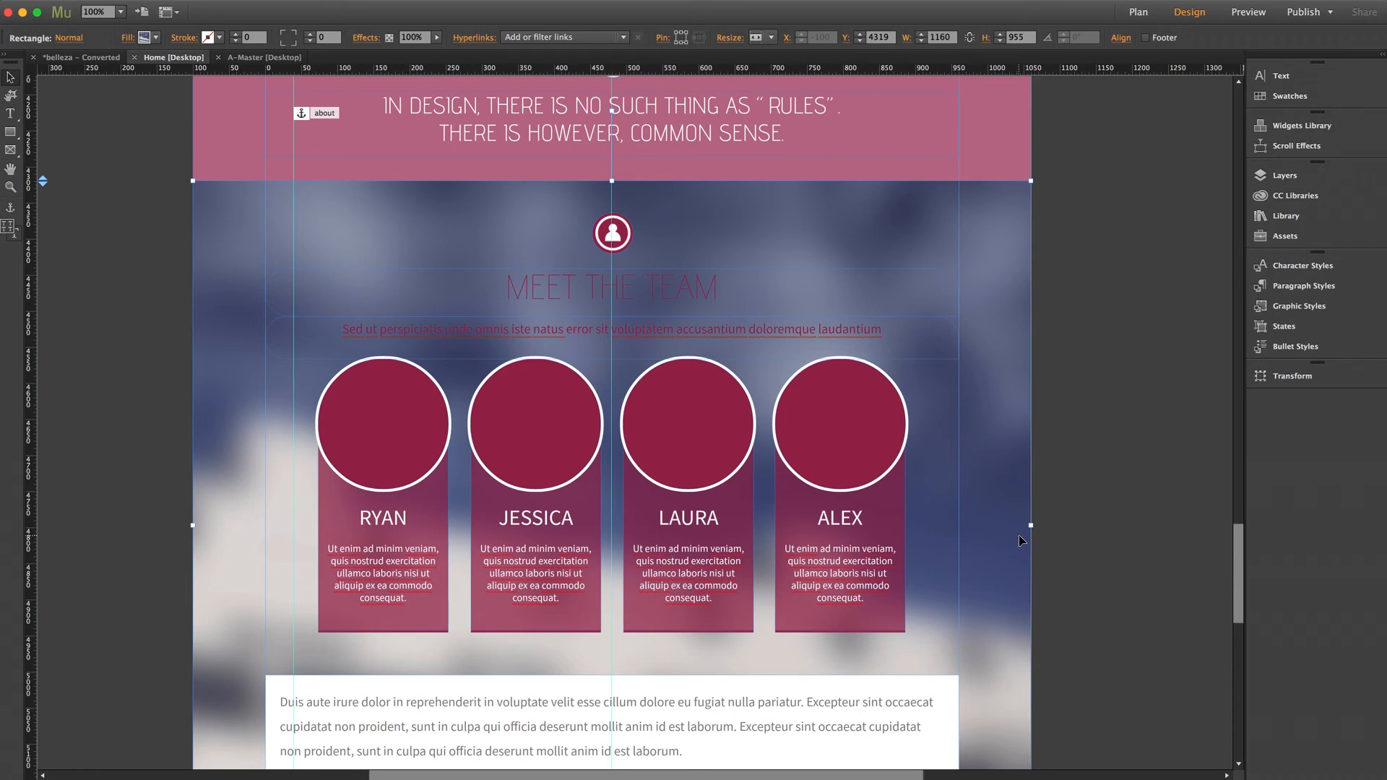
Go to the contact section, view the embedded Google map's HTML code, cancel without changes, and deselect the map.
scroll(1241, 553, "down", 1)
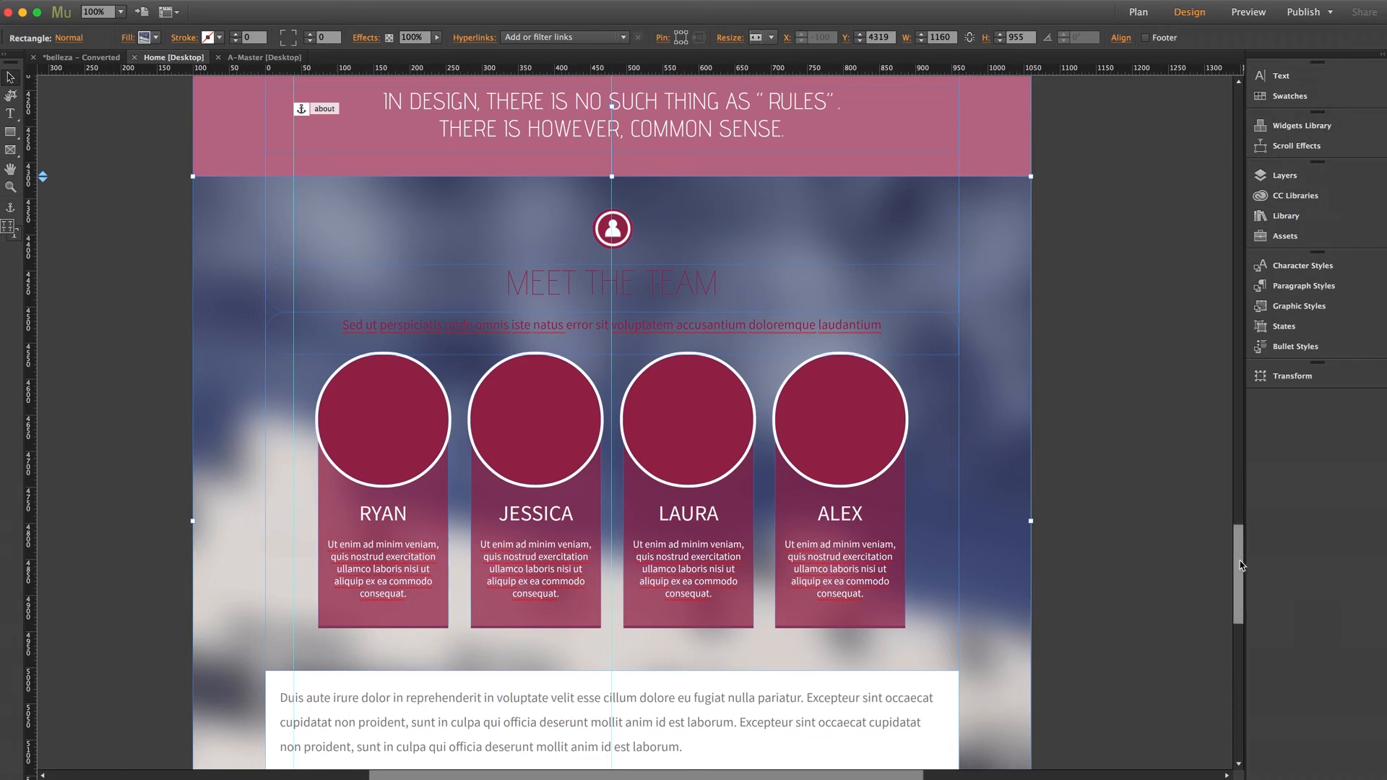
left_click_drag(1241, 566, 1241, 658)
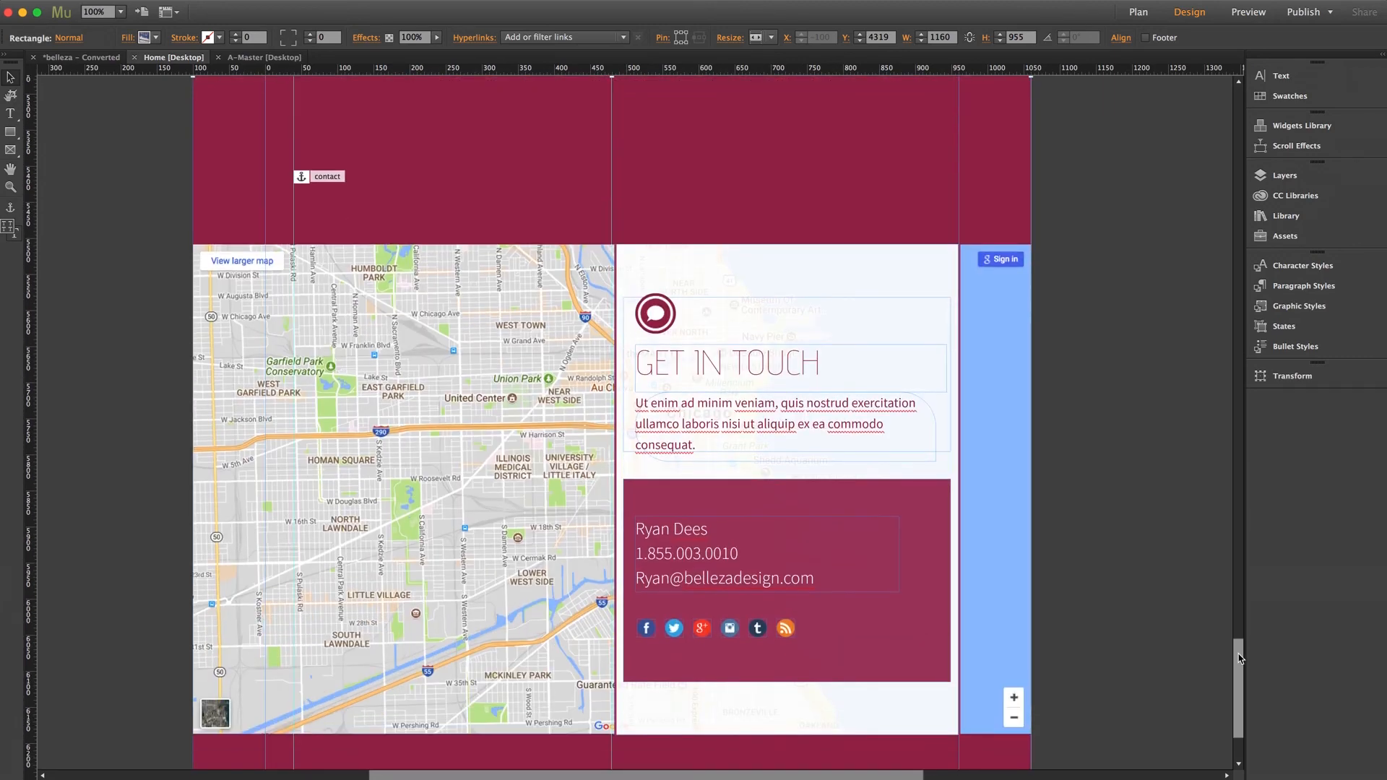
left_click(1005, 357)
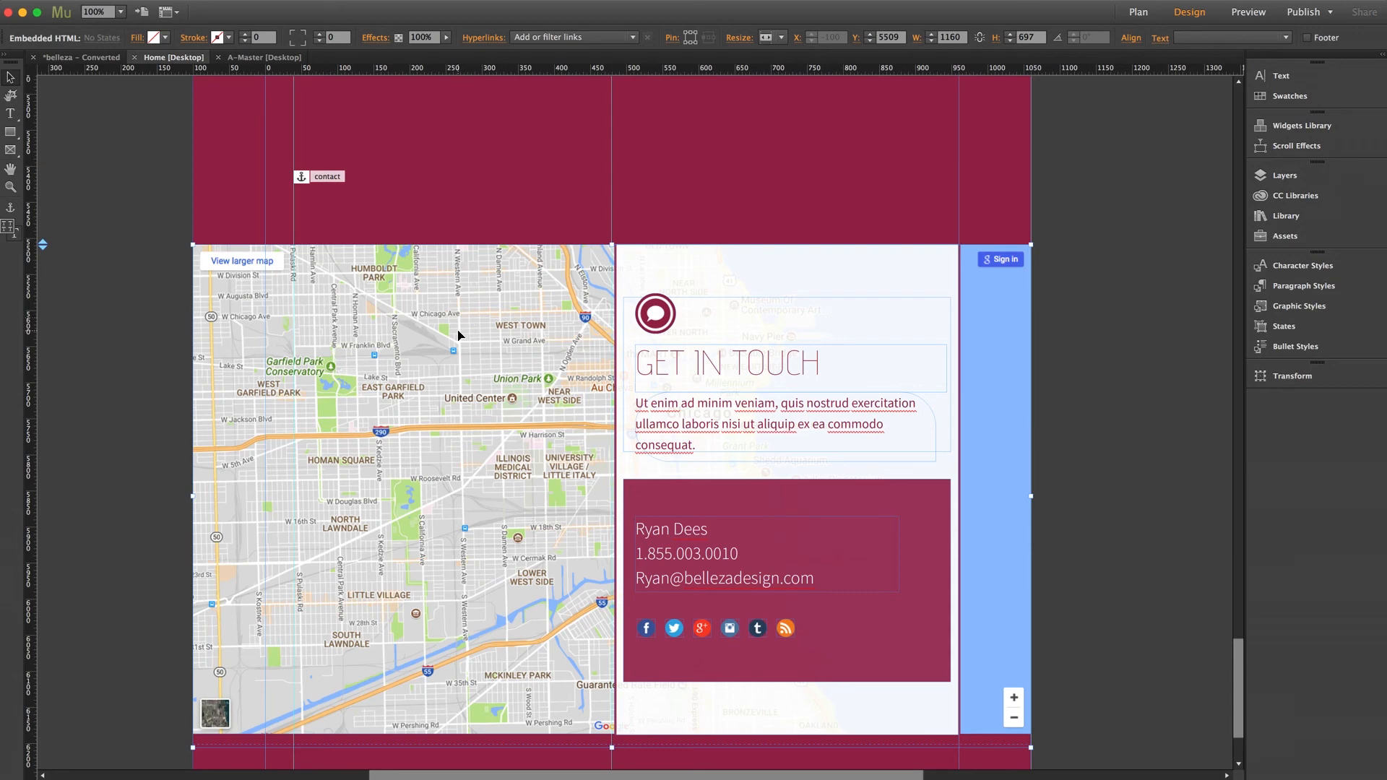
right_click(479, 372)
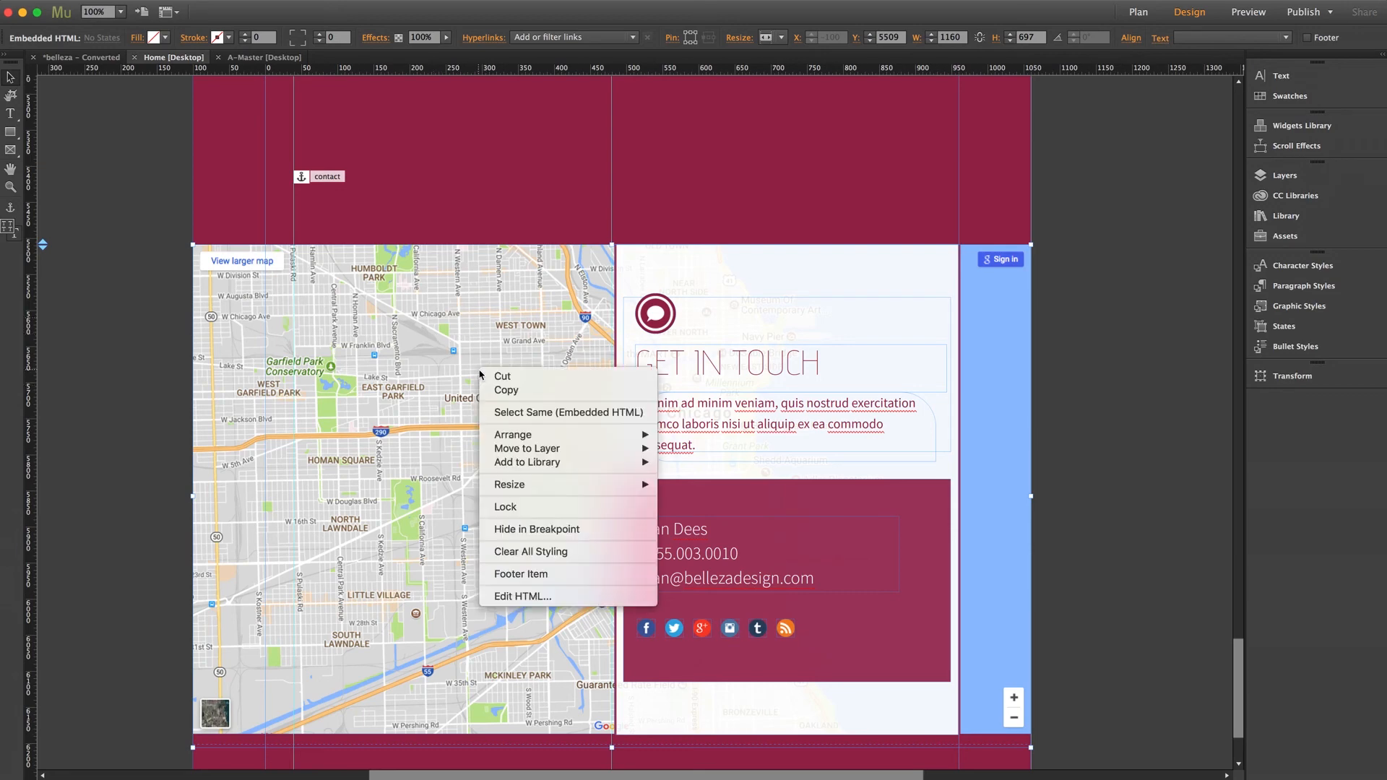
left_click(523, 597)
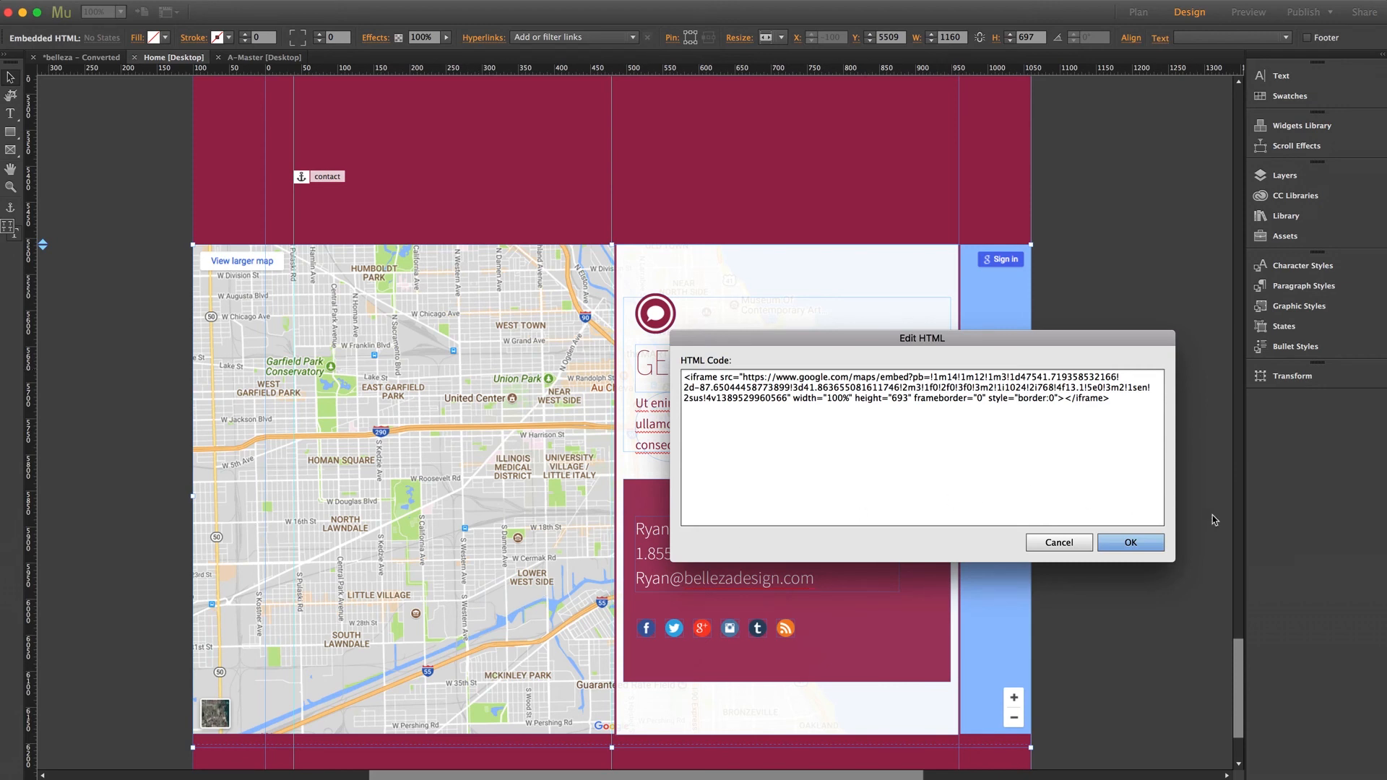
left_click(1061, 542)
left_click(1104, 533)
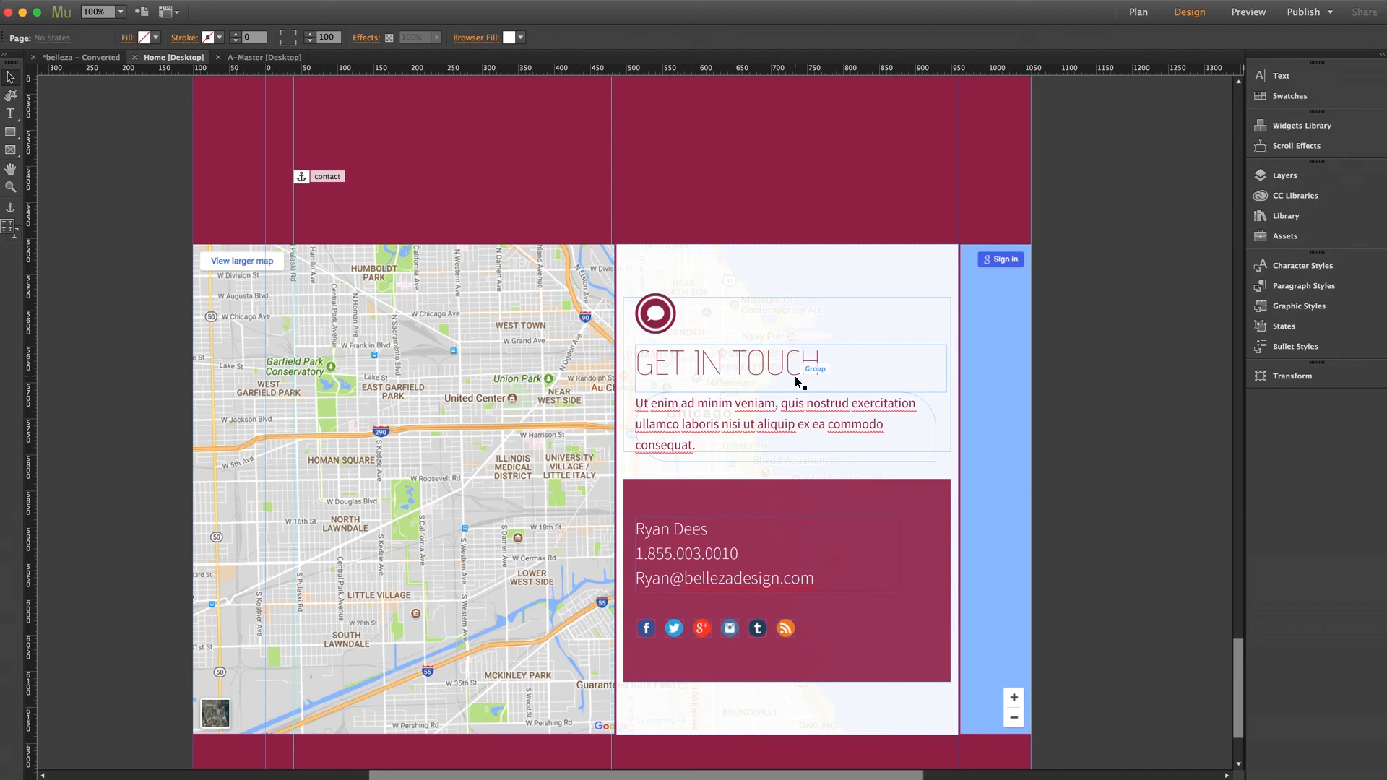
Select the Get In Touch group over the map and view its motion scroll effect settings.
left_click(754, 356)
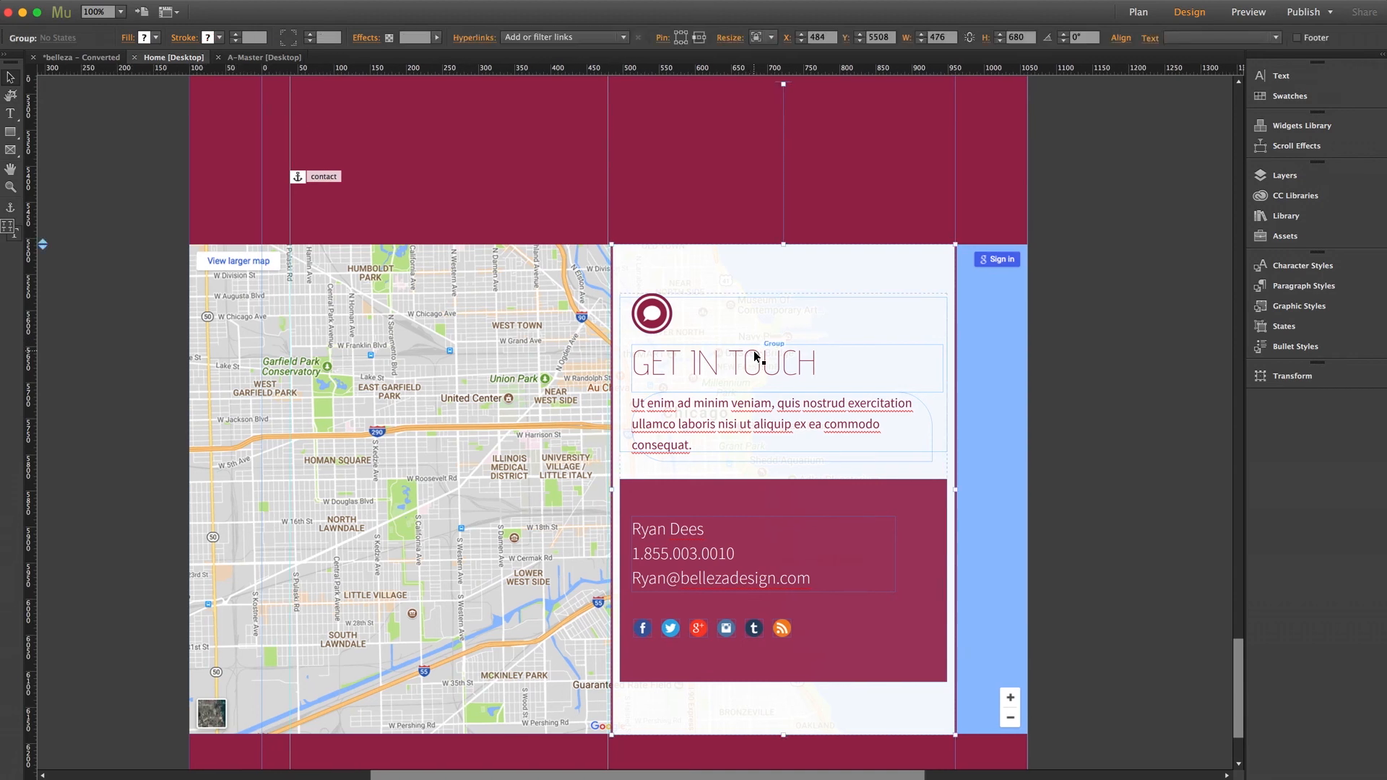
scroll(763, 340, "up", 1)
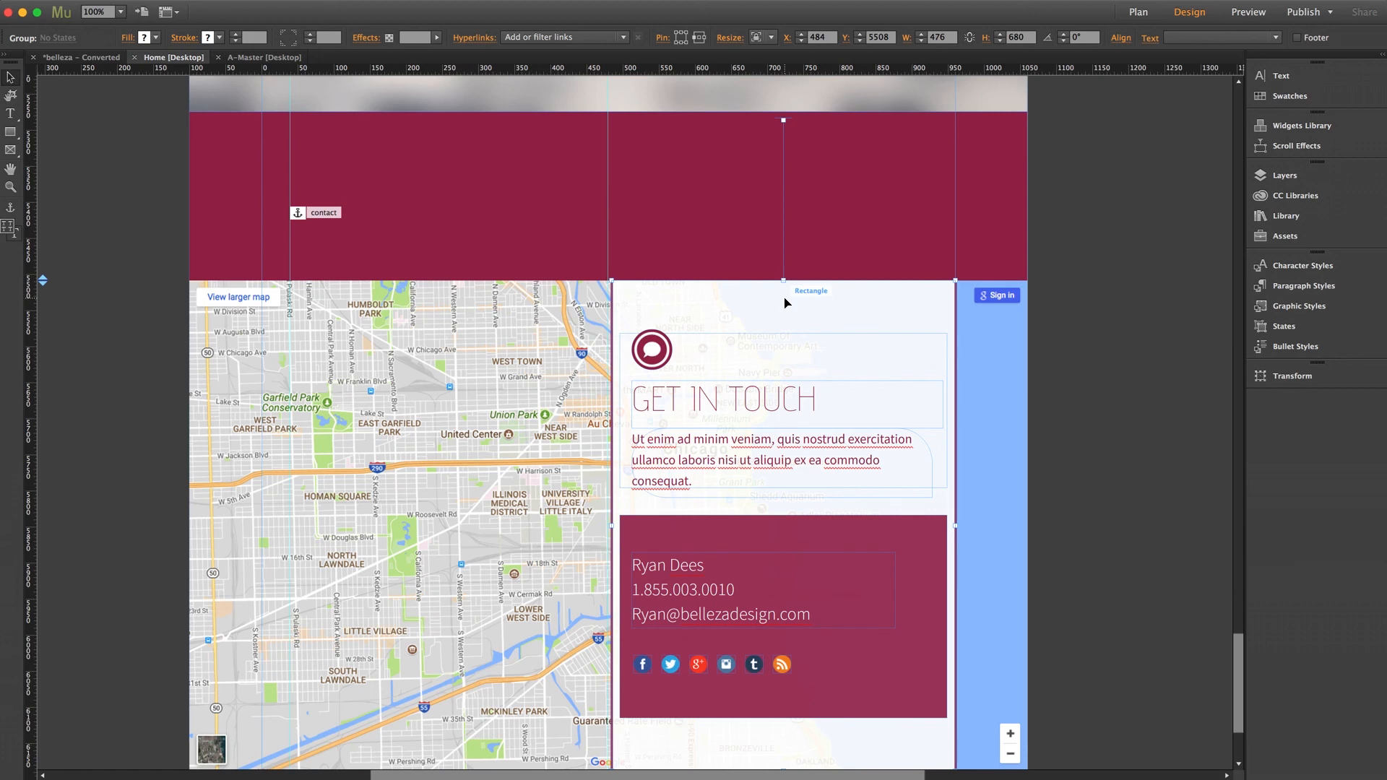
scroll(795, 296, "down", 2)
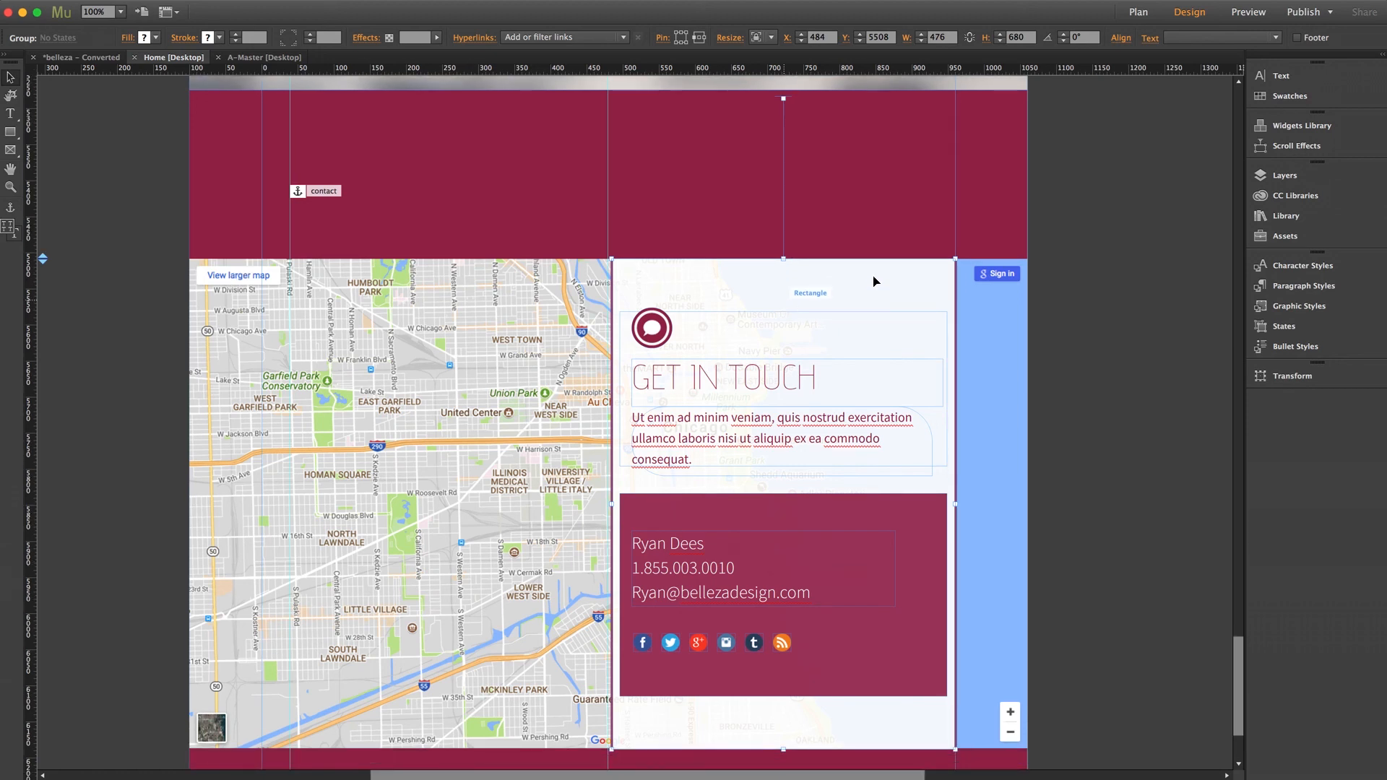
left_click(1297, 145)
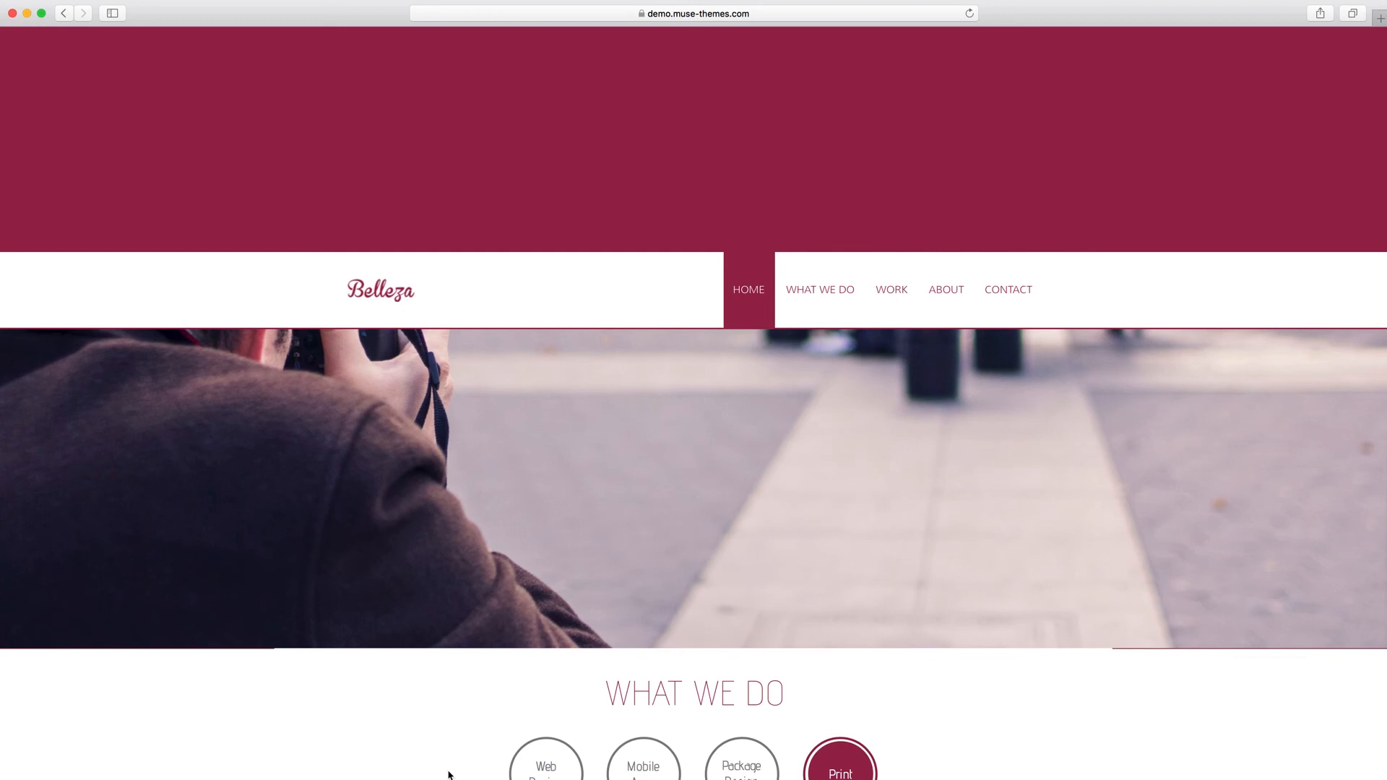
Switch to the Belleza live demo in Safari and examine how the Get In Touch panel moves across the map while scrolling.
scroll(545, 555, "down", 5)
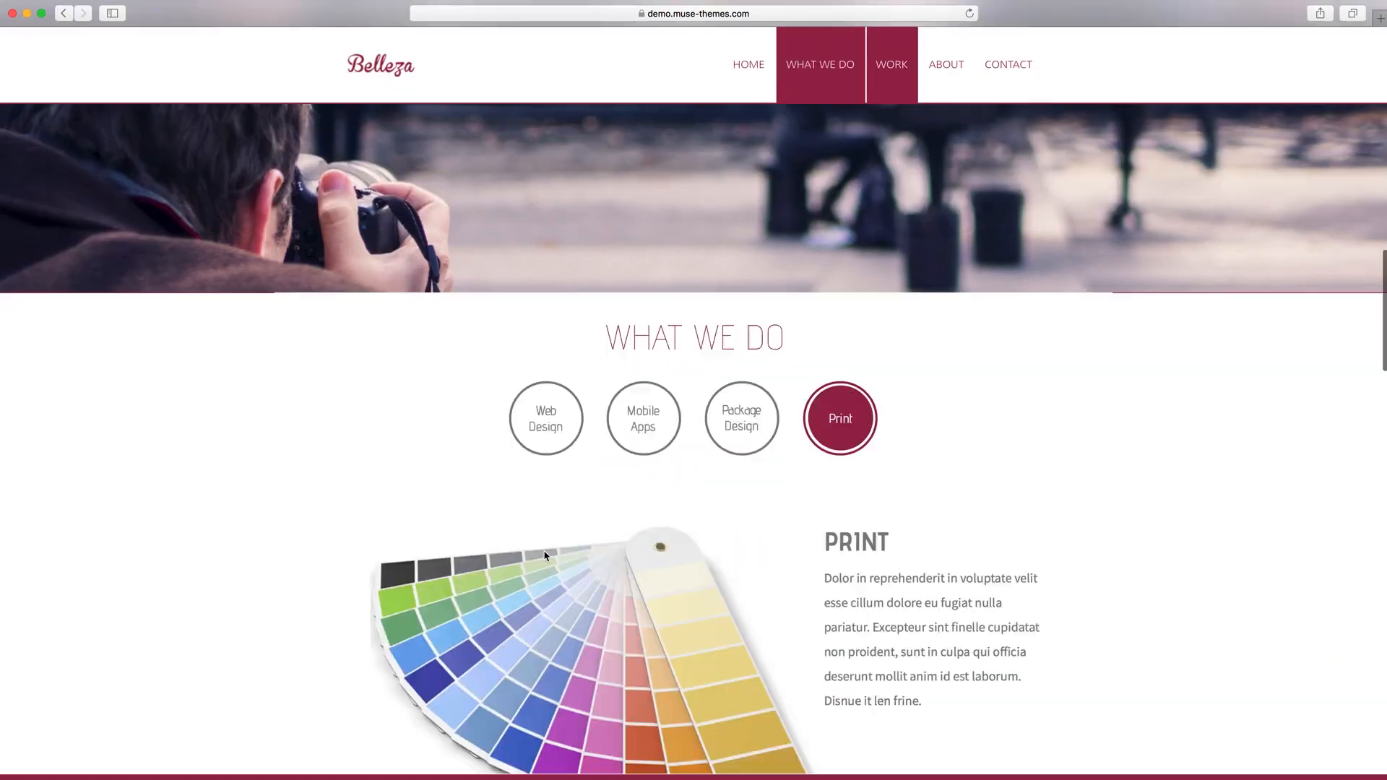
scroll(545, 555, "down", 20)
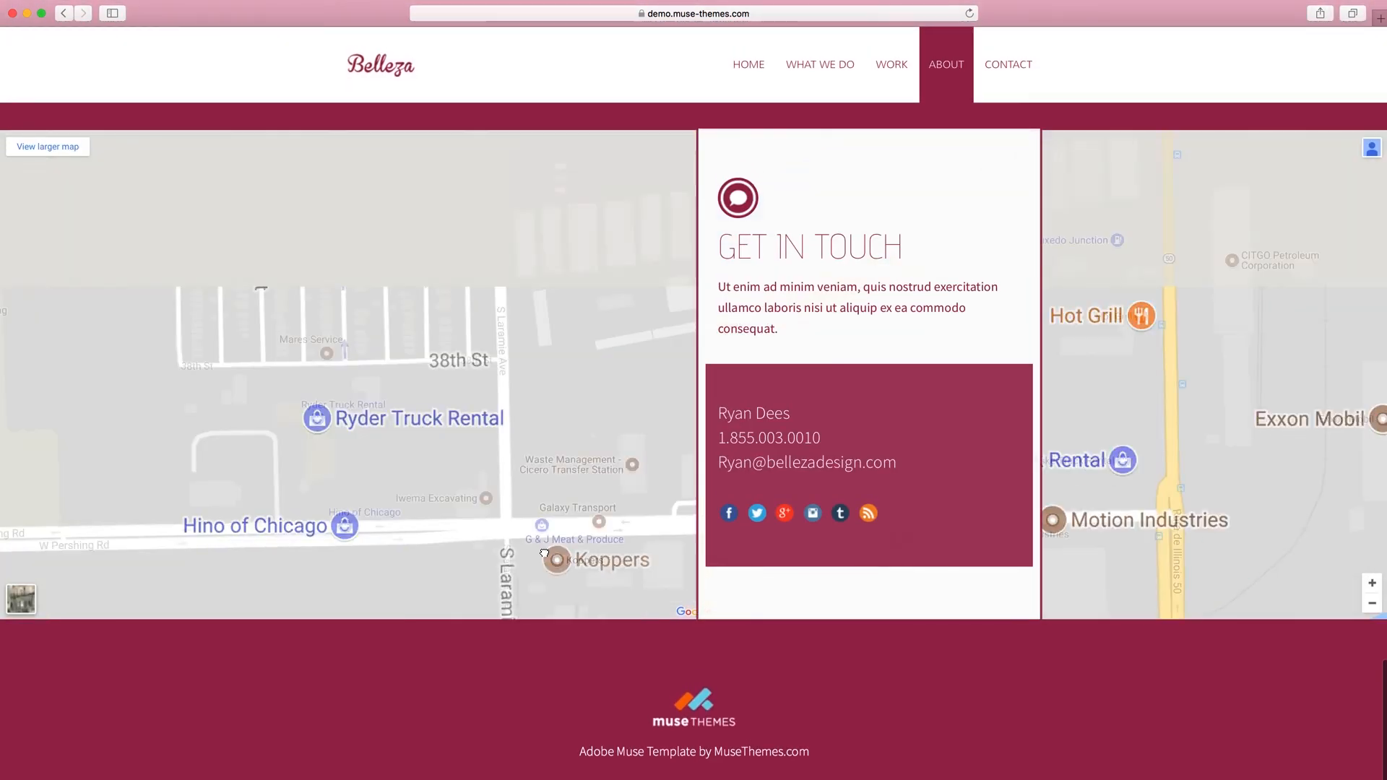
scroll(545, 555, "up", 3)
scroll(694, 90, "up", 5)
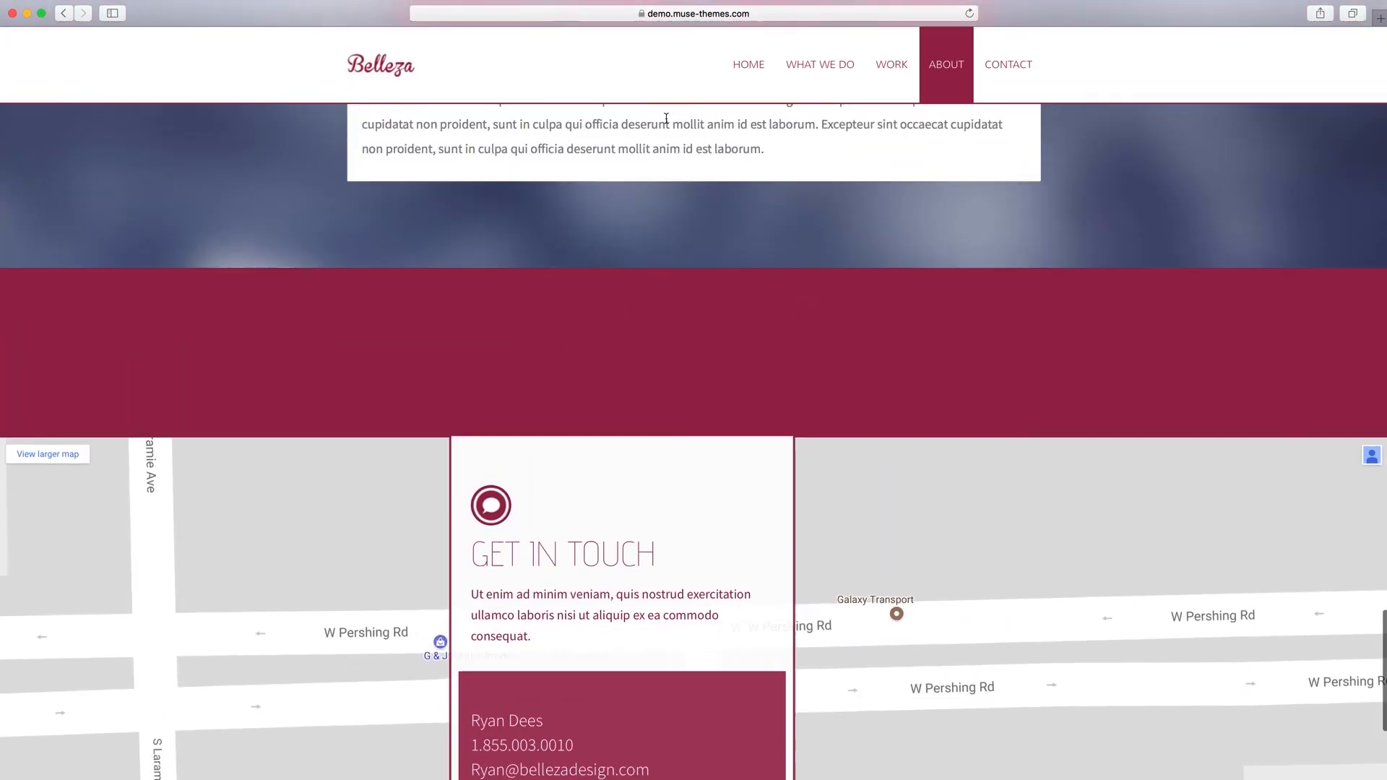
scroll(666, 117, "up", 3)
scroll(653, 183, "down", 6)
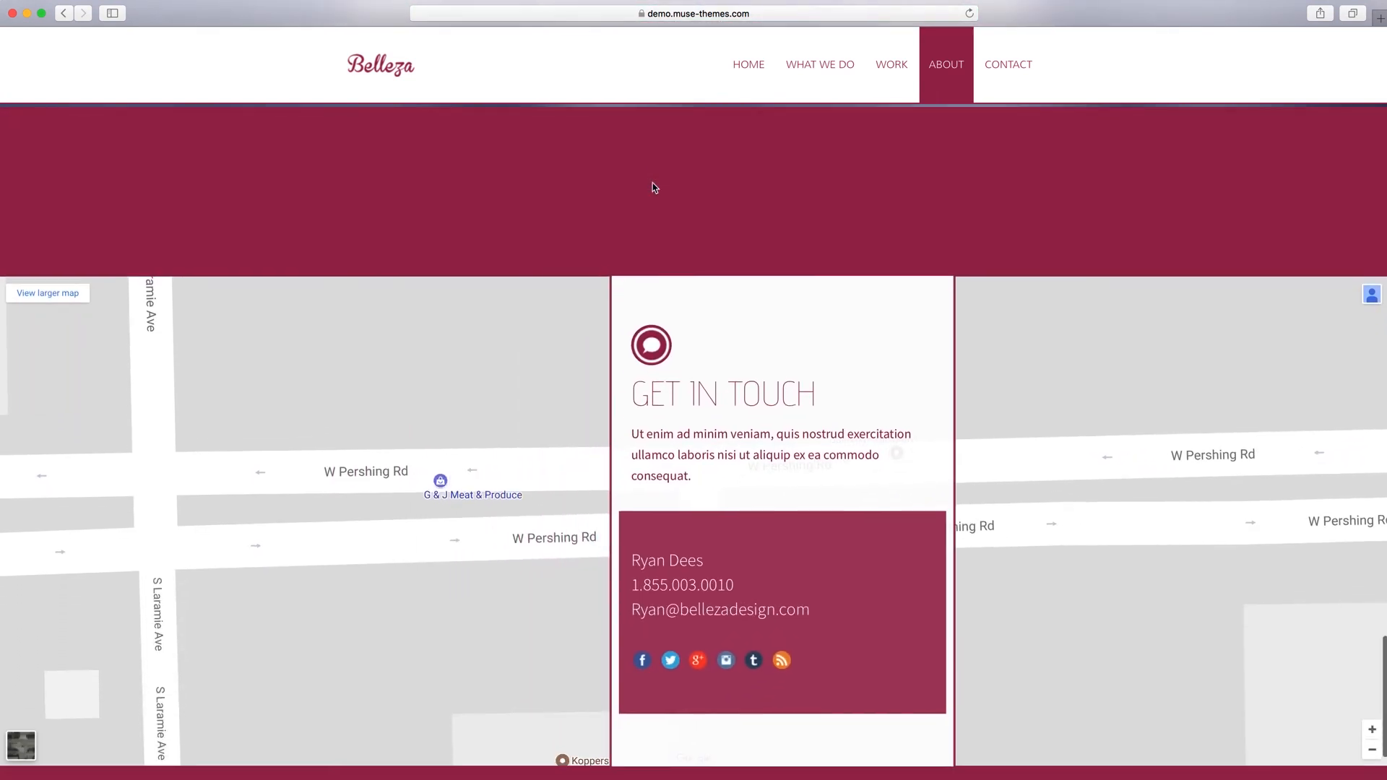
scroll(652, 187, "down", 4)
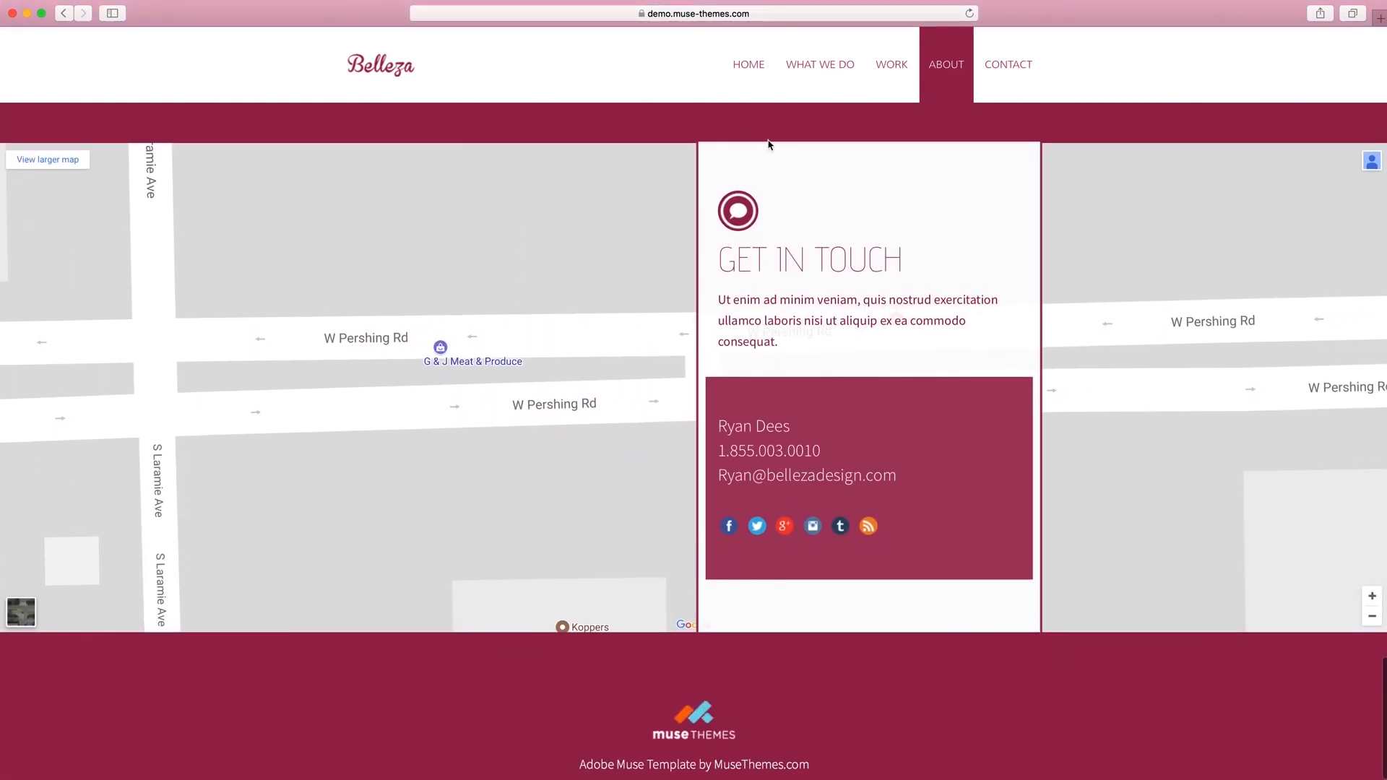
scroll(768, 141, "up", 2)
scroll(768, 141, "down", 3)
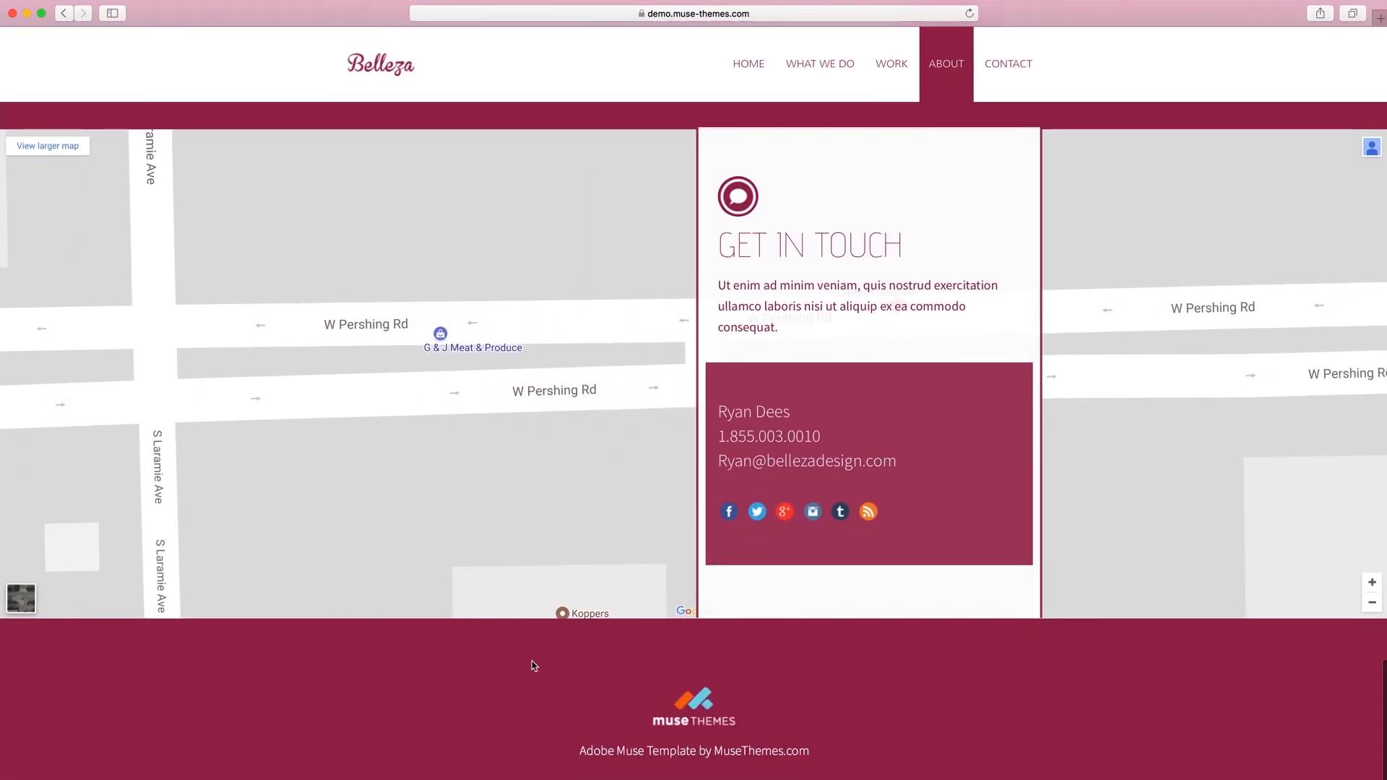
Switch back to Adobe Muse, highlight part of the Get In Touch paragraph's first line, and deselect everything.
left_click(505, 778)
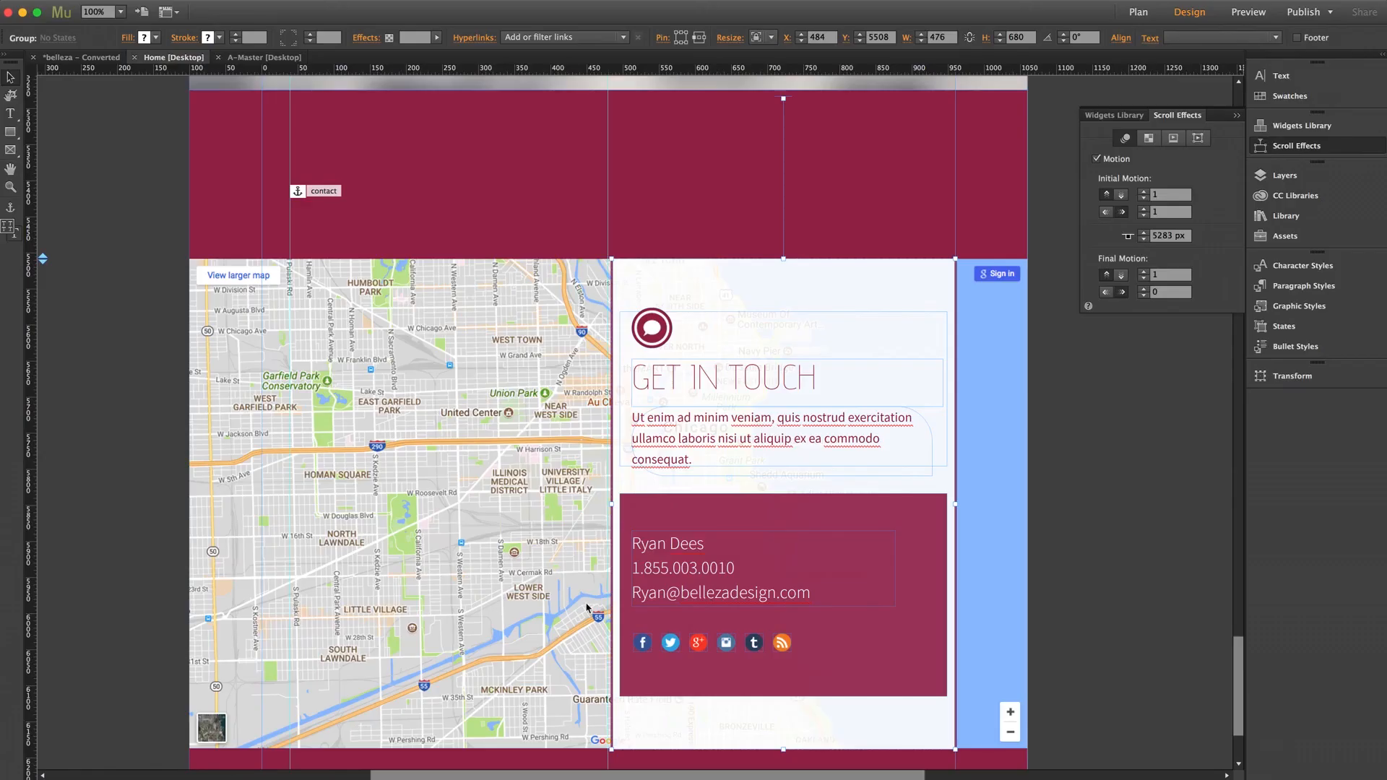
double_click(727, 419)
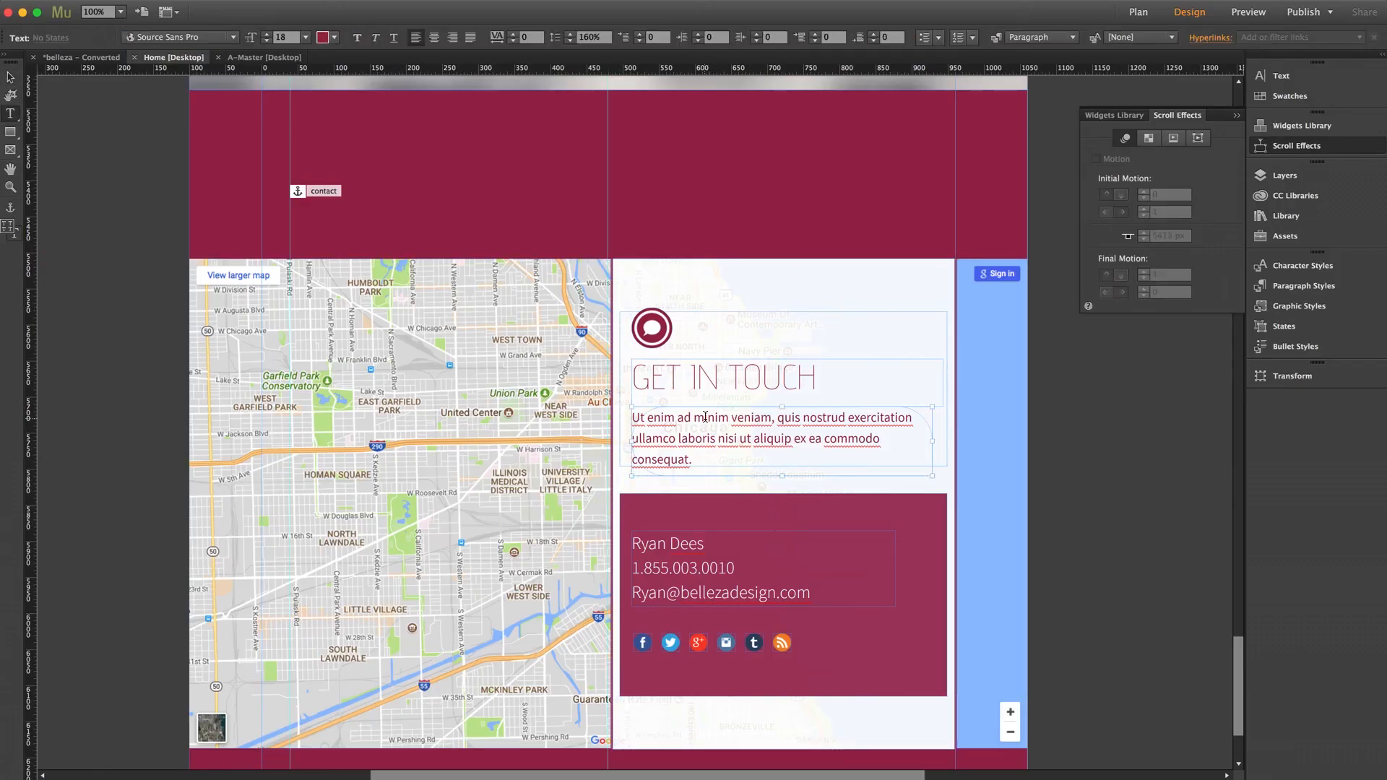
triple_click(705, 417)
left_click_drag(676, 417, 847, 418)
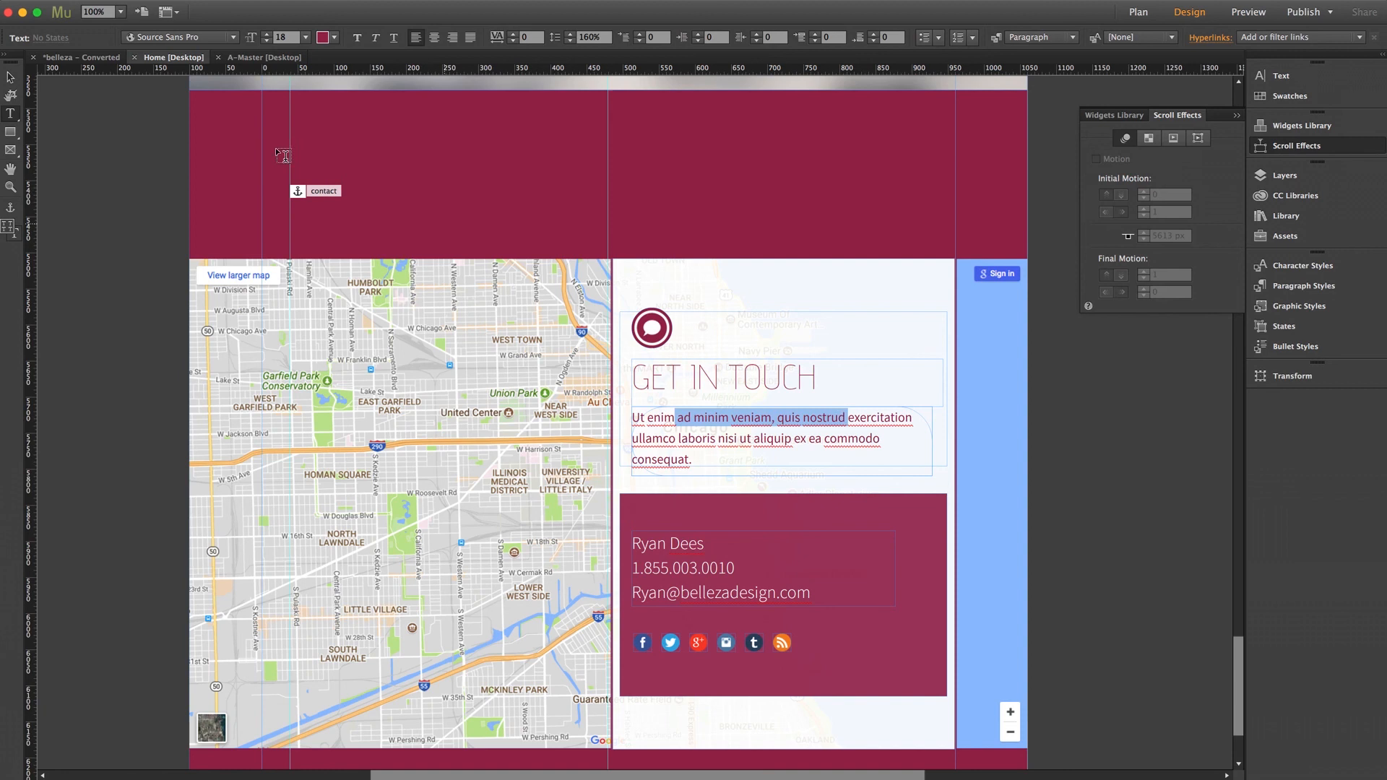
left_click(10, 76)
left_click(114, 233)
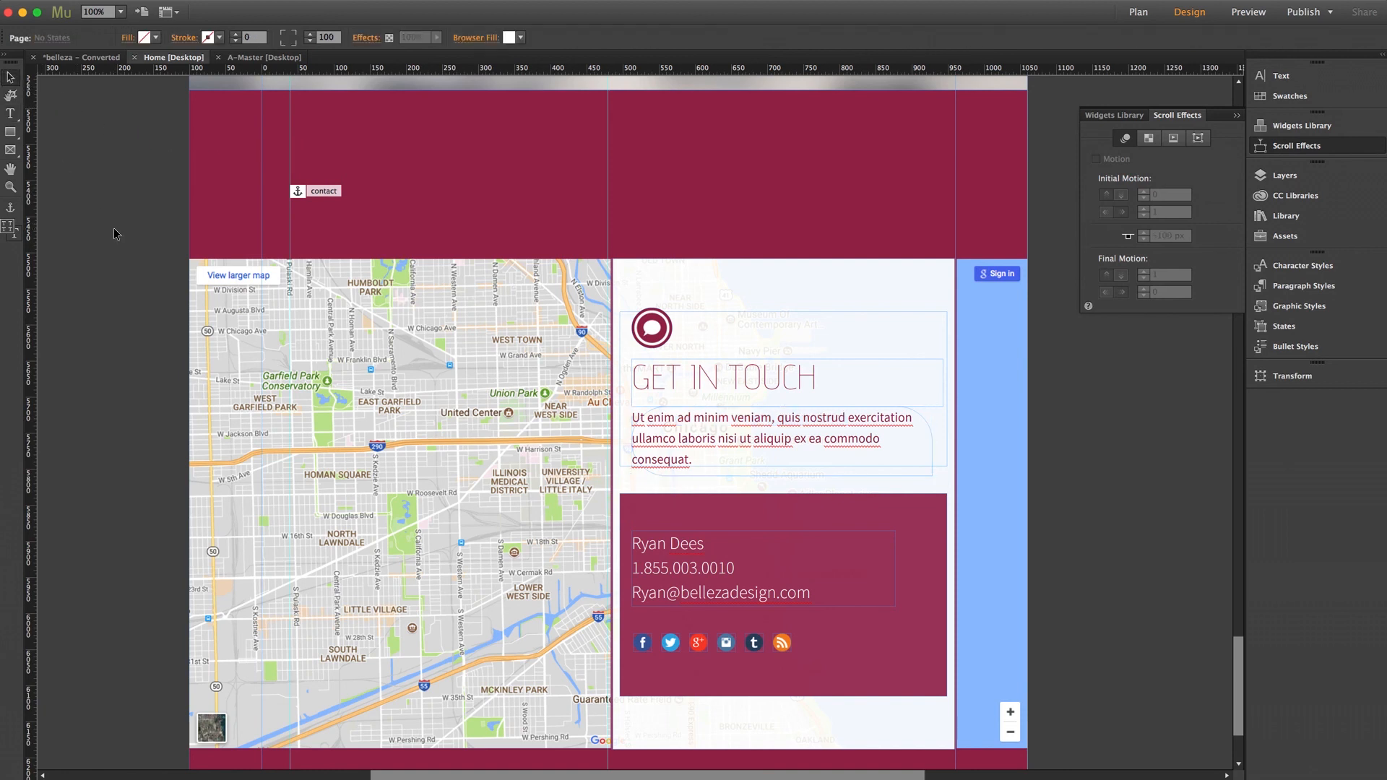